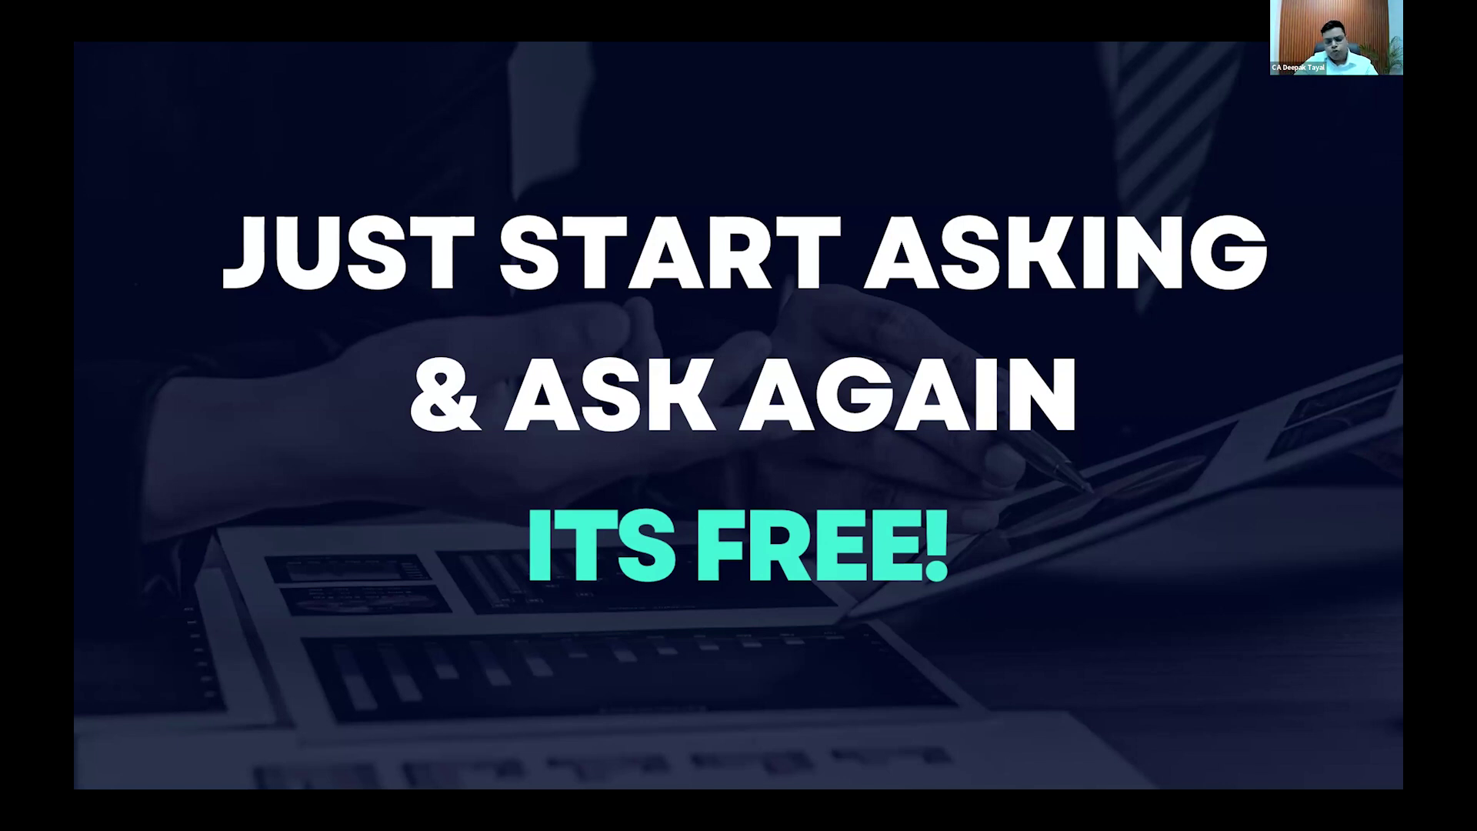
End the slide show and bring up TallyPrime's Gateway of Tally for company Dummy
key(Right)
key(Right)
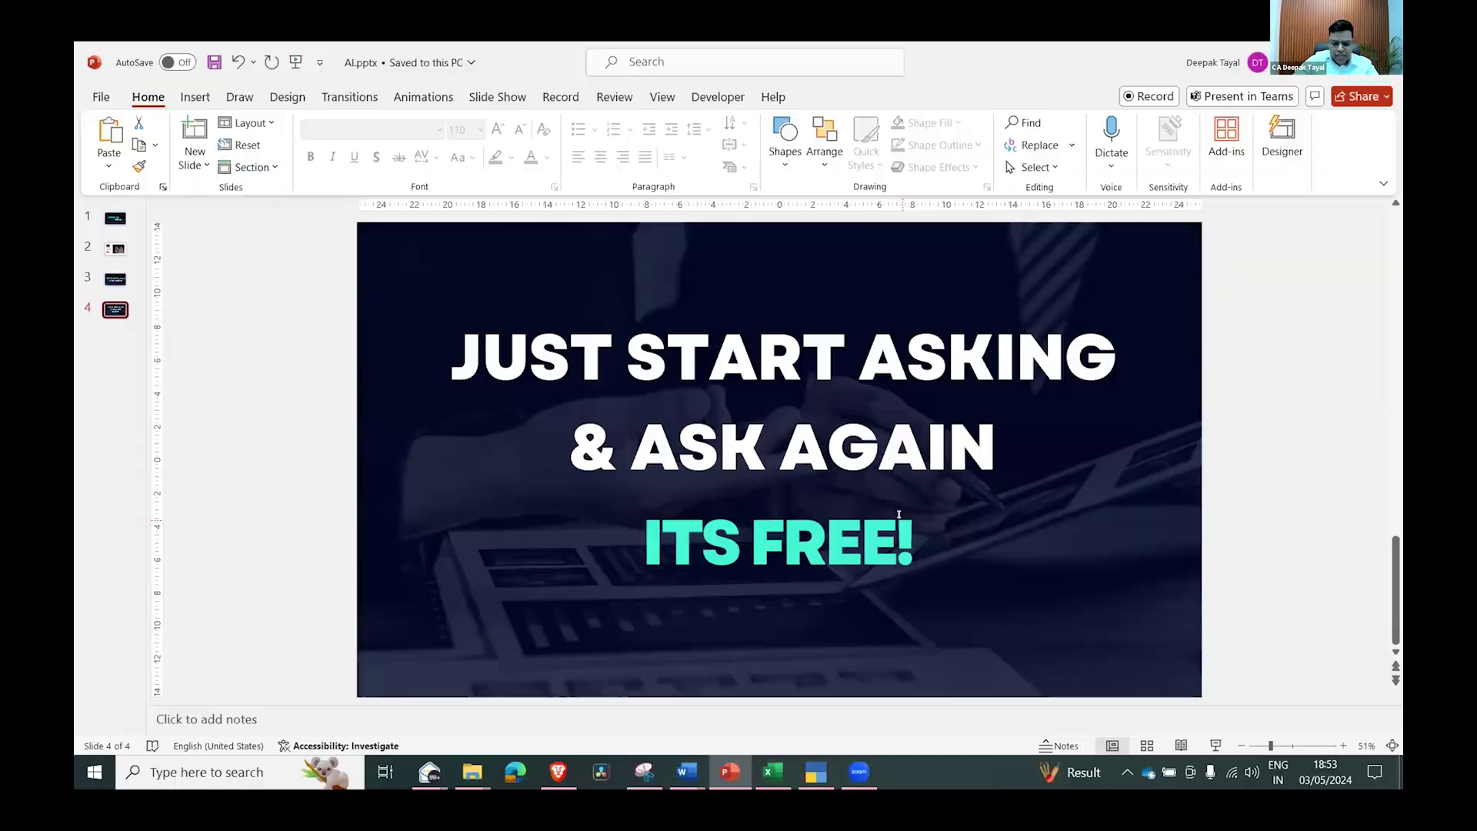
click(765, 778)
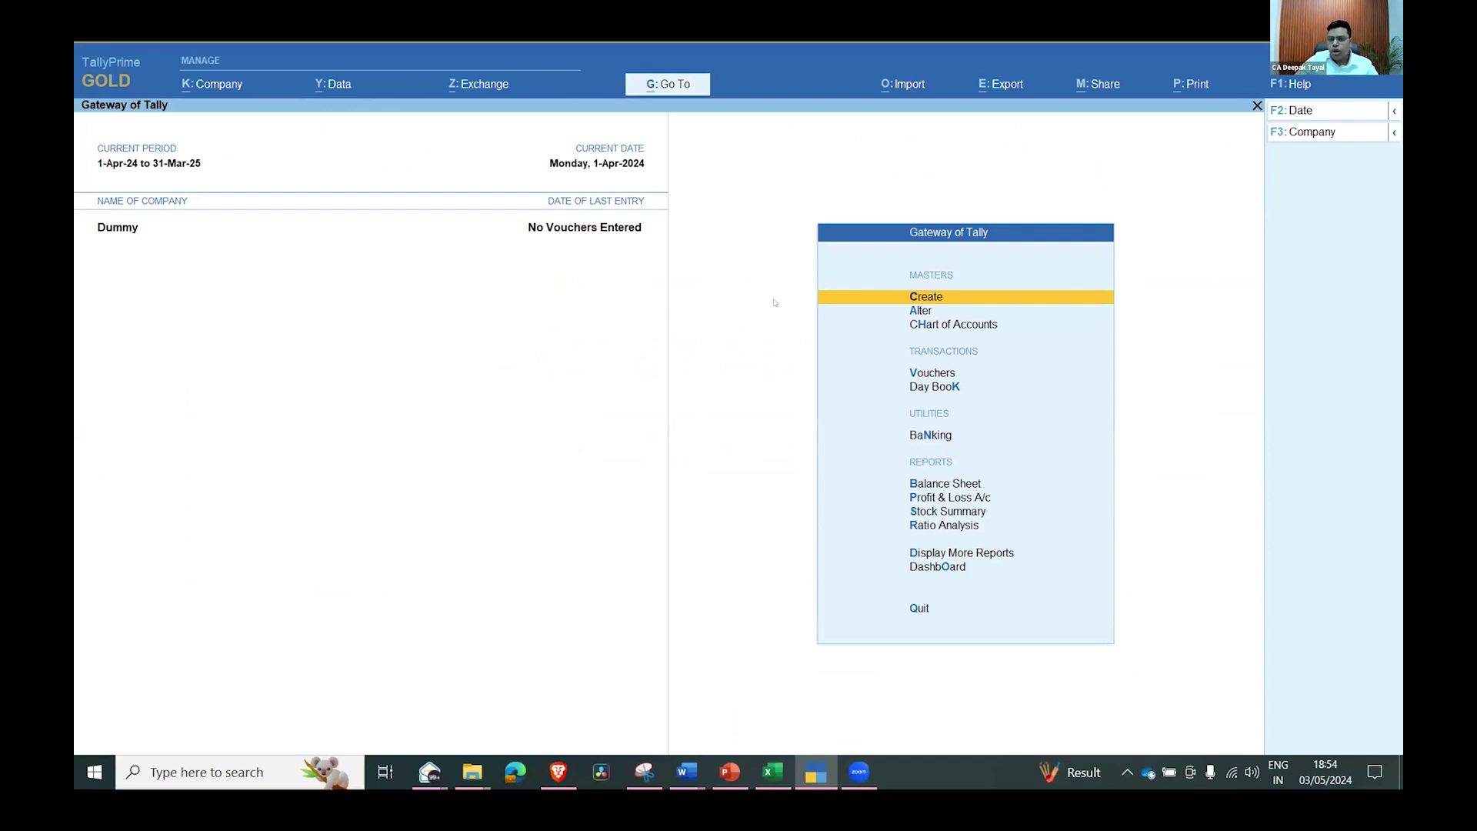
click(890, 87)
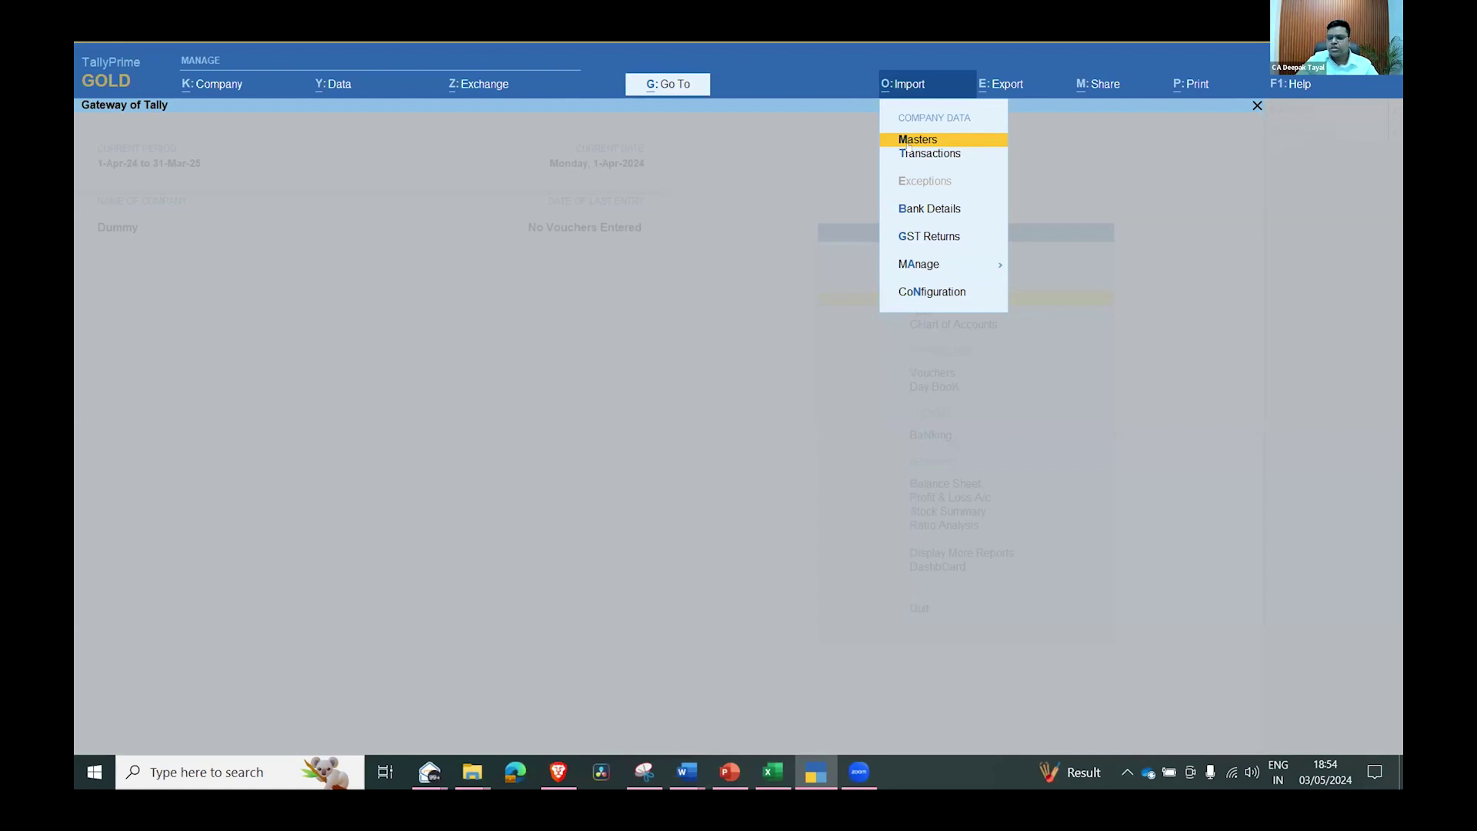
key(a)
key(Return)
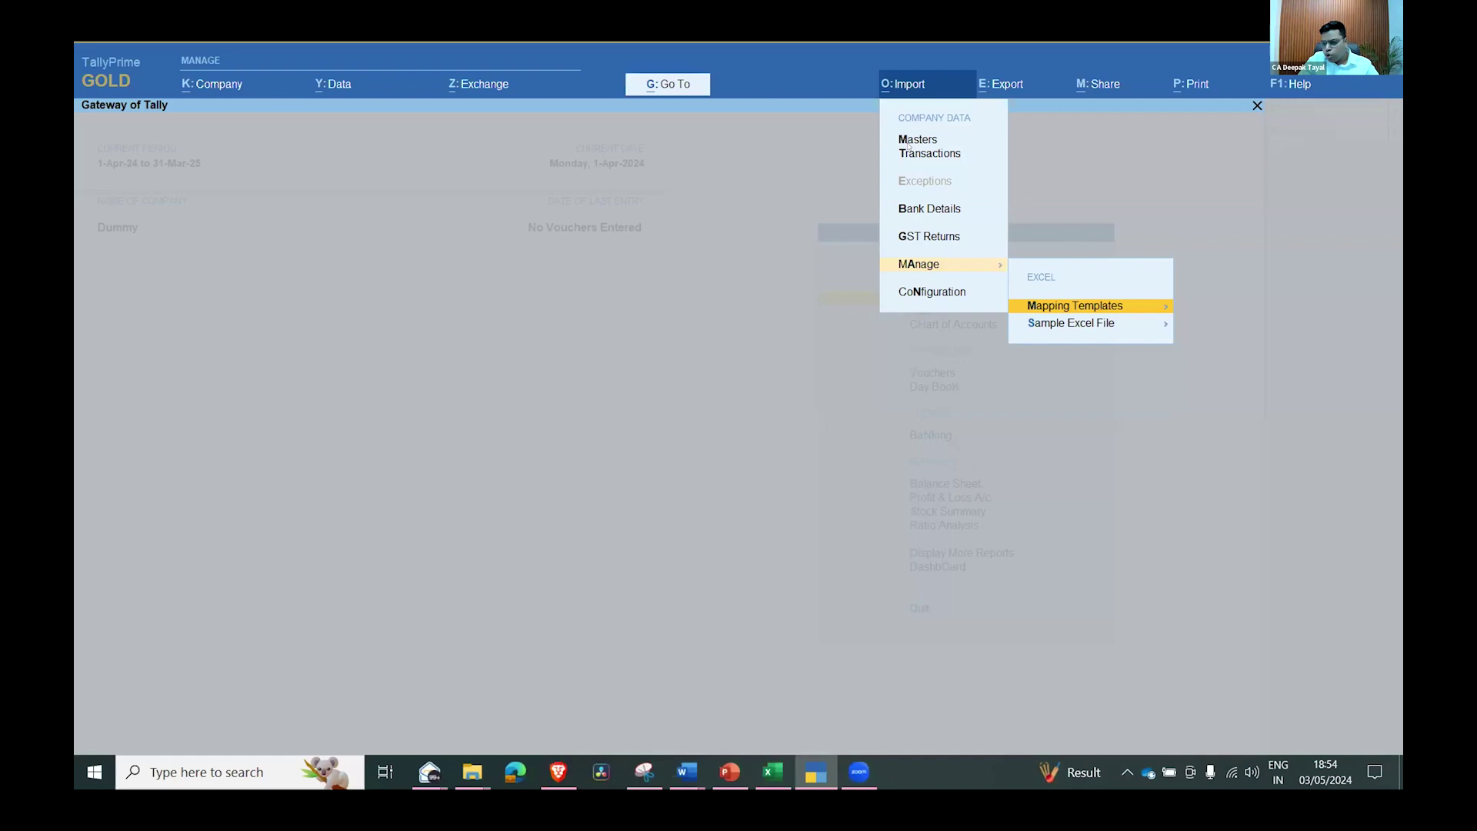
key(Return)
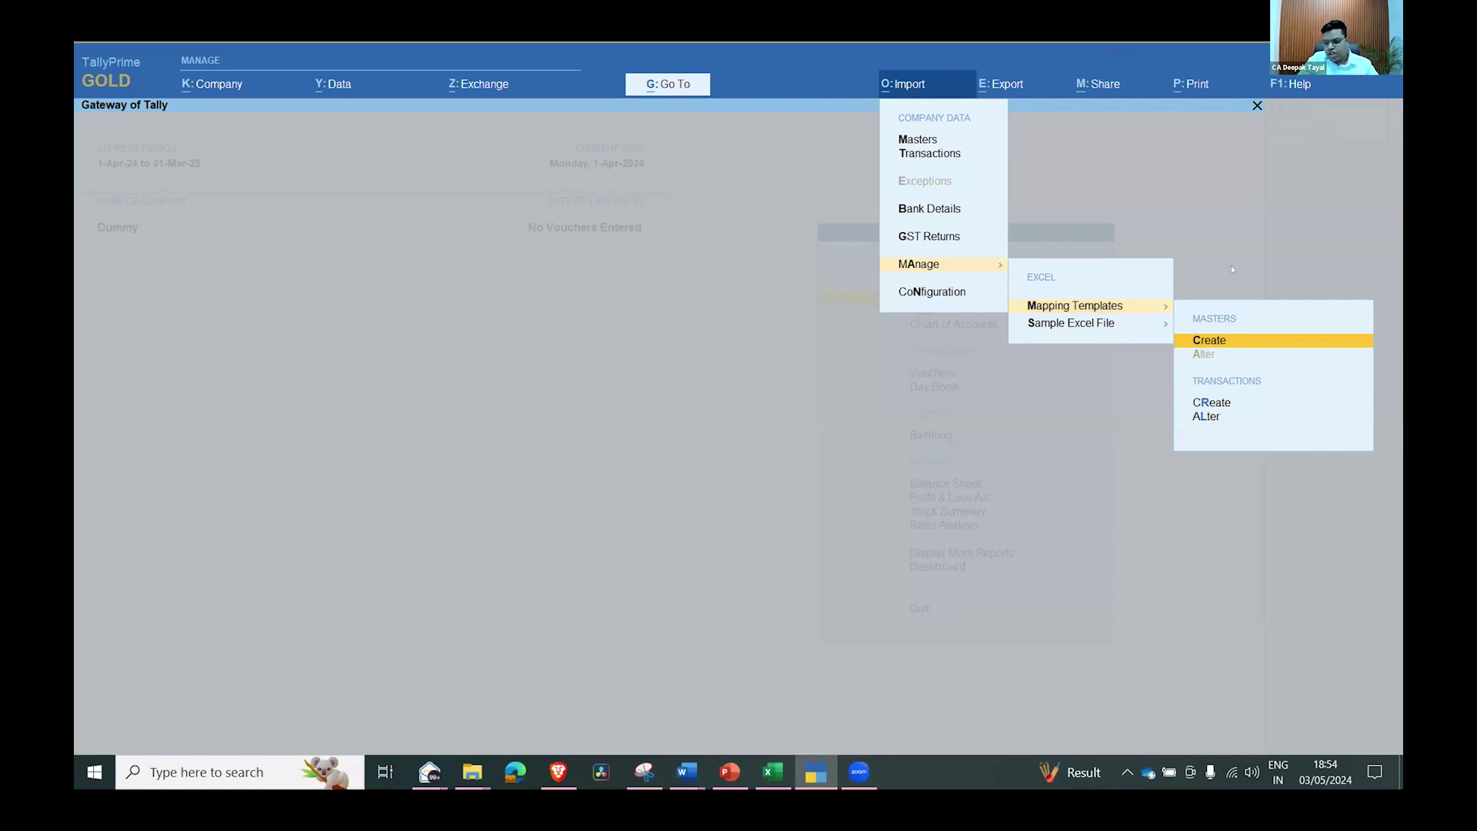
key(Down)
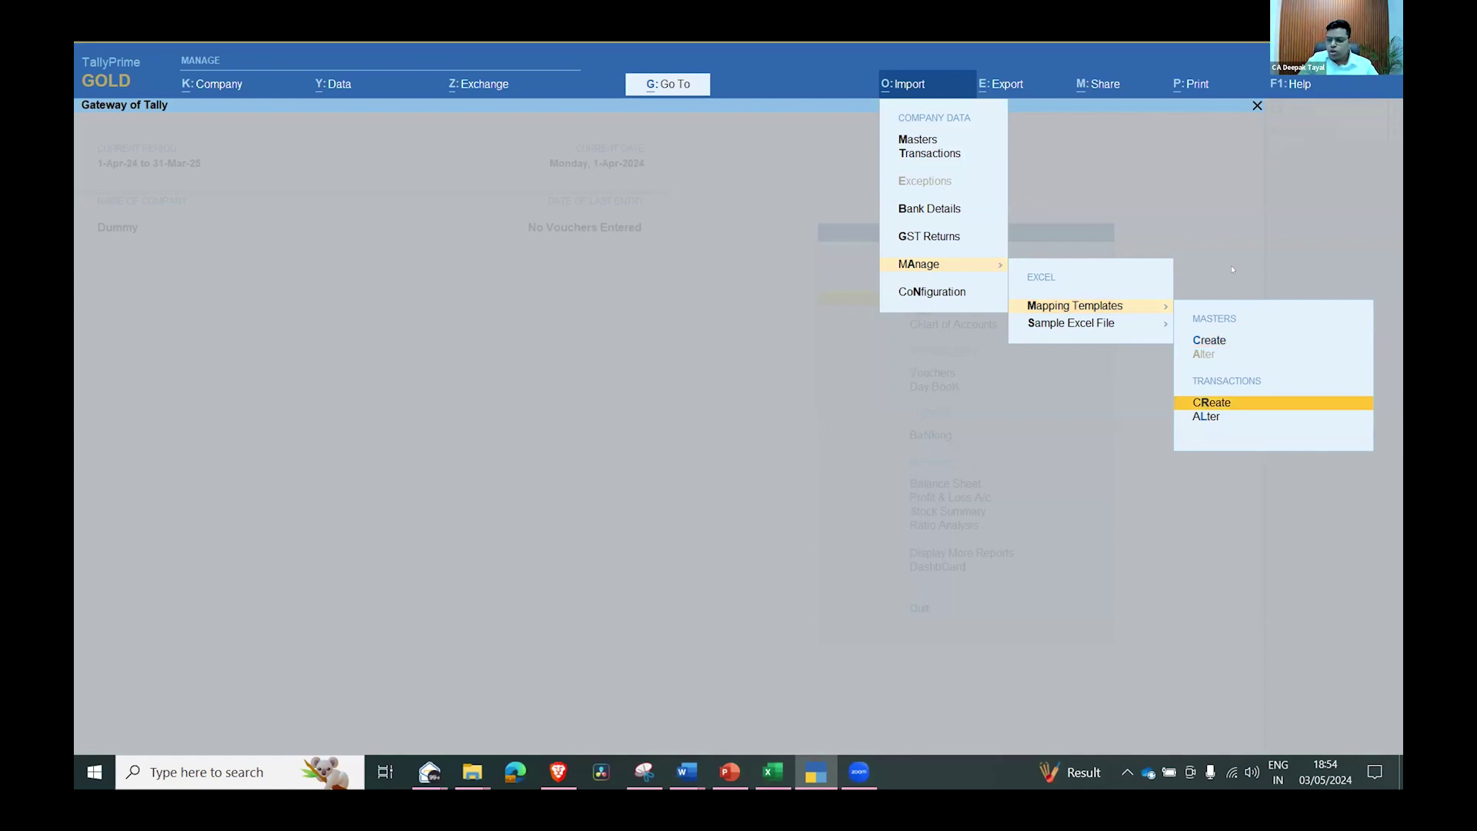
key(Down)
key(Down)
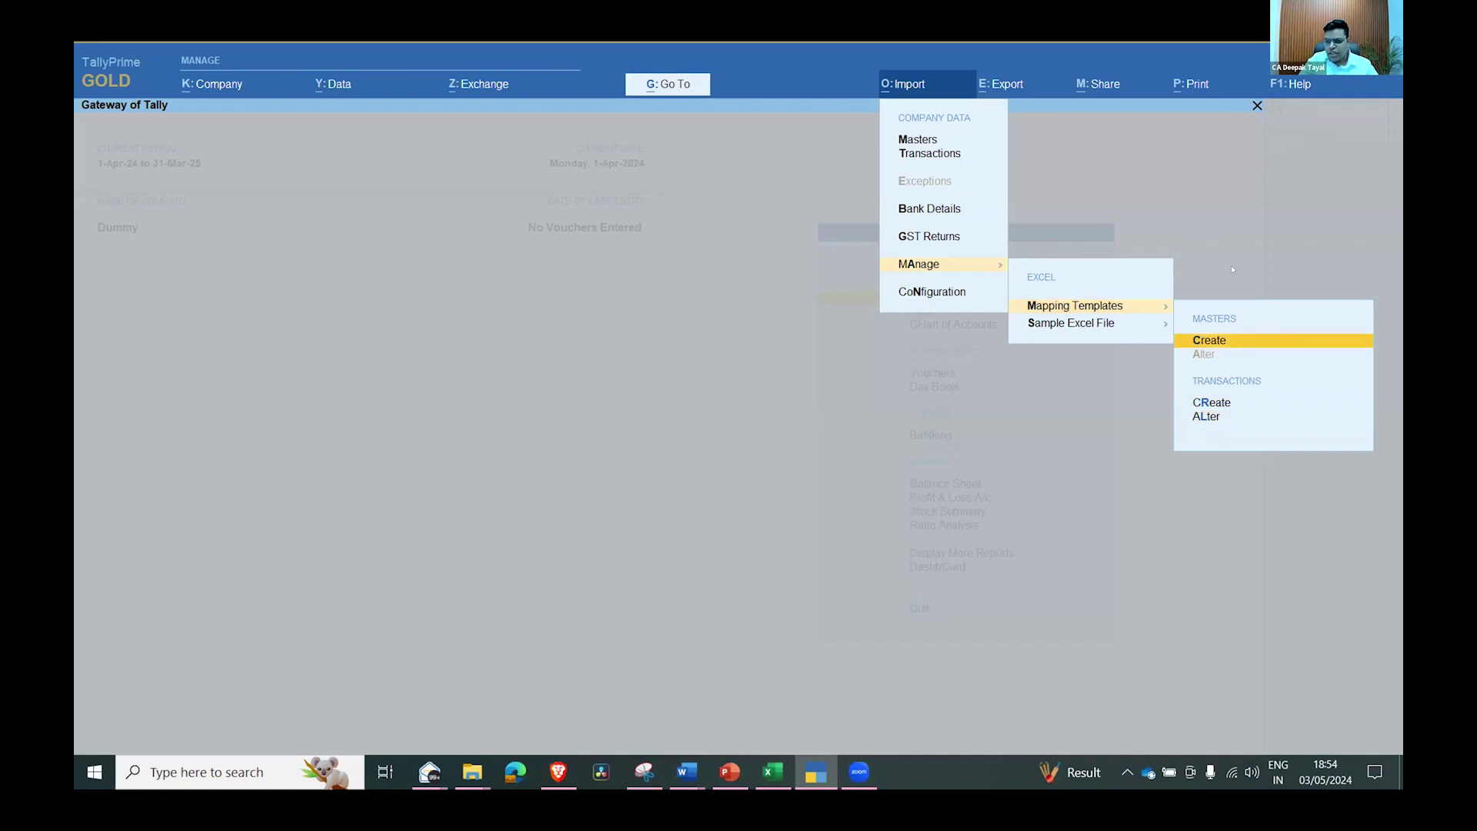
key(Escape)
key(Escape)
key(Escape)
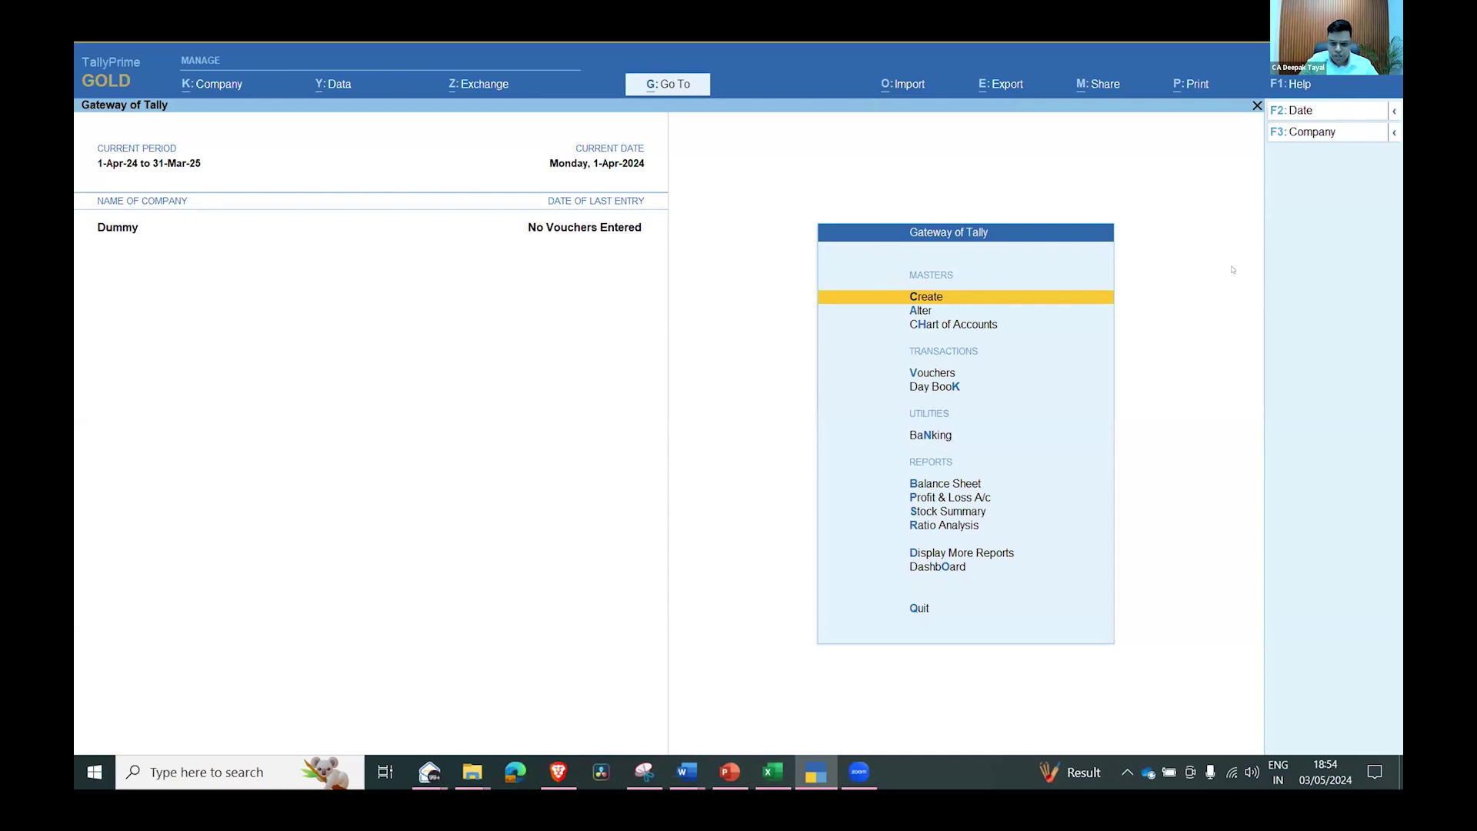
key(alt)
key(alt+Tab)
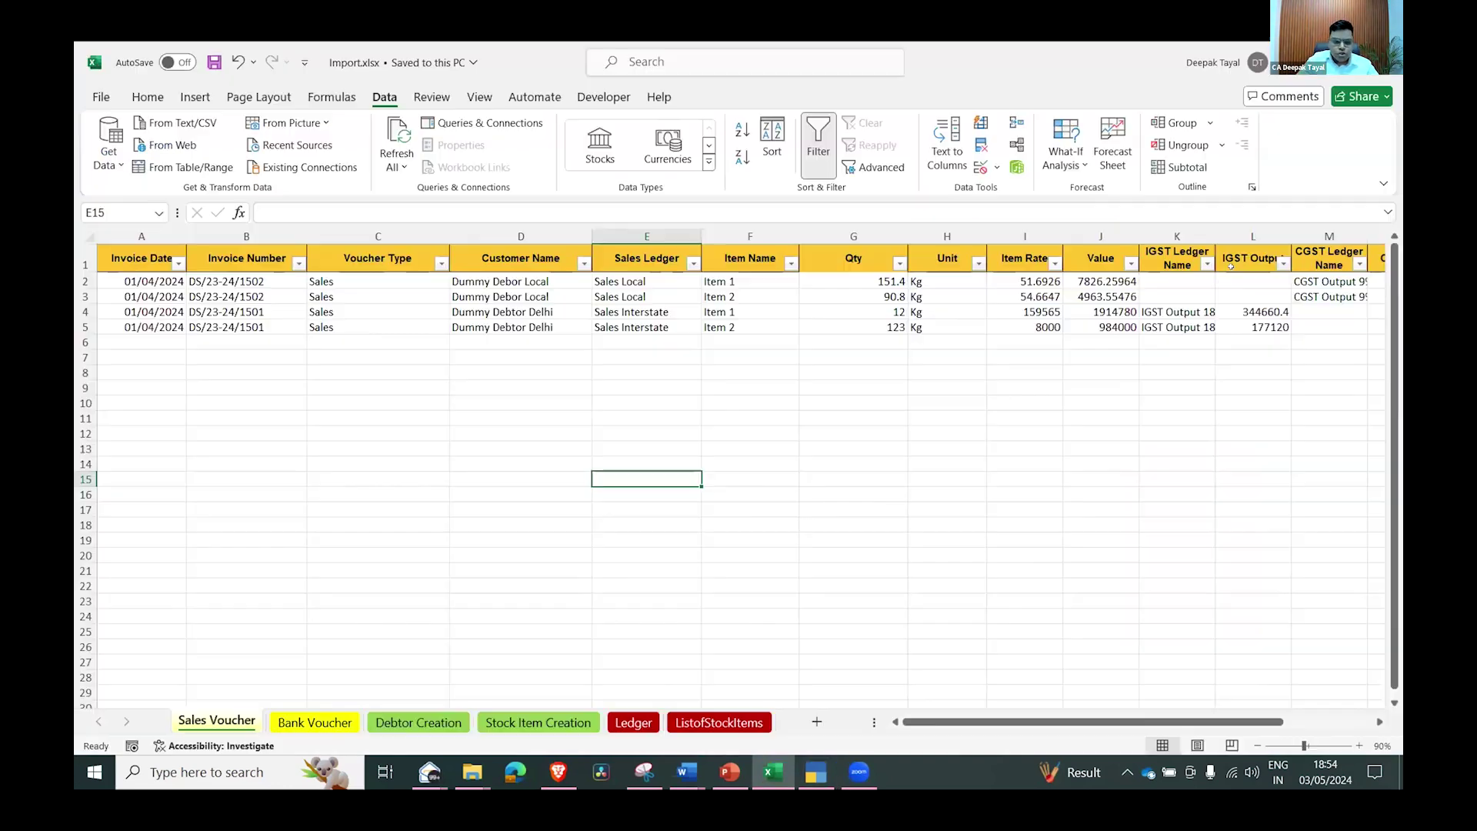
key(ctrl+Home)
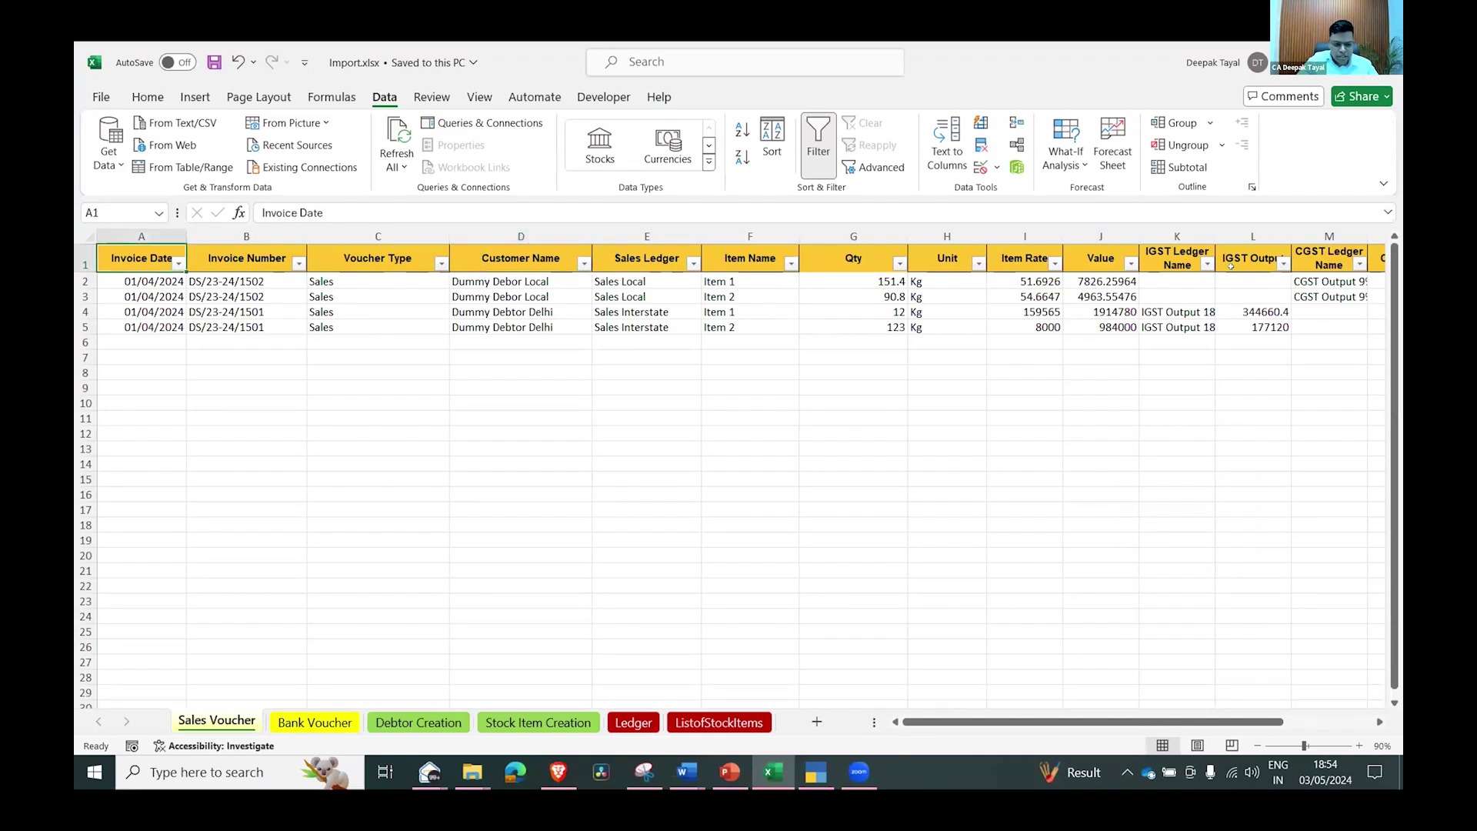
scroll(1231, 267, right, 3)
key(ctrl+Page_Down)
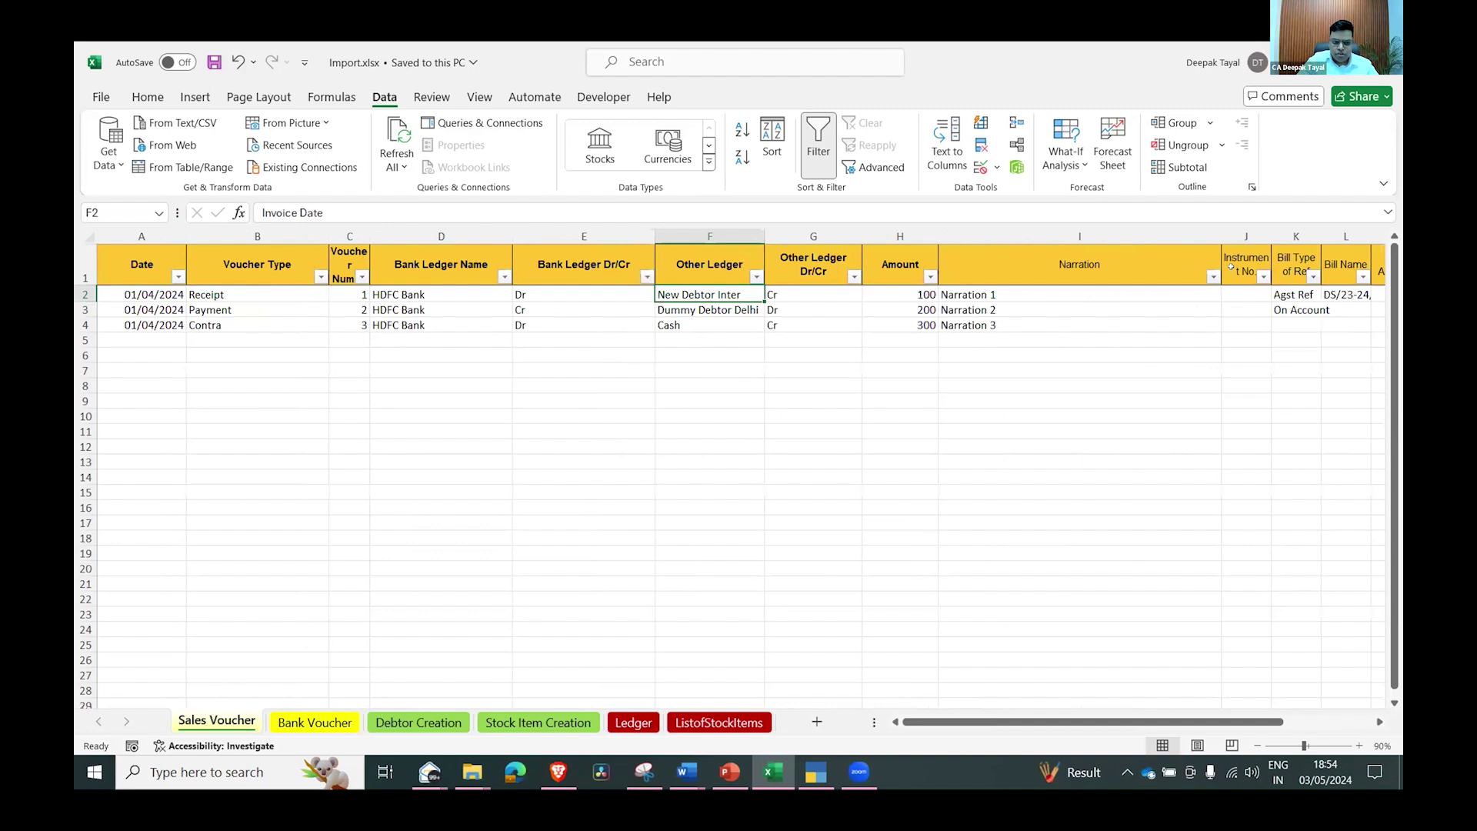
key(ctrl+Home)
scroll(1231, 267, right, 1)
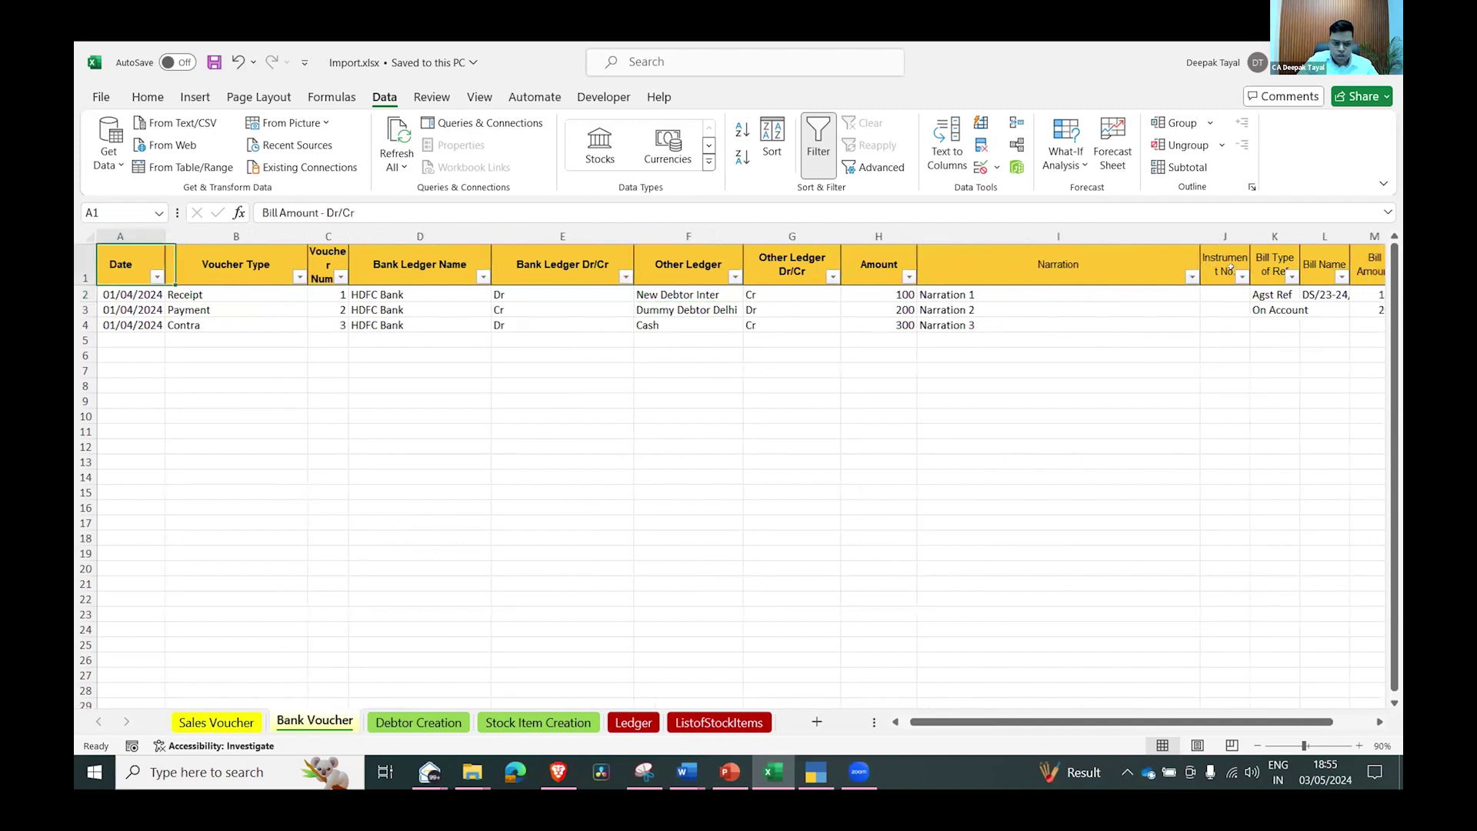
key(ctrl+z)
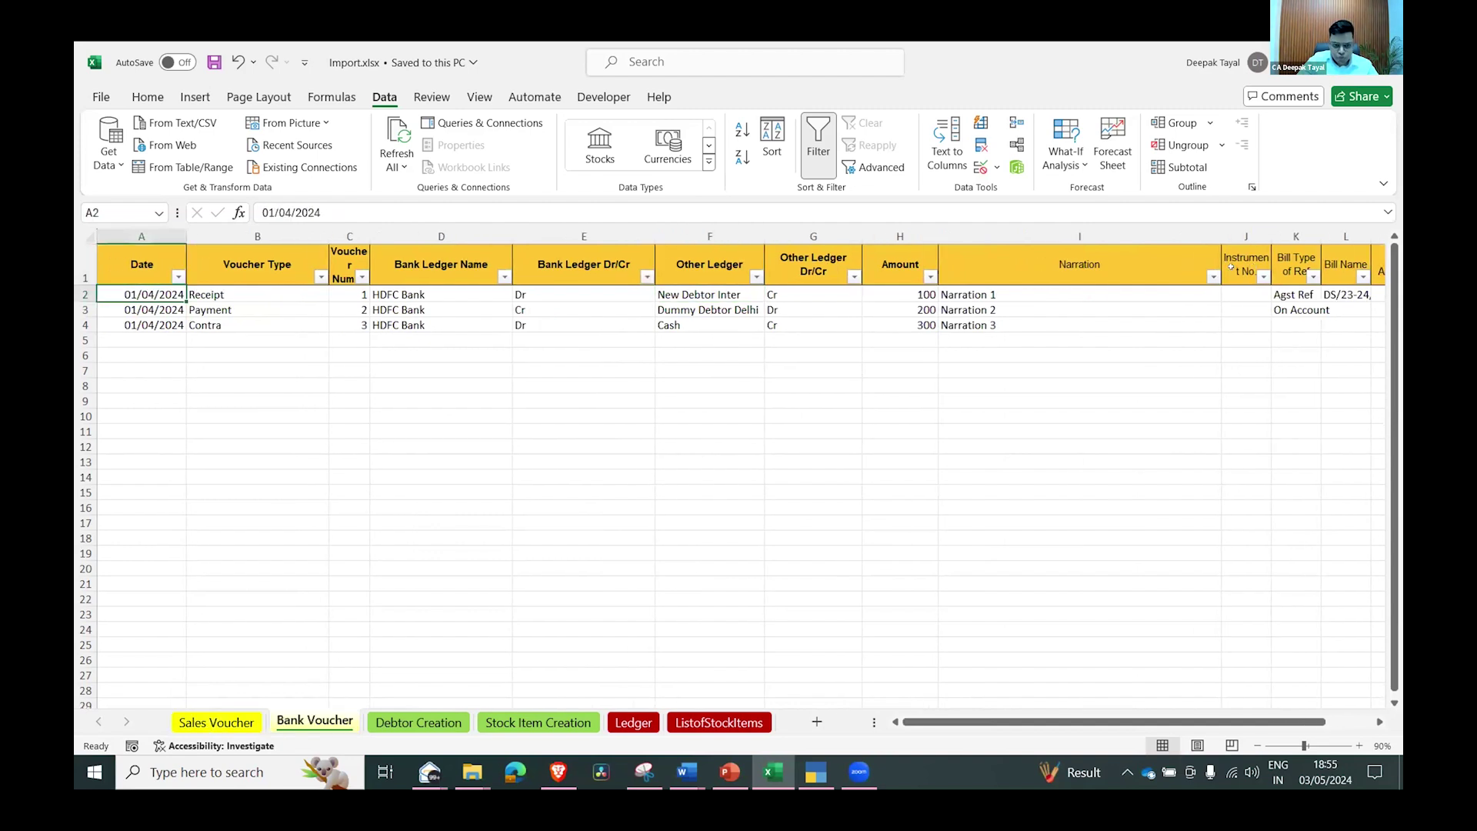
key(ctrl+Page_Up)
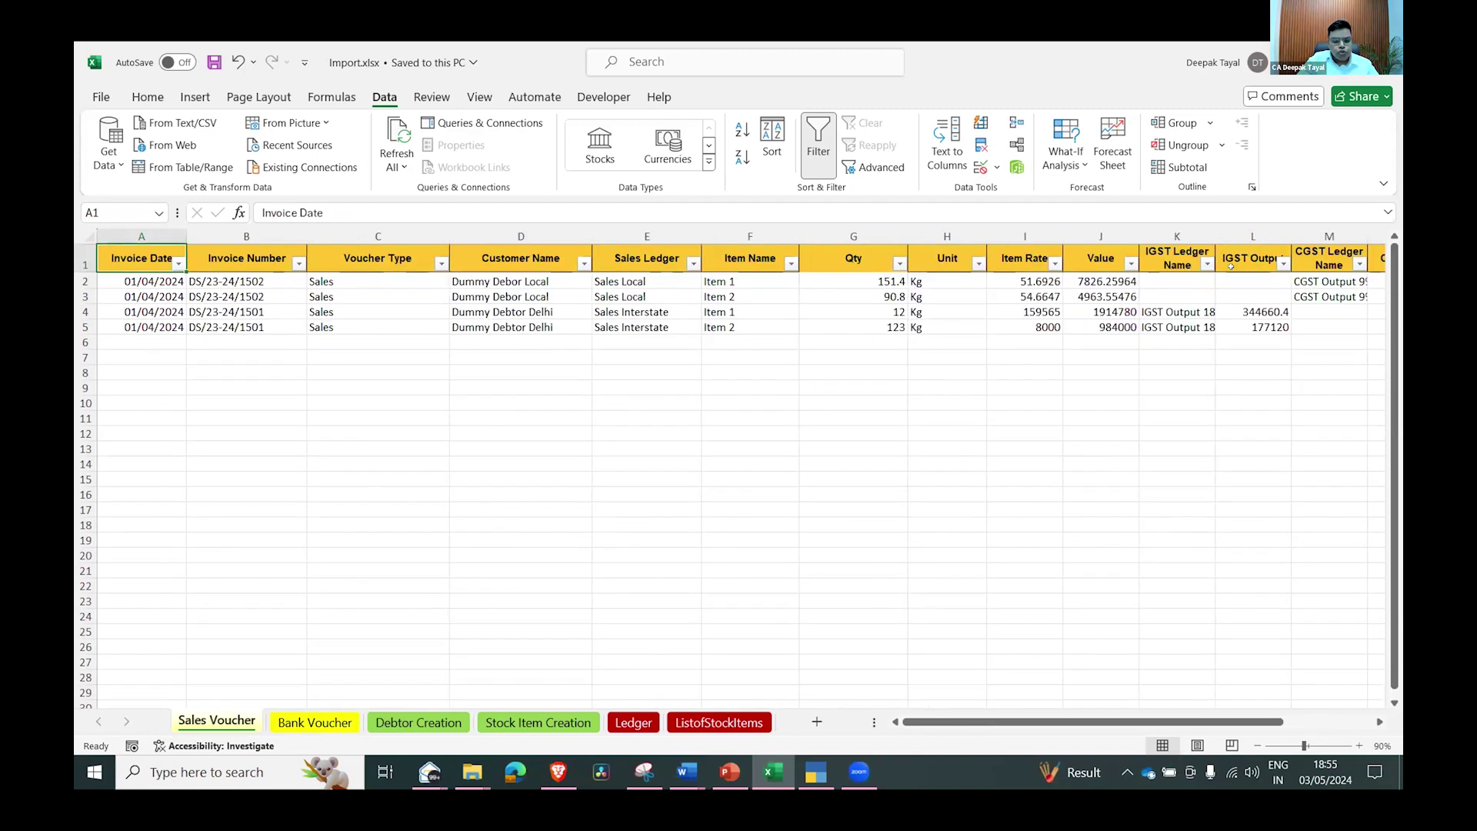
key(Right)
key(Right)
key(Right)
key(Down)
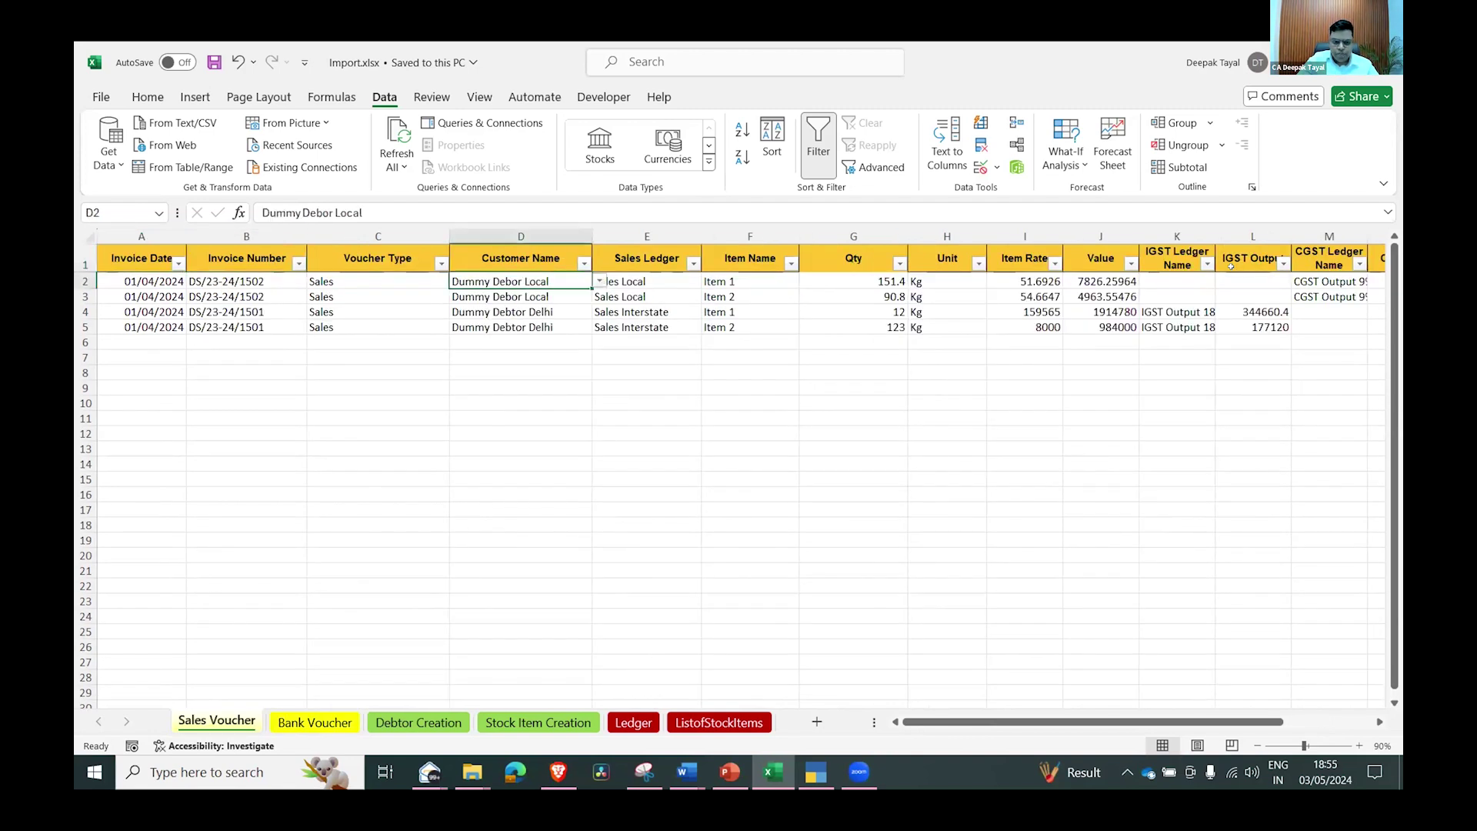
key(ctrl+Page_Down)
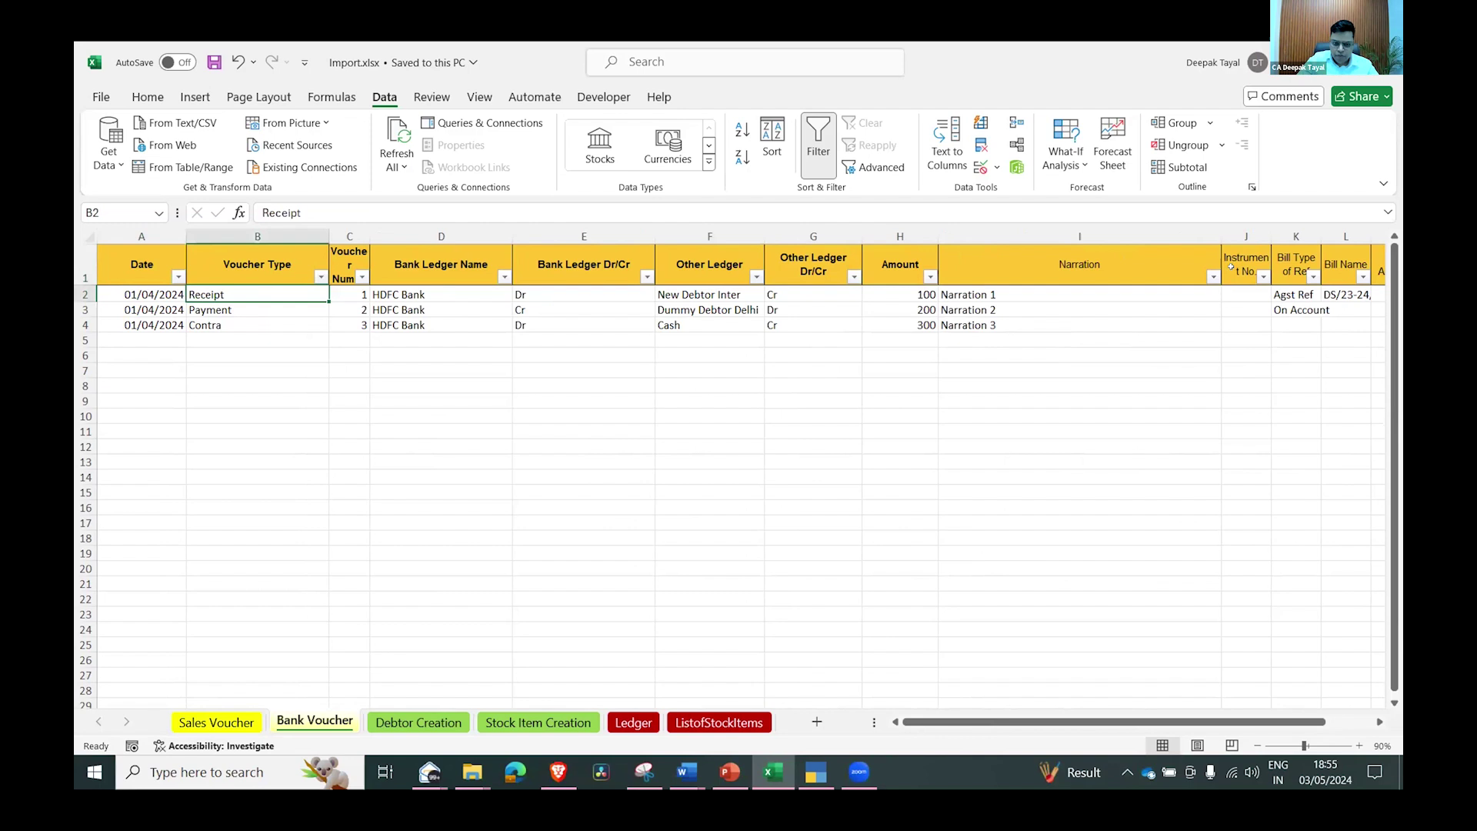
key(Right)
key(Right)
key(Right)
key(Right)
key(Down)
key(Up)
key(Up)
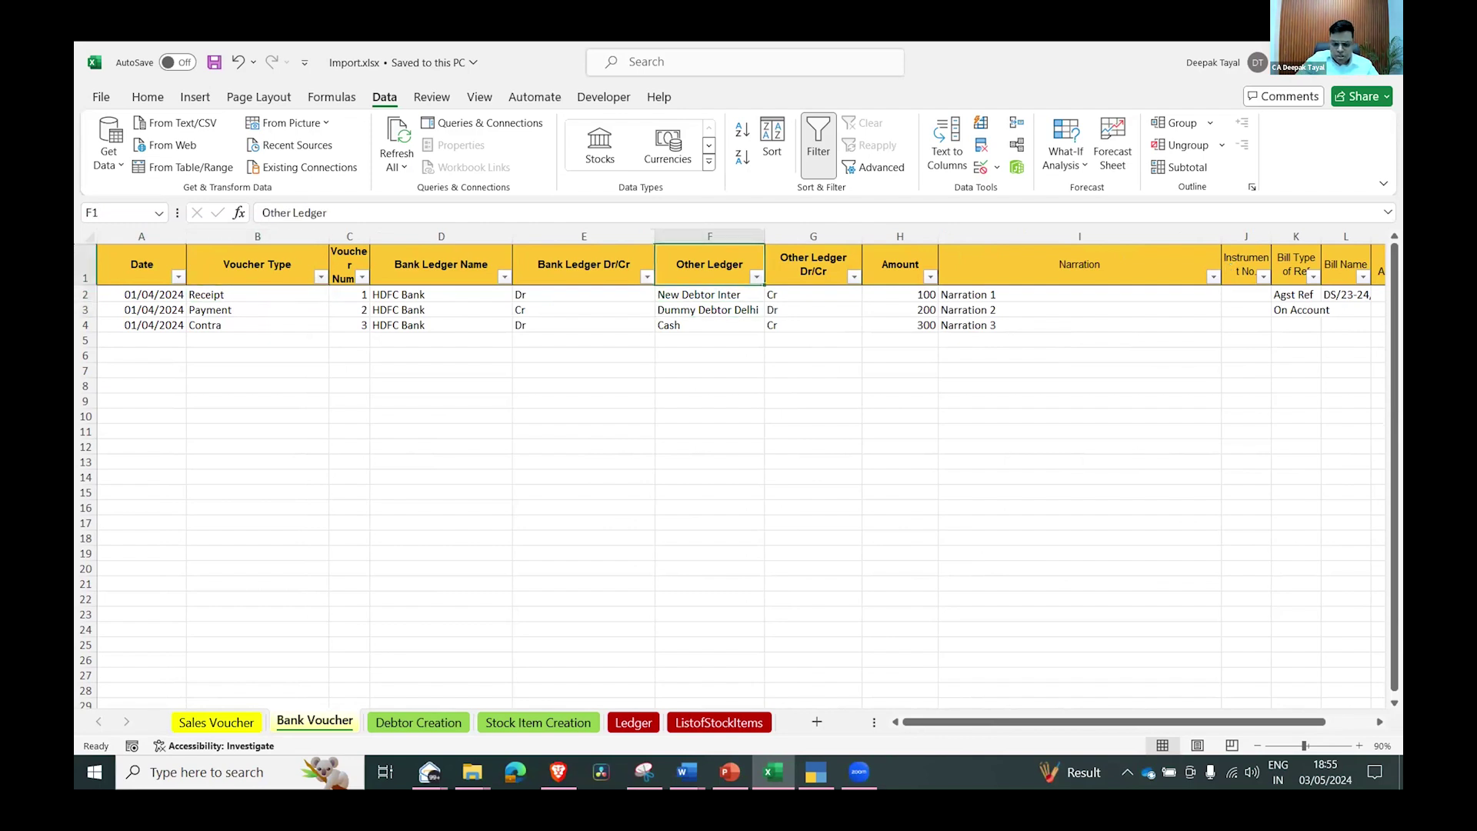
Set up a transaction import from Import.xlsx, worksheet Sales Voucher, with the Bank mapping template
click(812, 771)
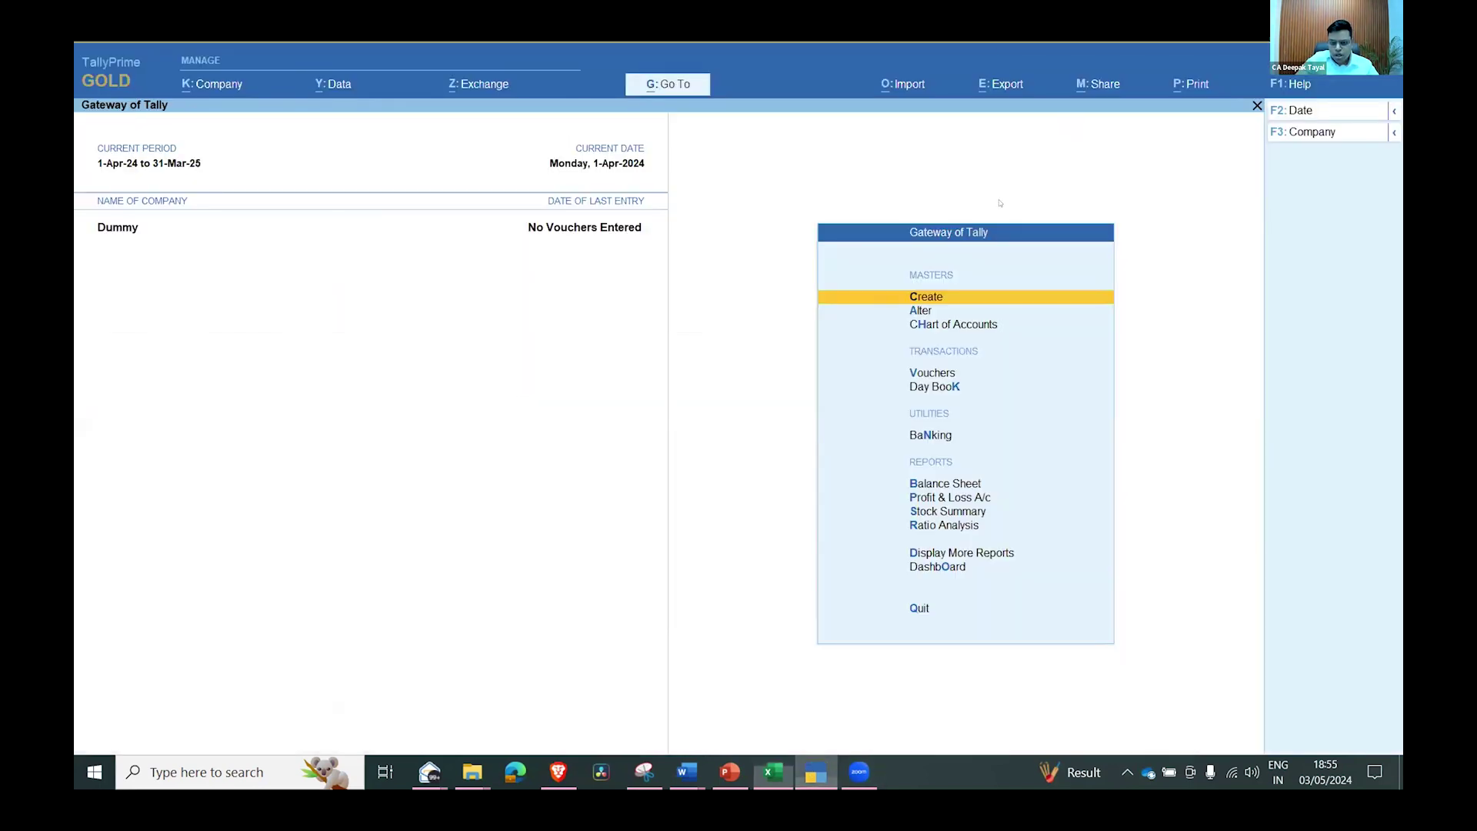
key(alt+o)
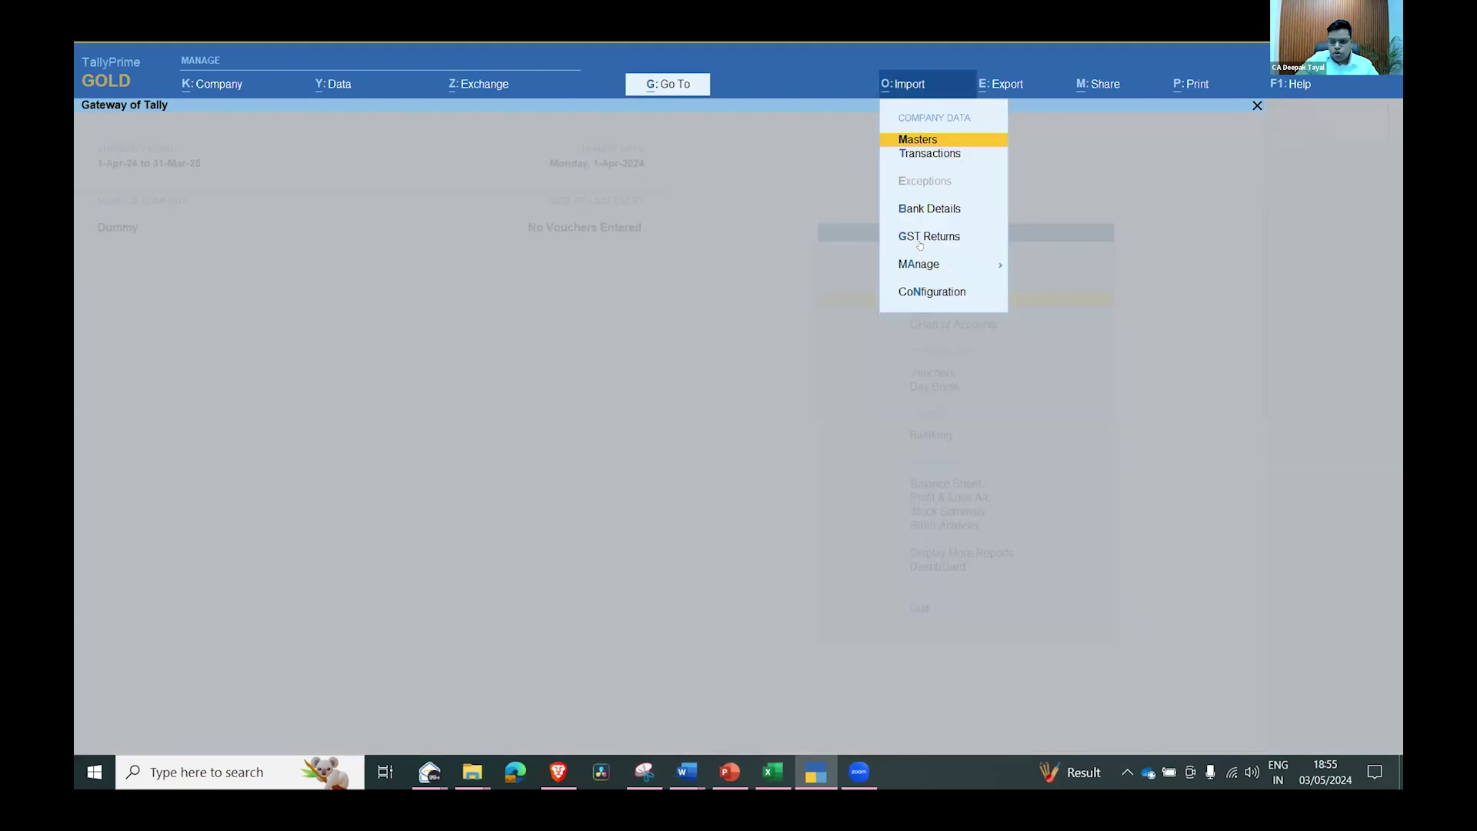
click(939, 164)
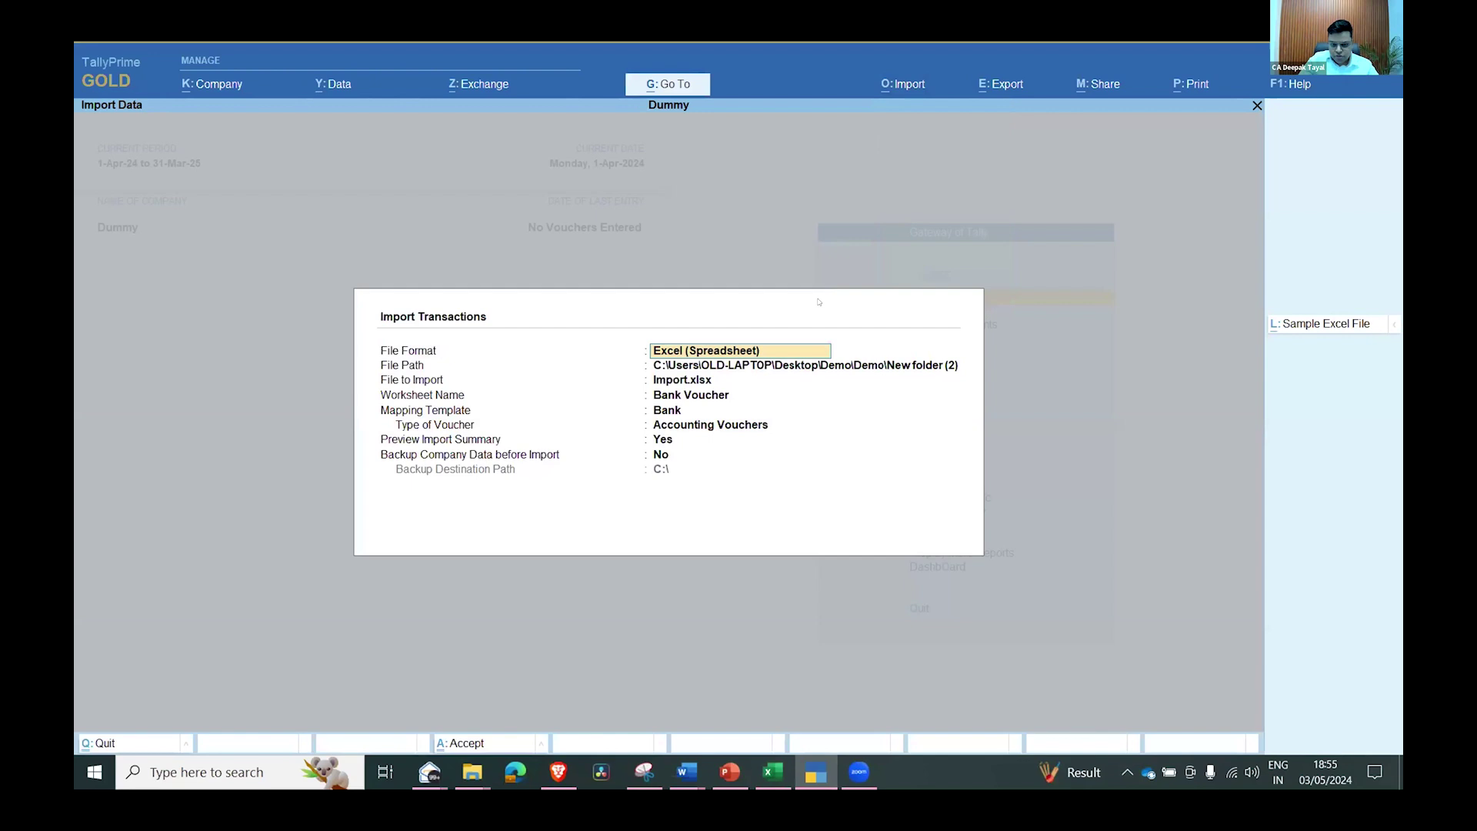
key(Return)
key(Return)
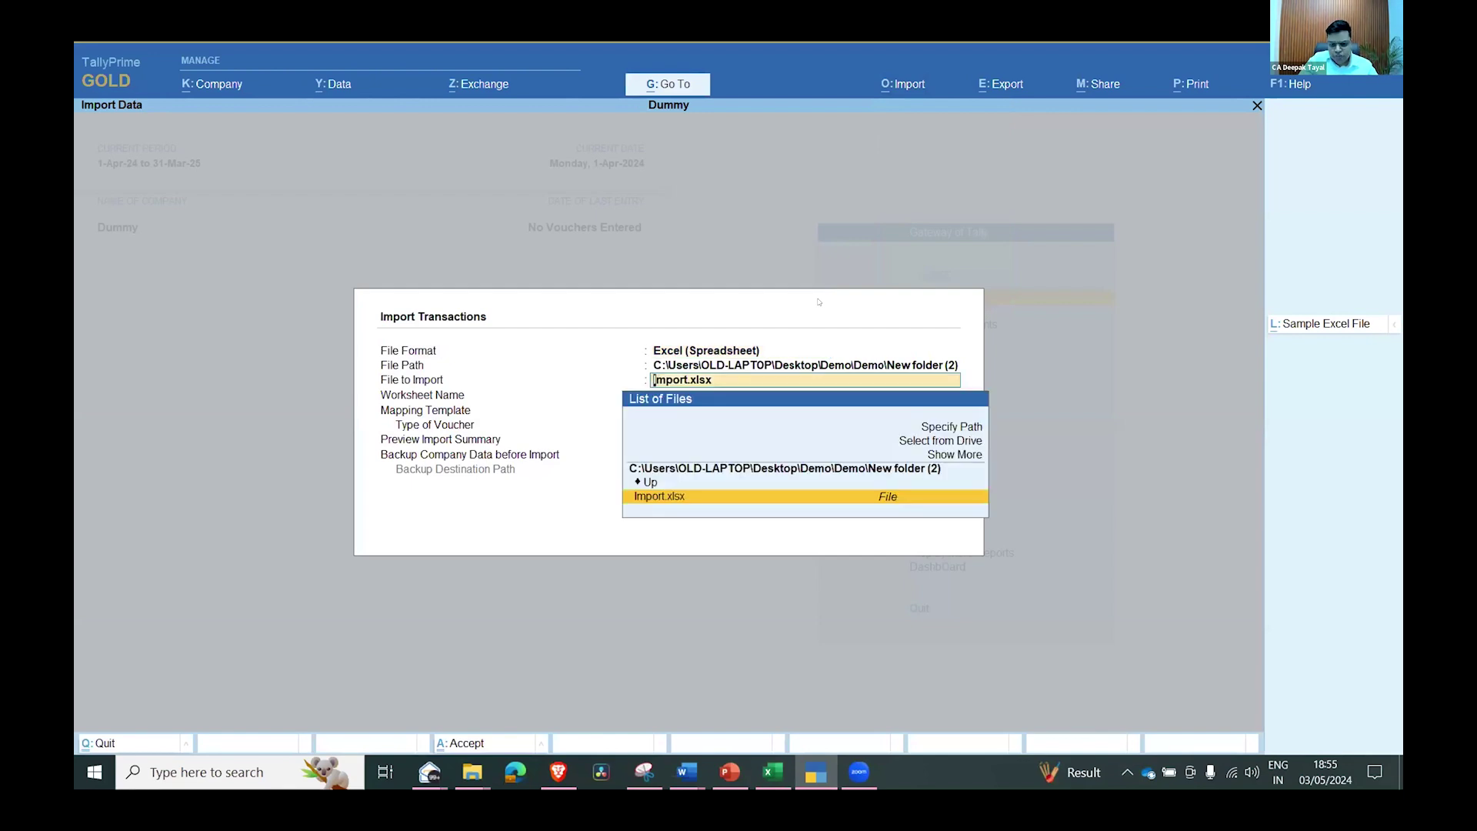
key(Return)
key(Up)
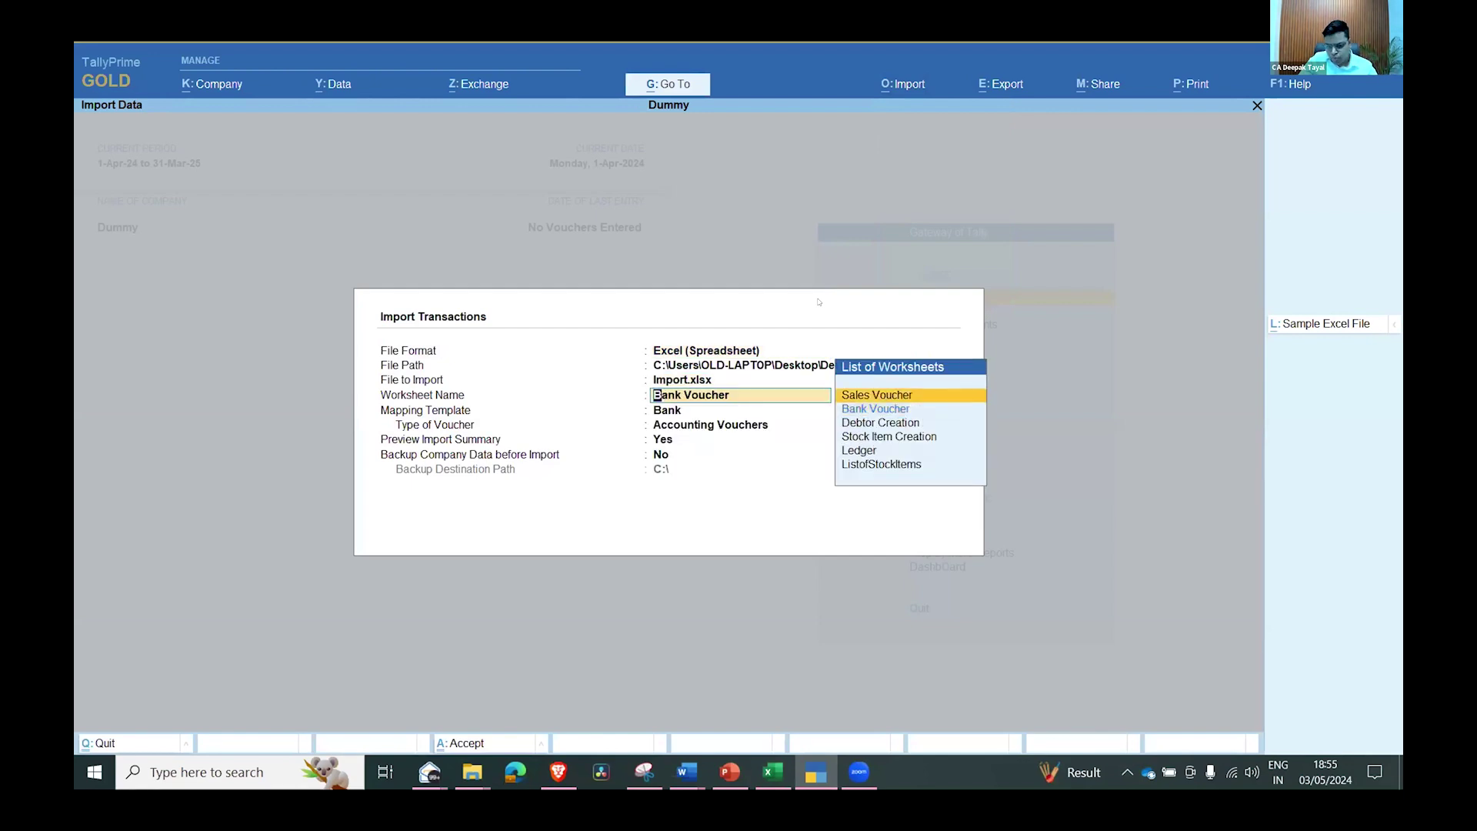
key(Return)
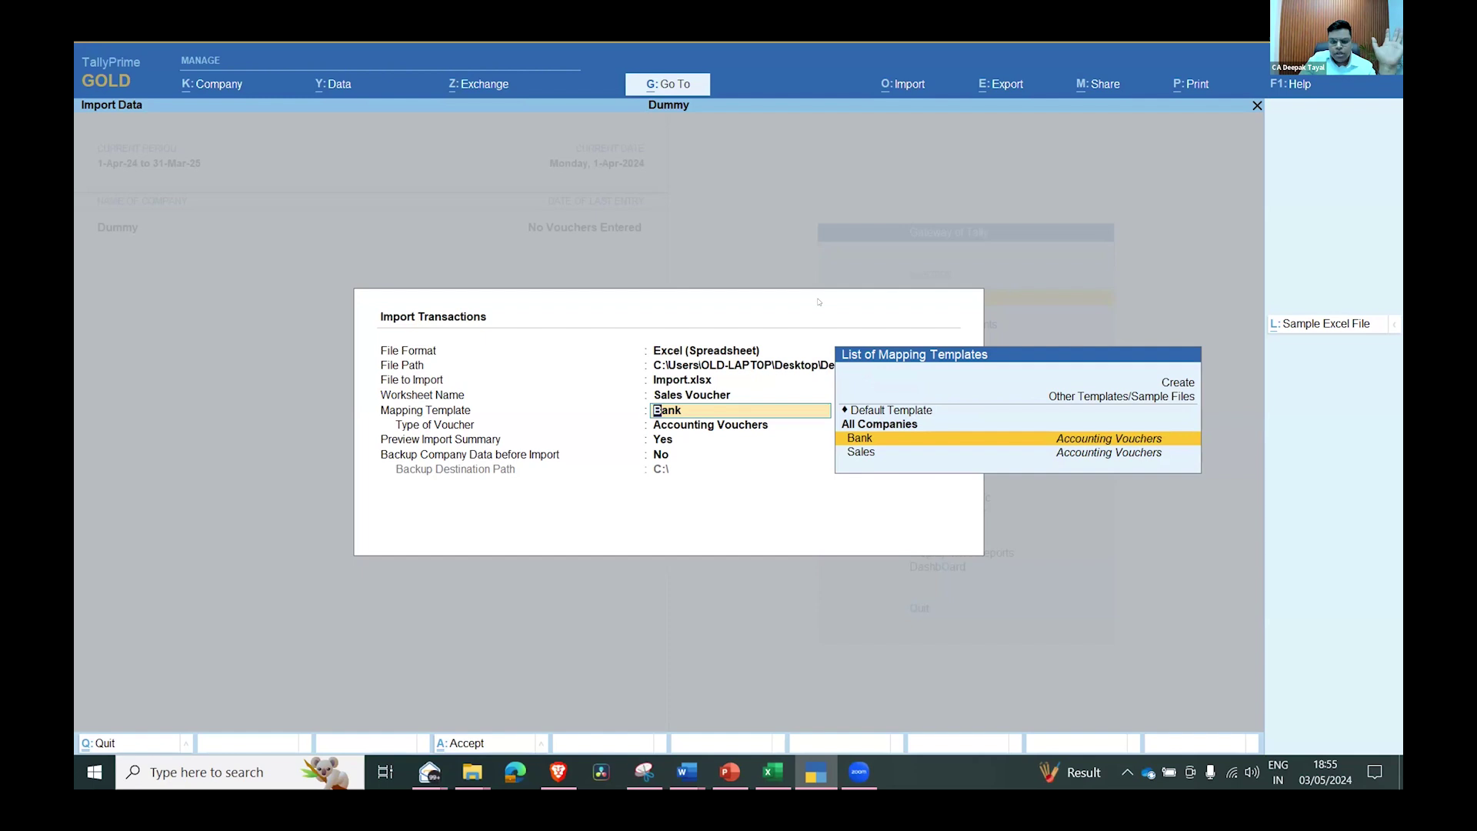
key(Return)
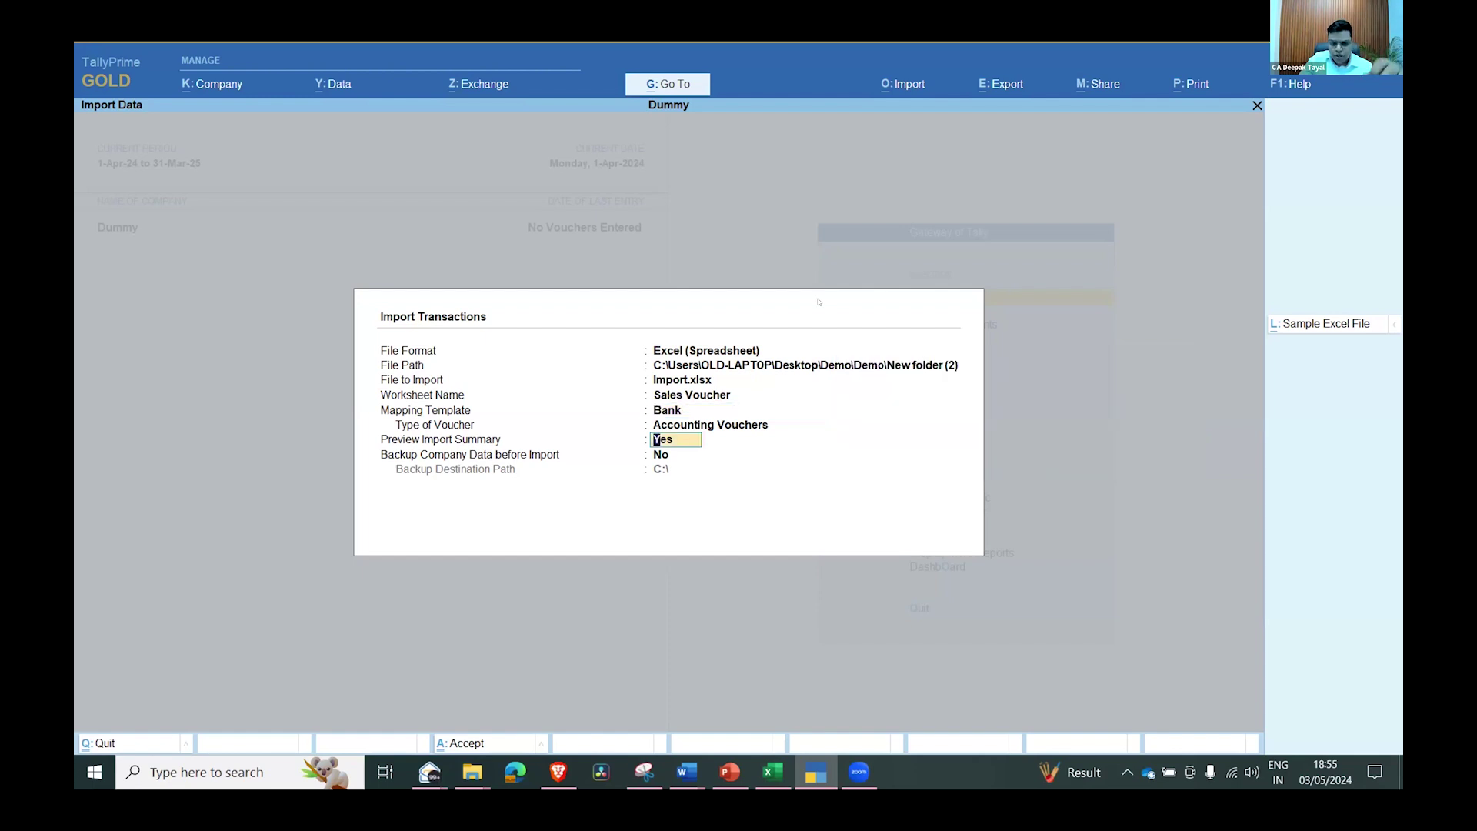
Preview the import summary, run the voucher import and dismiss the exceptions notice
key(Return)
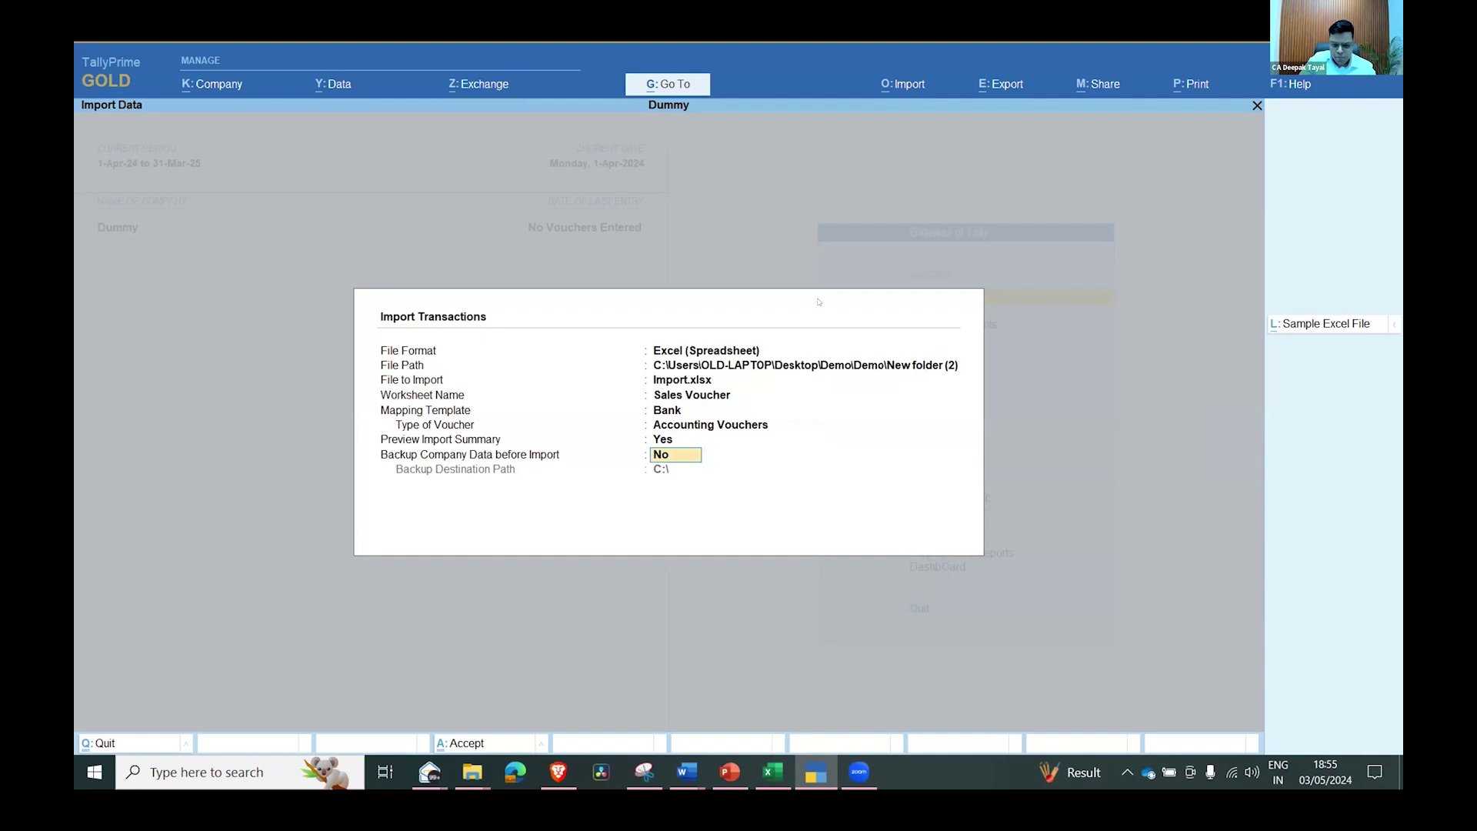
key(Return)
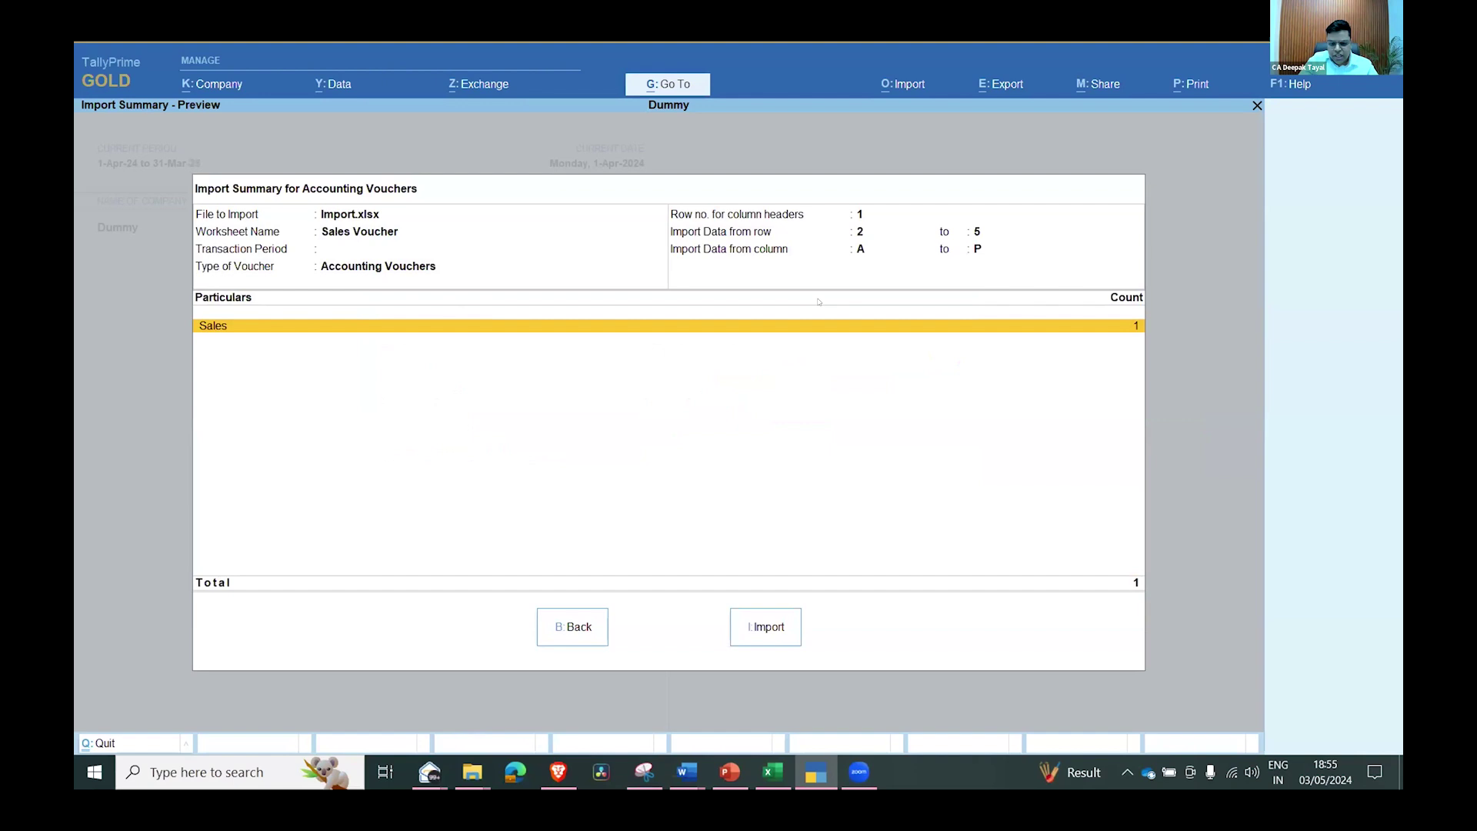
click(784, 621)
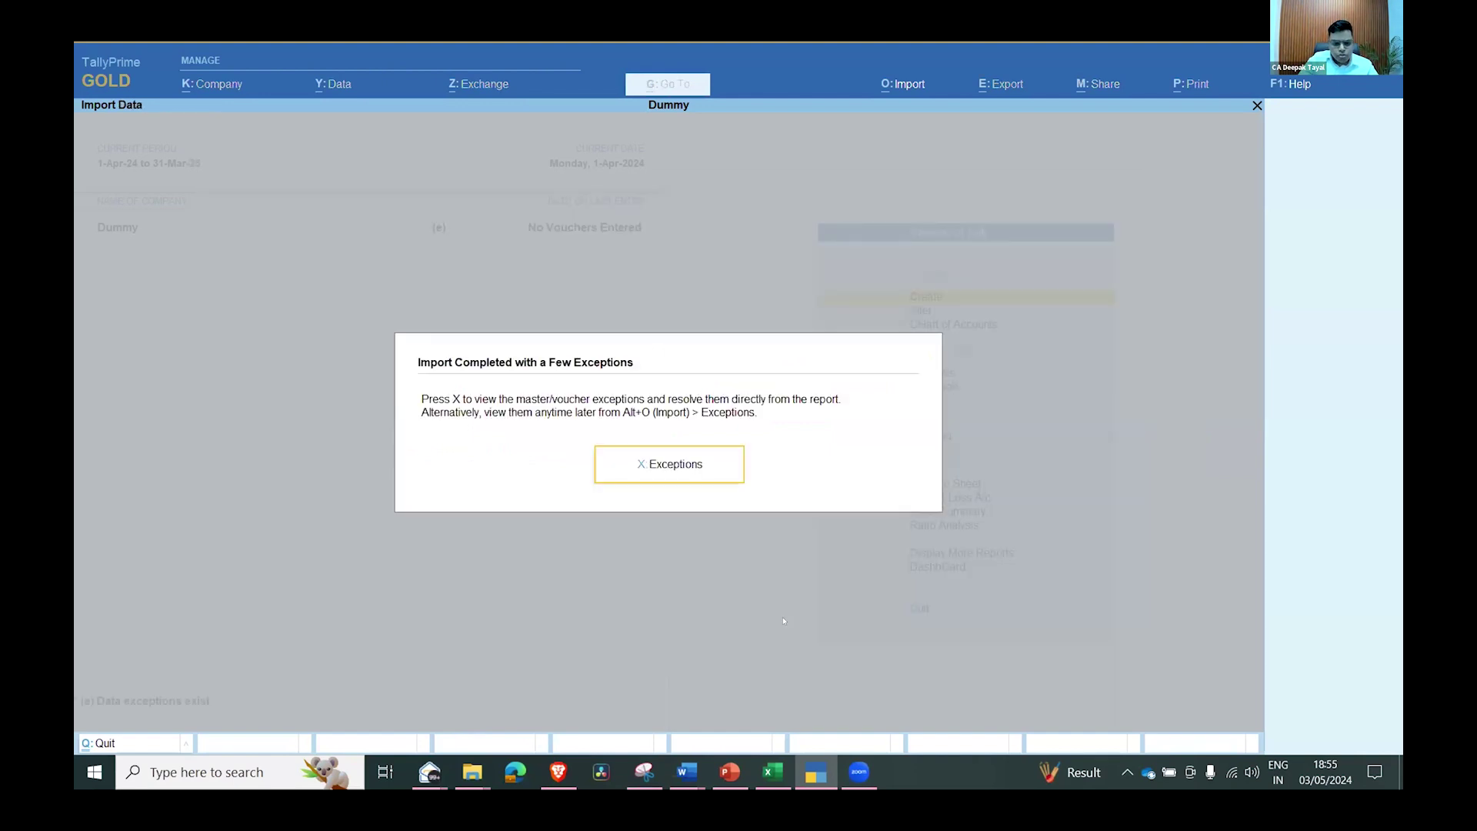
key(Escape)
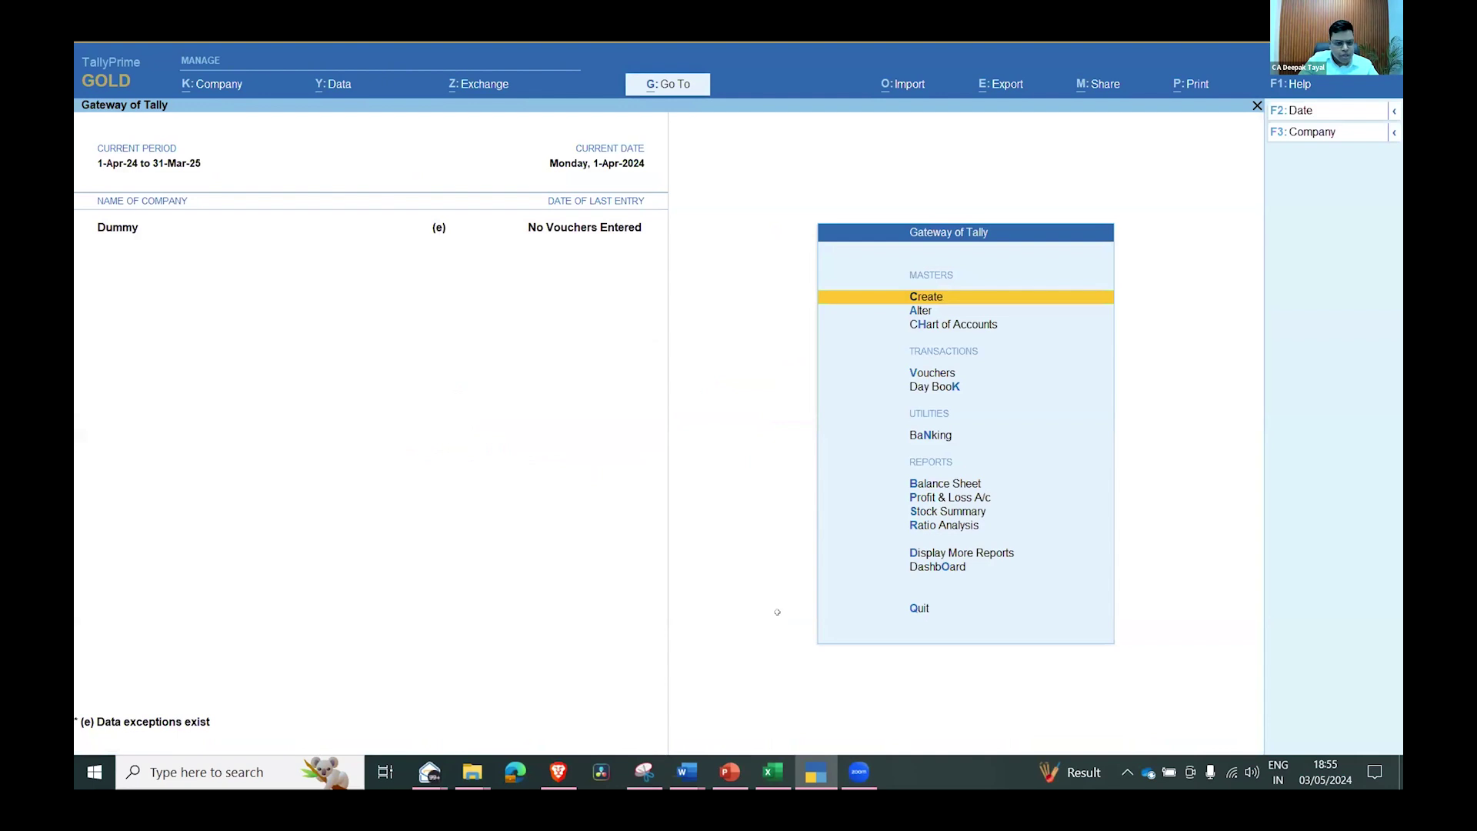
Import the Import.xlsx transactions into Tally using the Sales mapping template
key(alt+Tab)
key(alt+Tab)
click(909, 92)
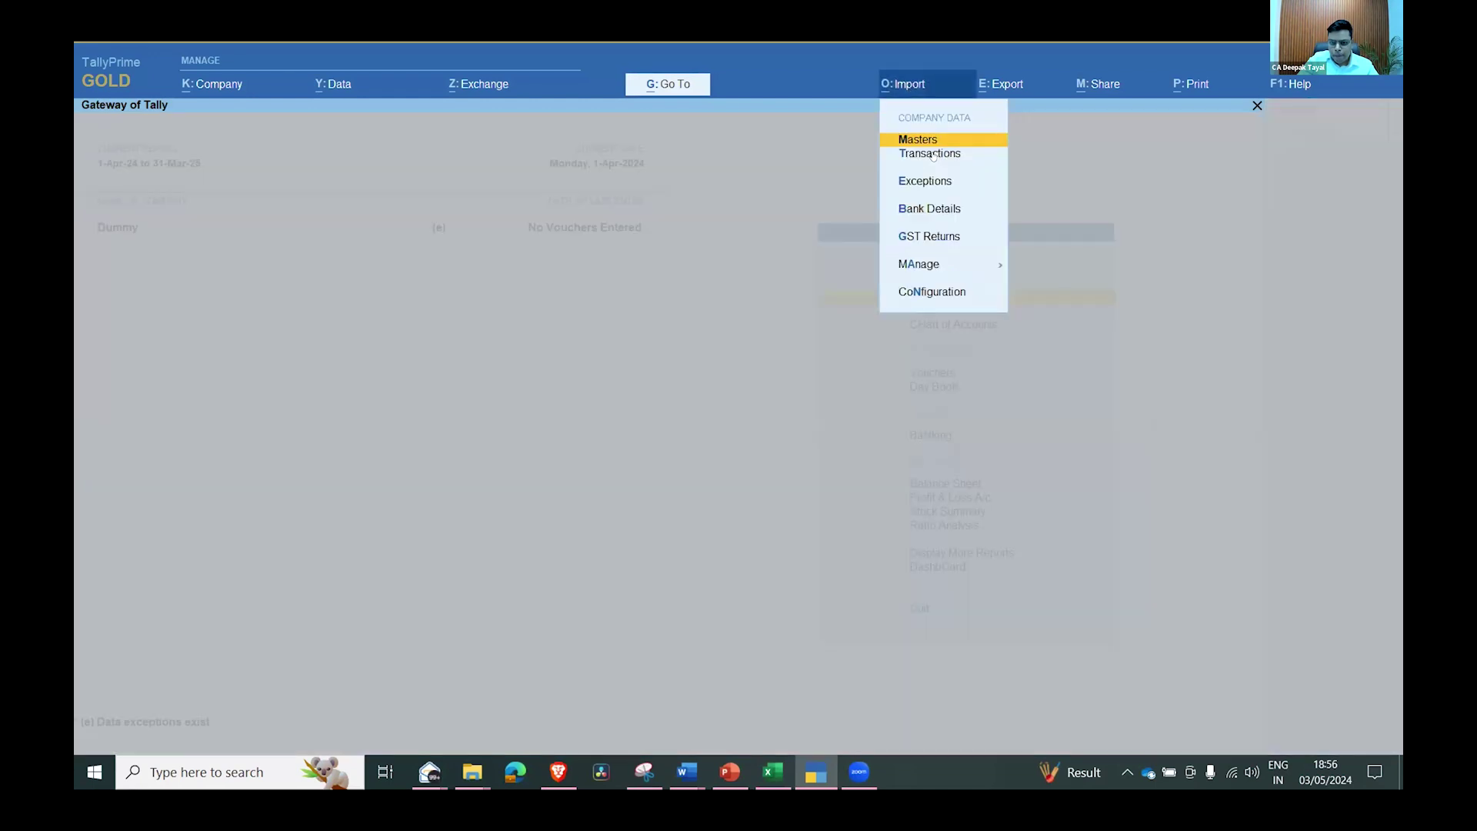
click(934, 155)
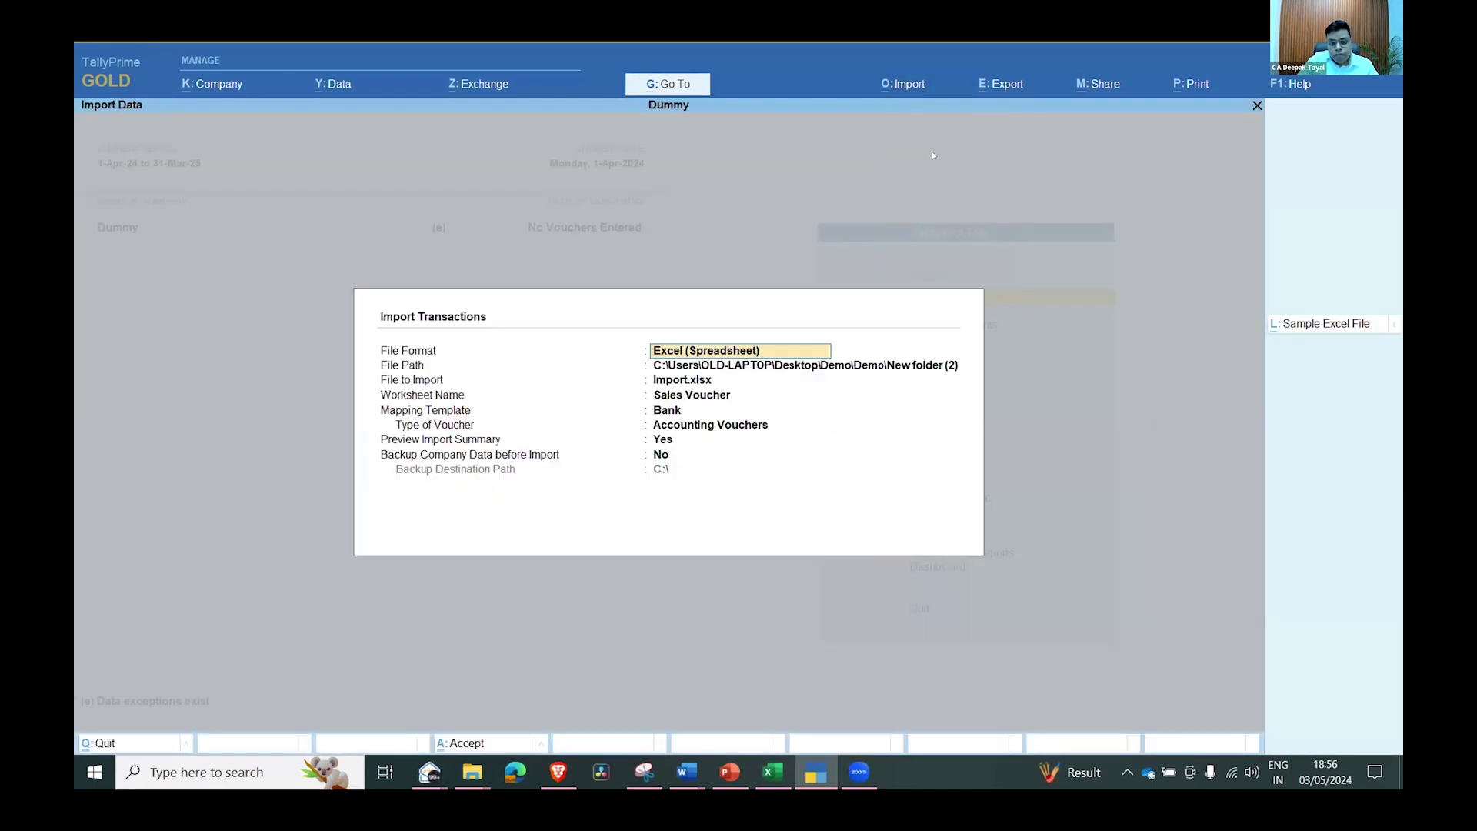
key(Return)
key(Return)
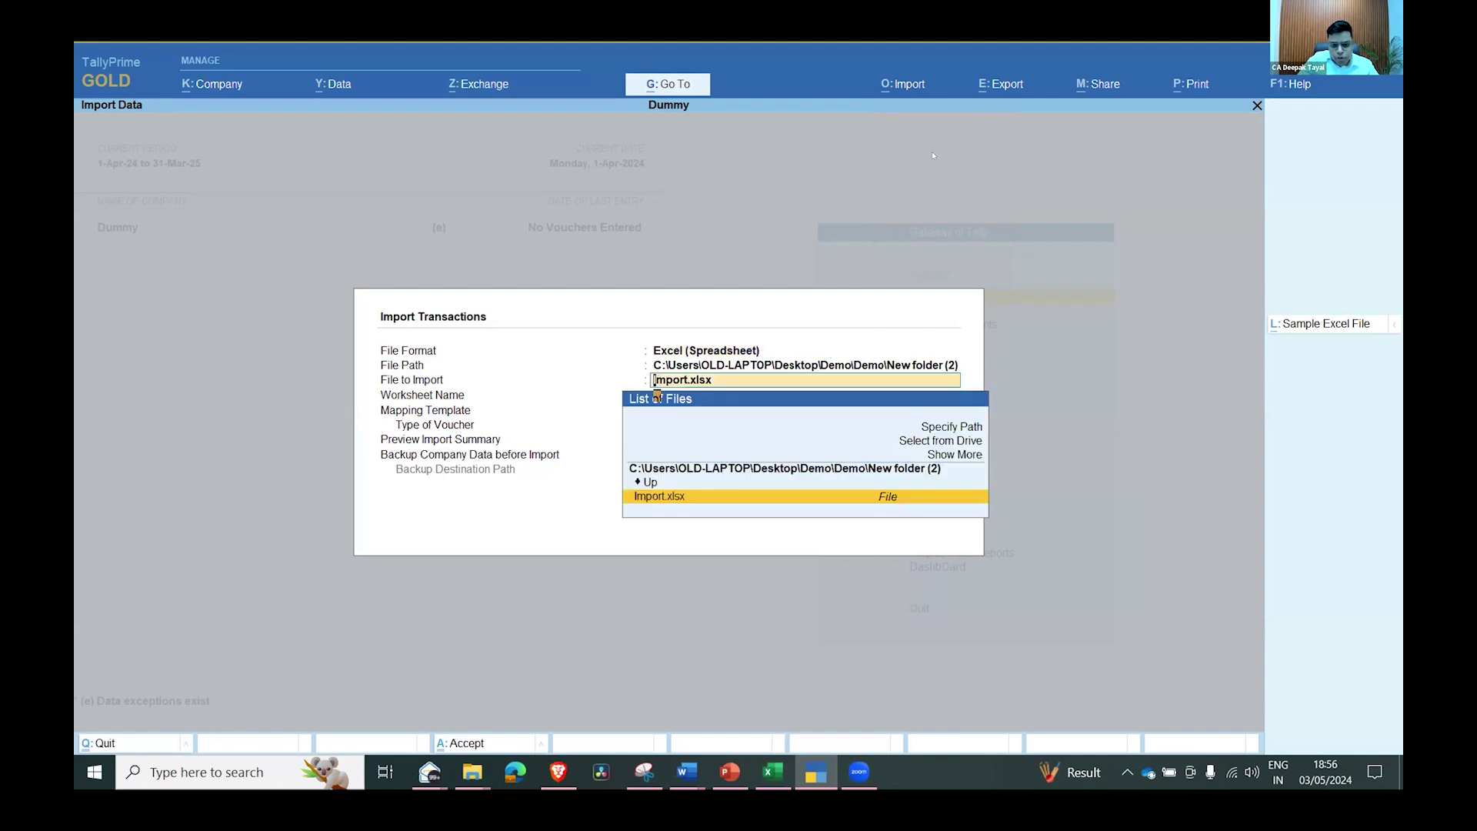
key(Return)
key(Return)
key(Up)
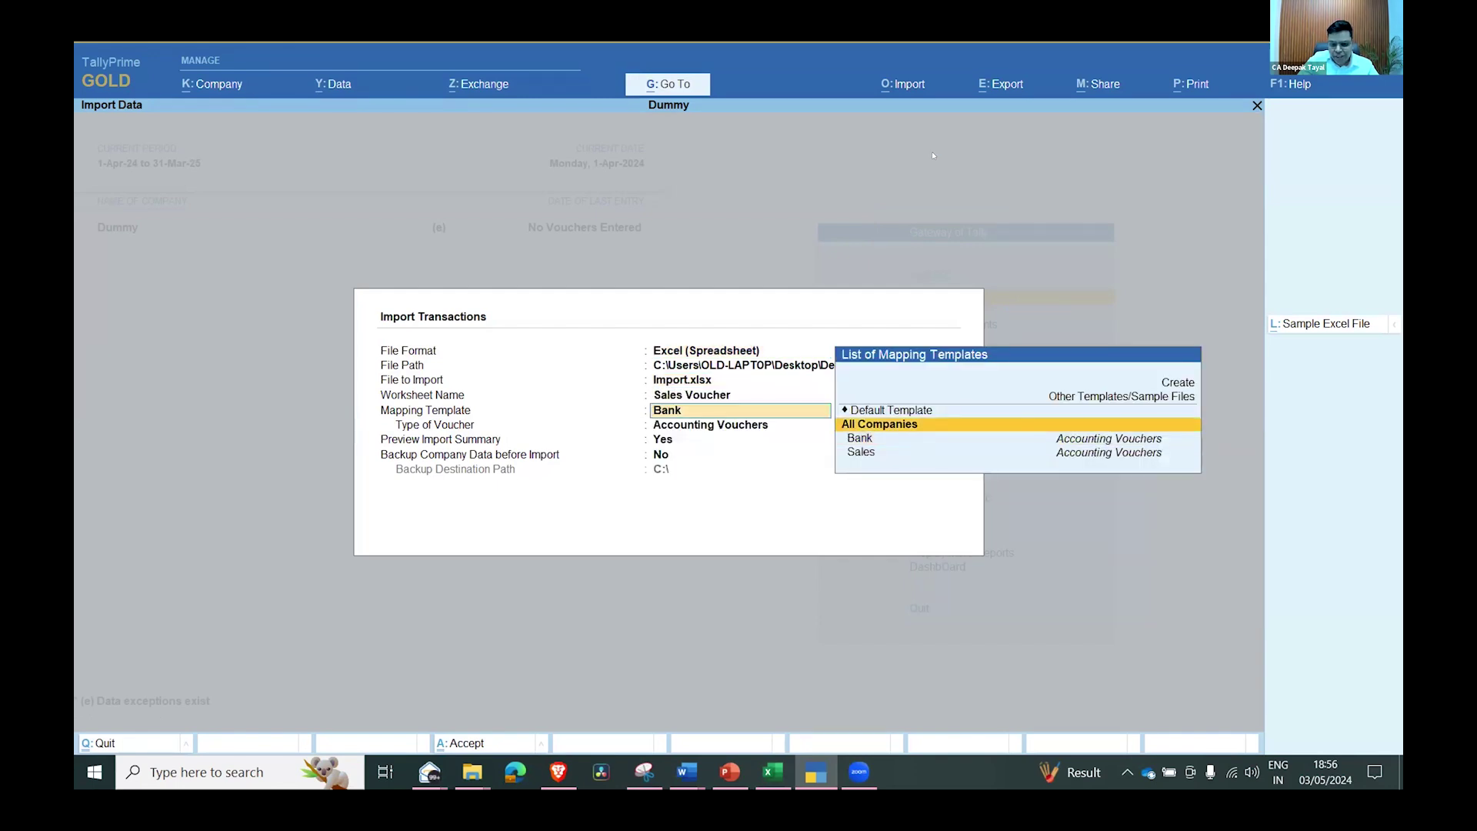
key(Down)
key(Down)
key(Return)
key(Return)
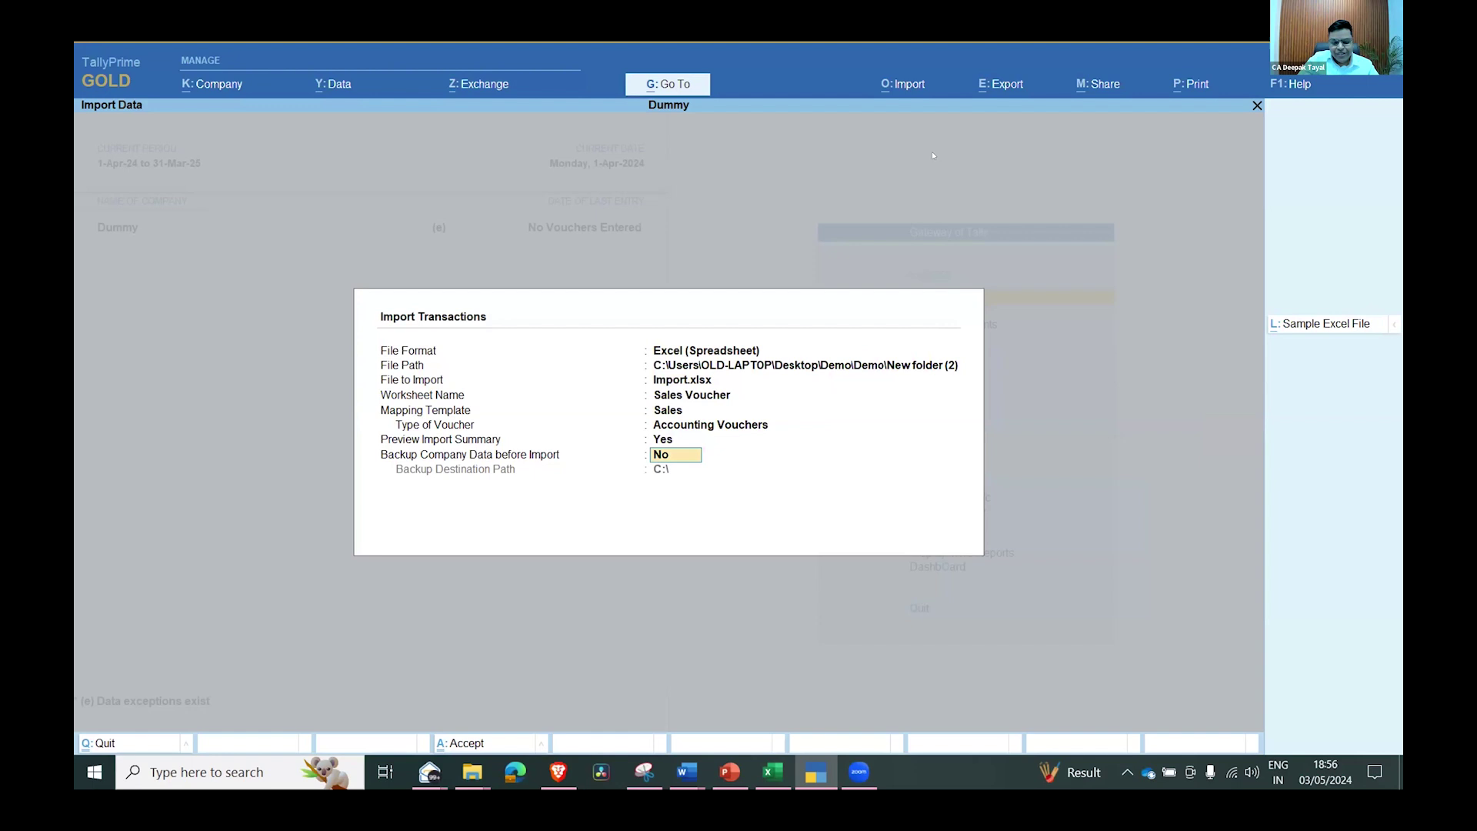
key(Return)
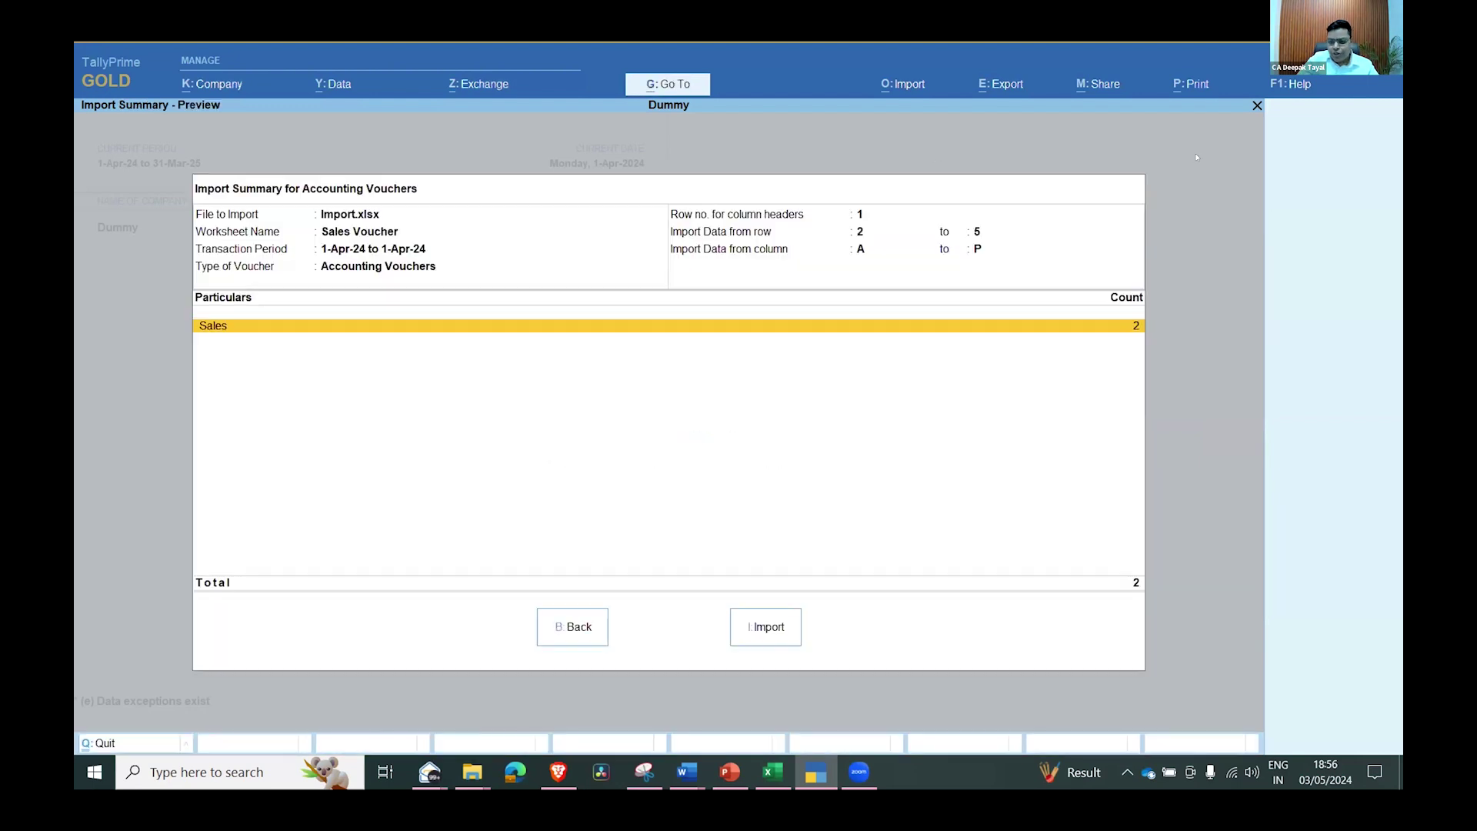
click(763, 627)
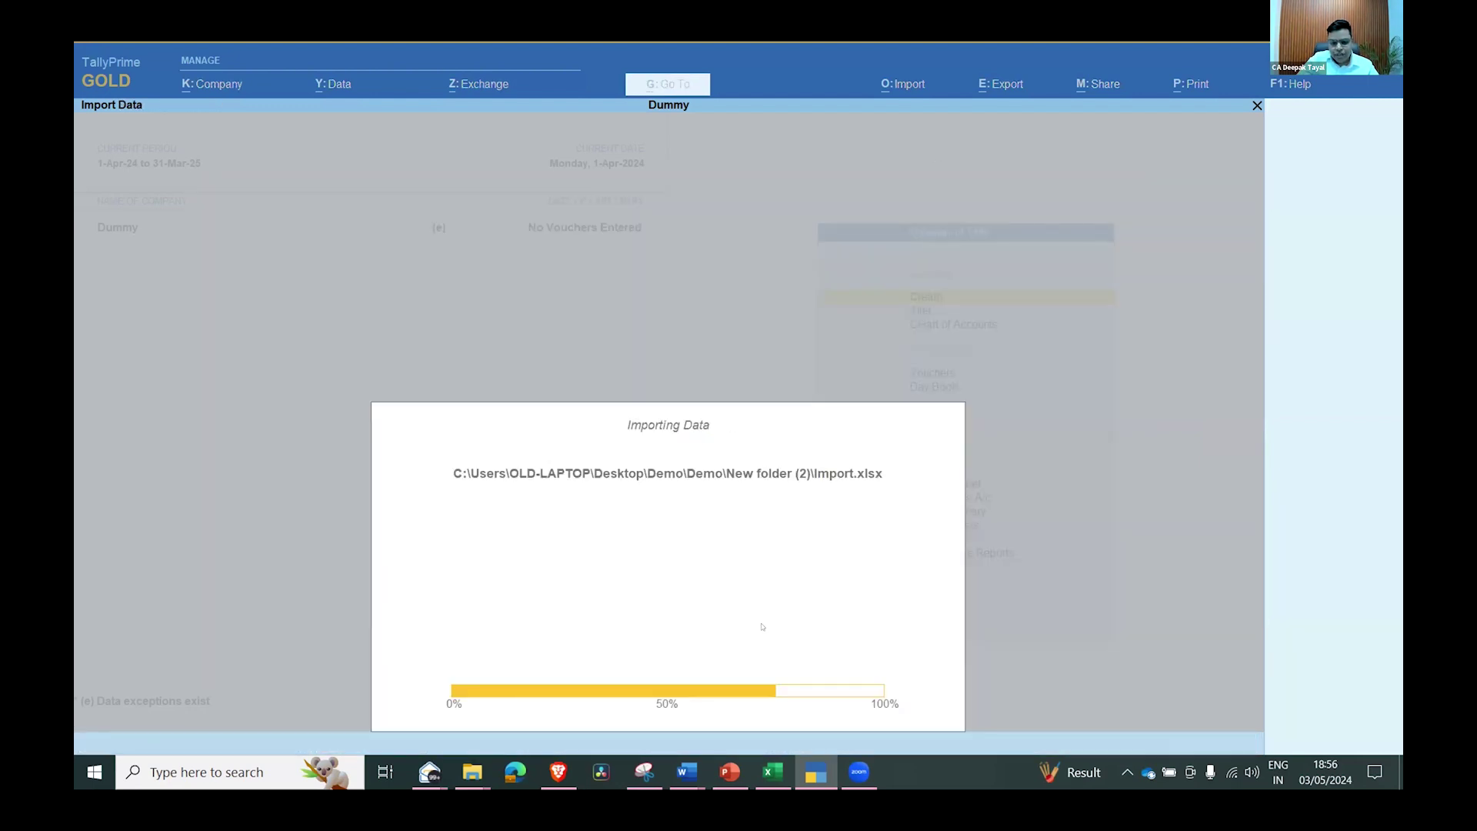
key(Return)
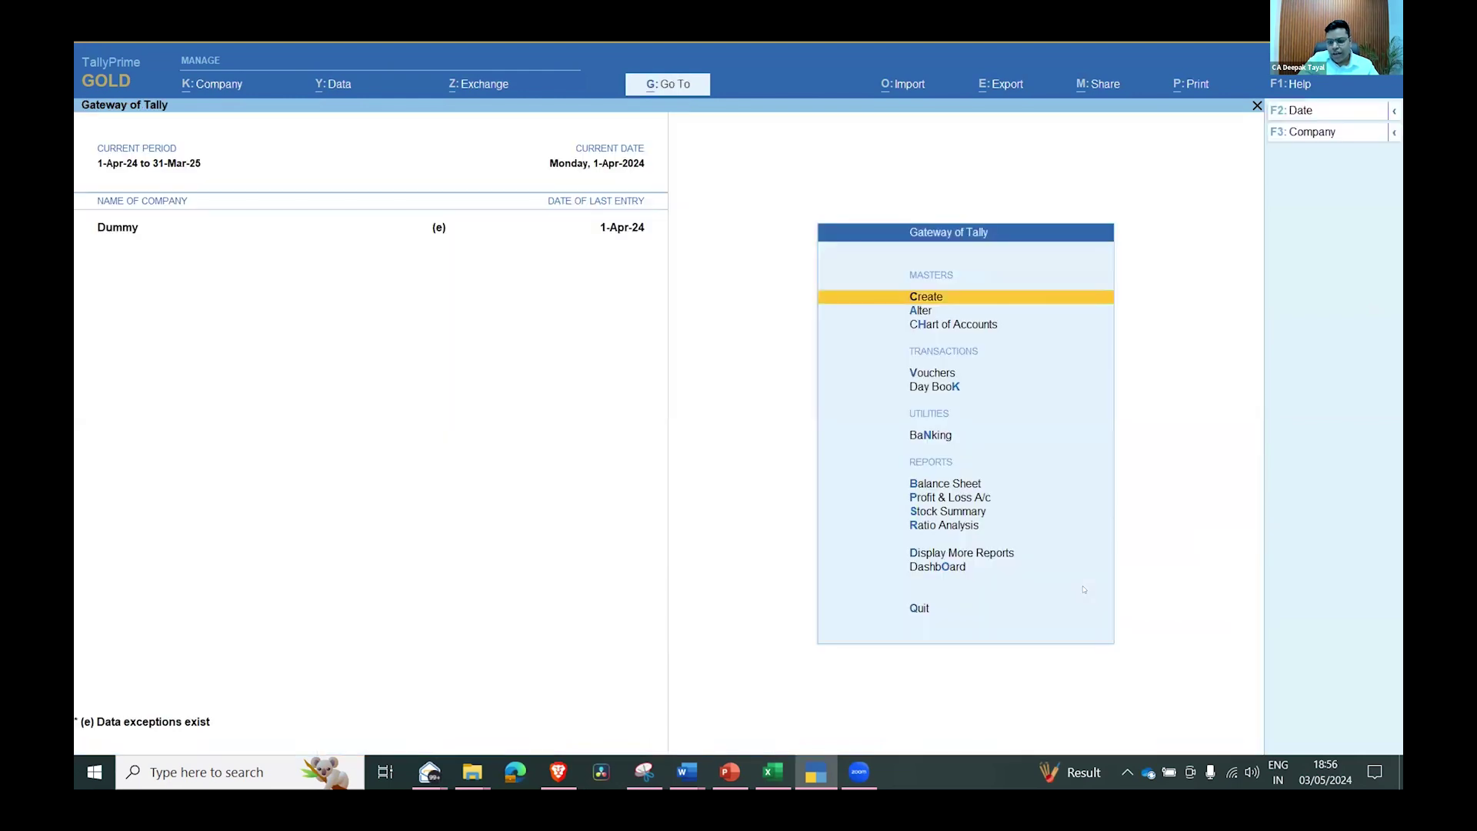
Open the Day Book and inspect imported sales voucher DS/23-24/1502
key(d)
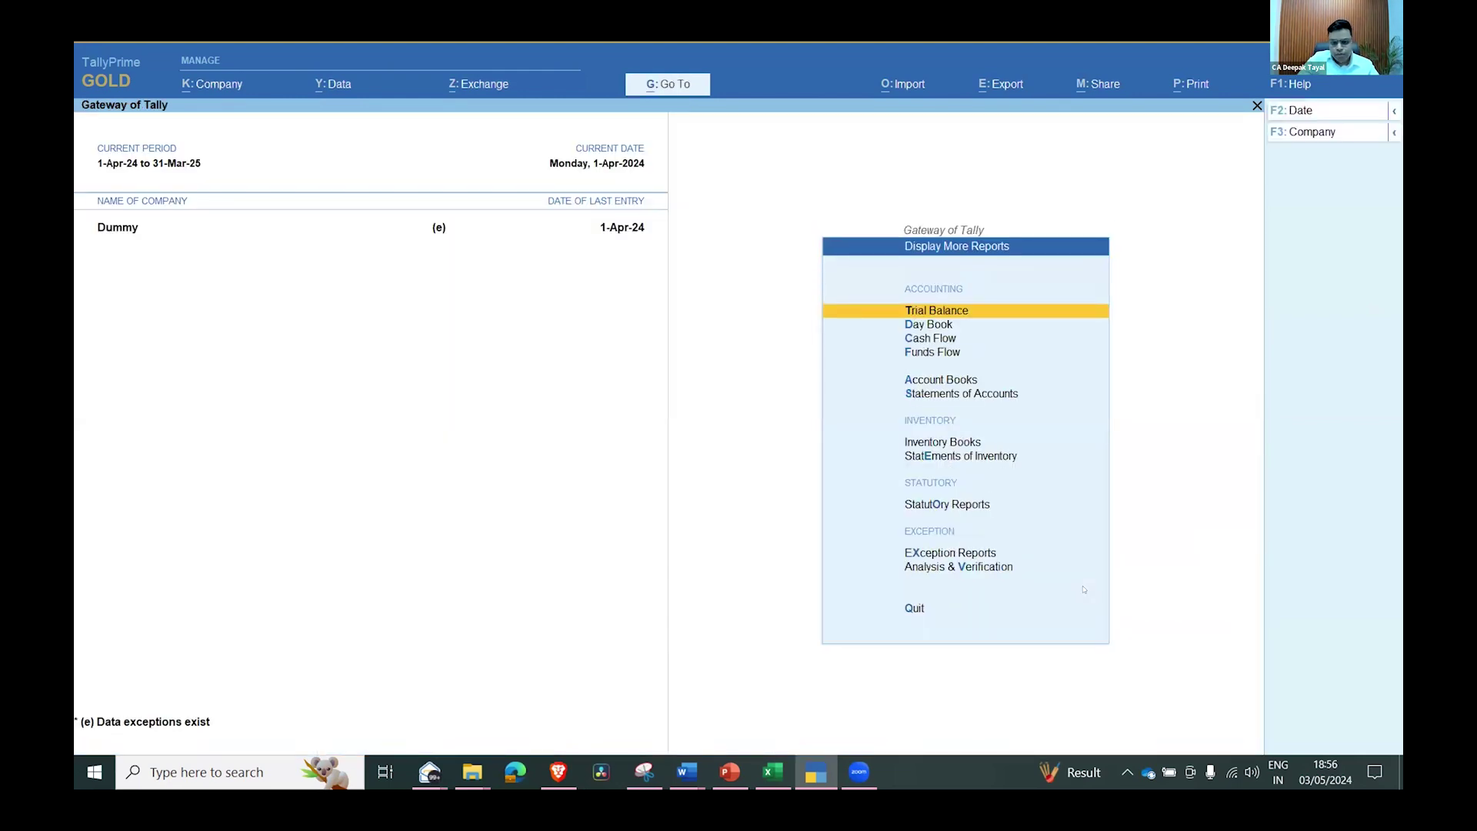
key(d)
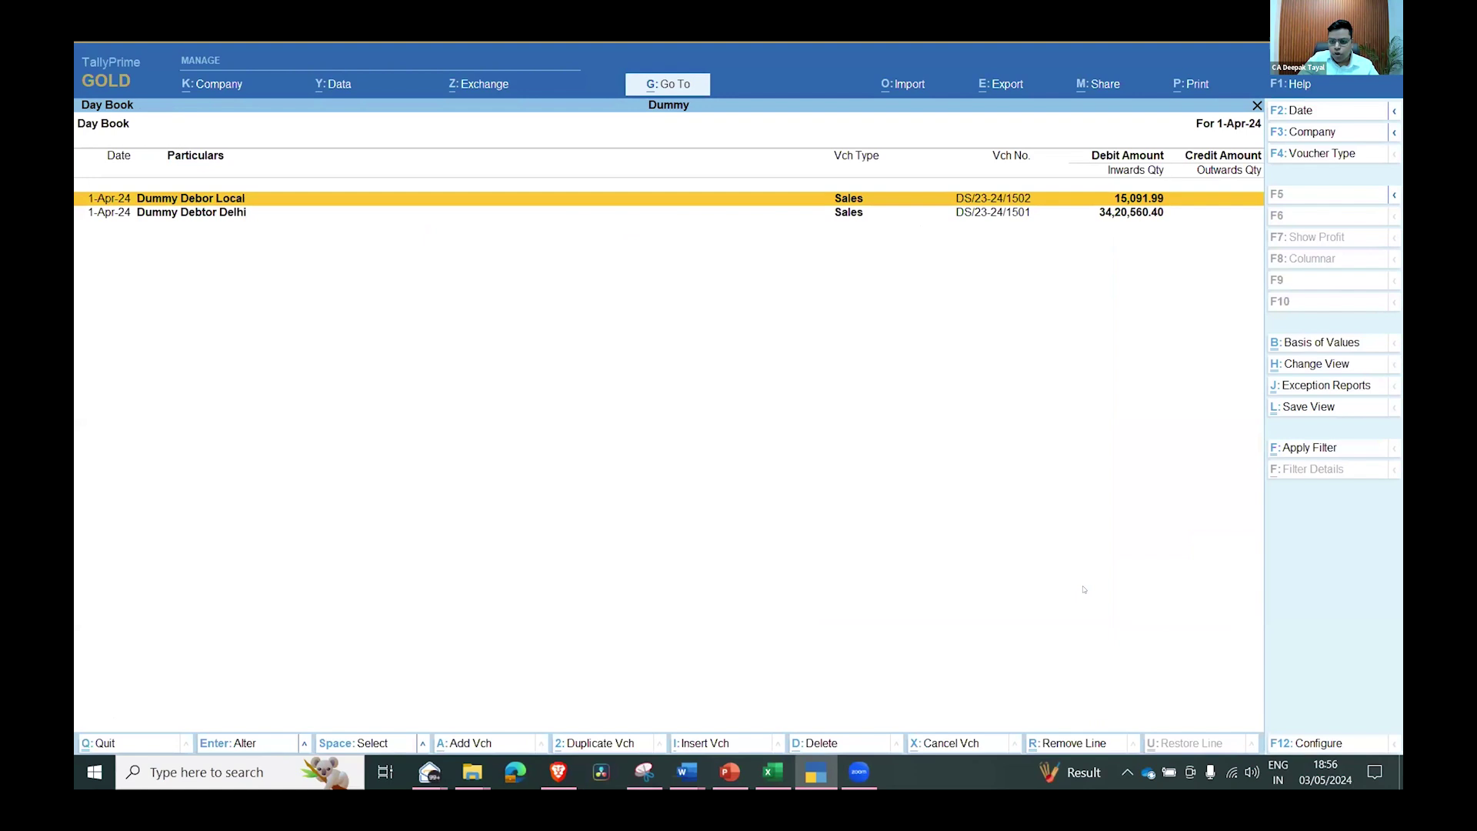
key(alt+Tab)
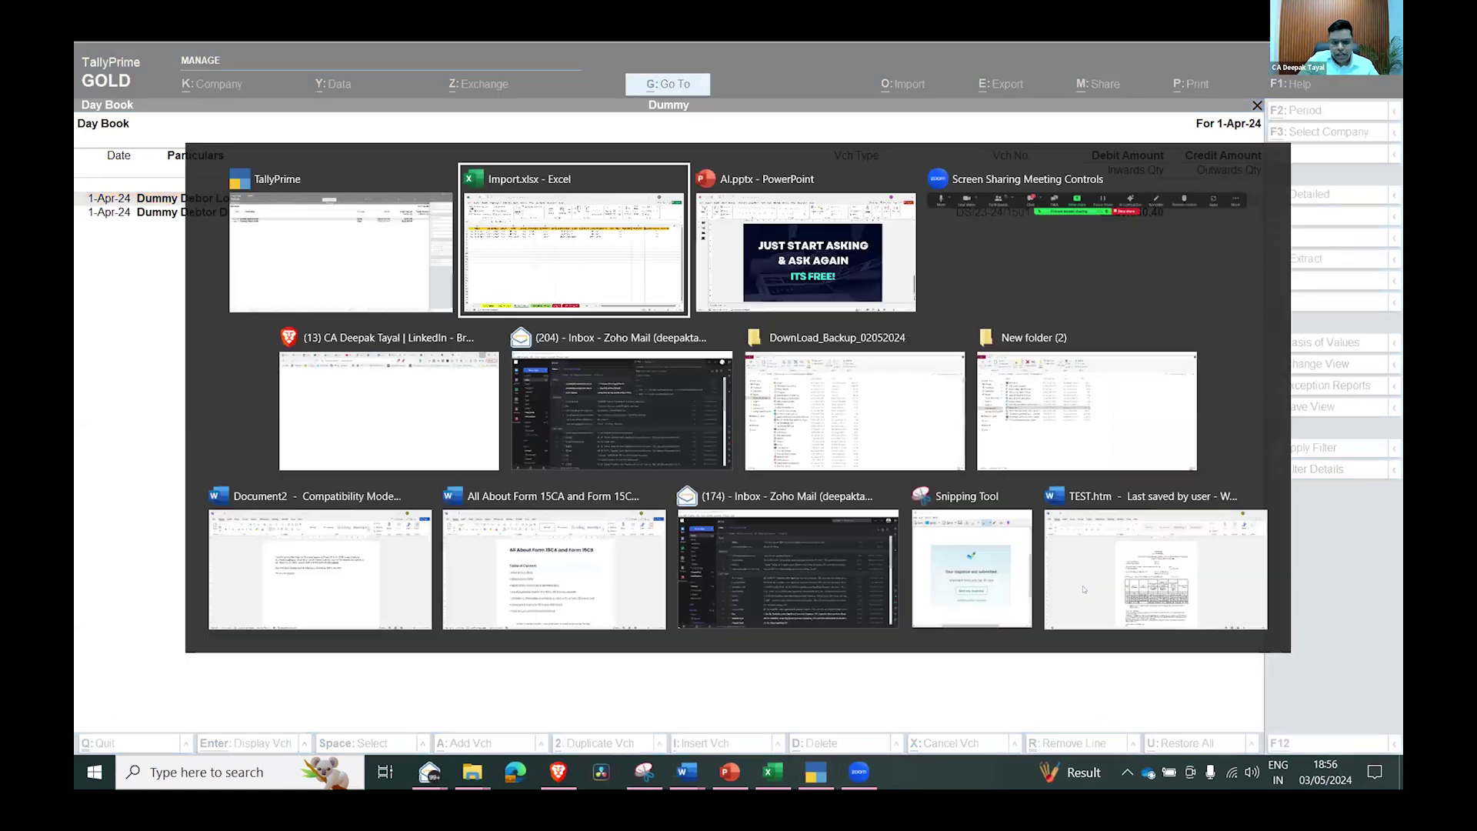
key(Escape)
key(Return)
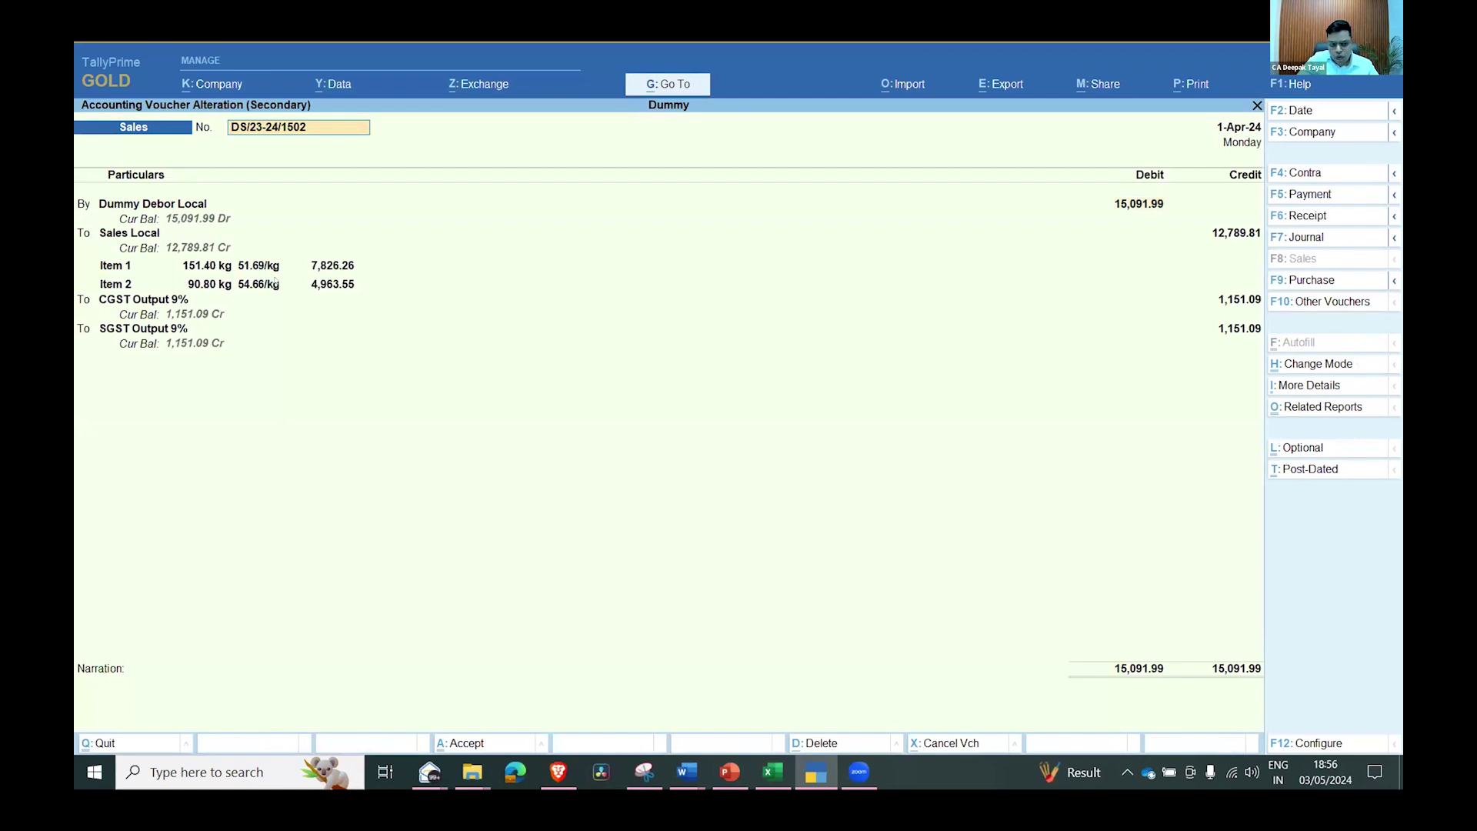
key(BackSpace)
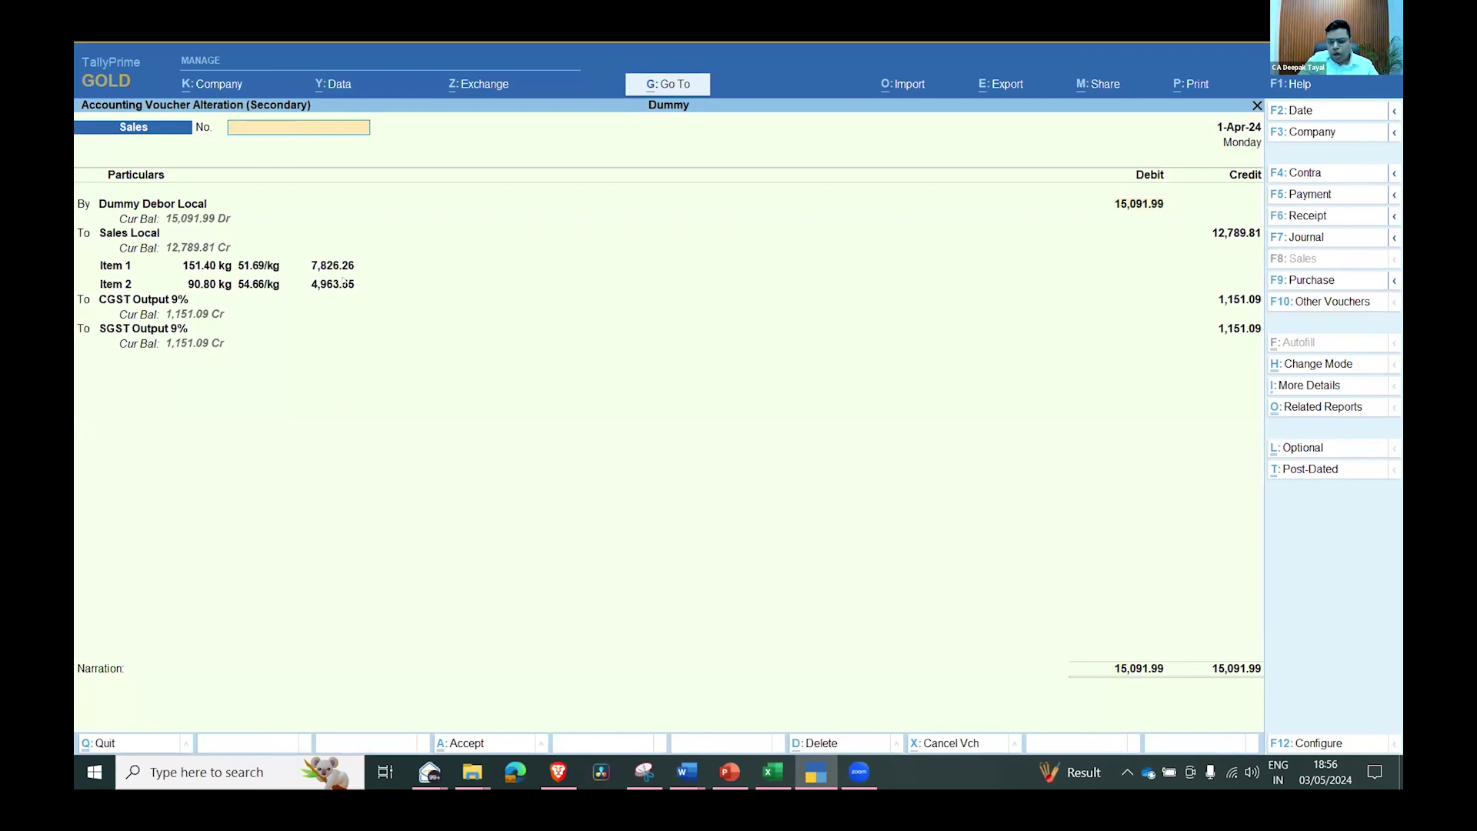
key(ctrl+a)
Review the Bank Voucher and Sales Voucher sheets, including the New Debtor Inter entry and customer name
key(alt+Tab)
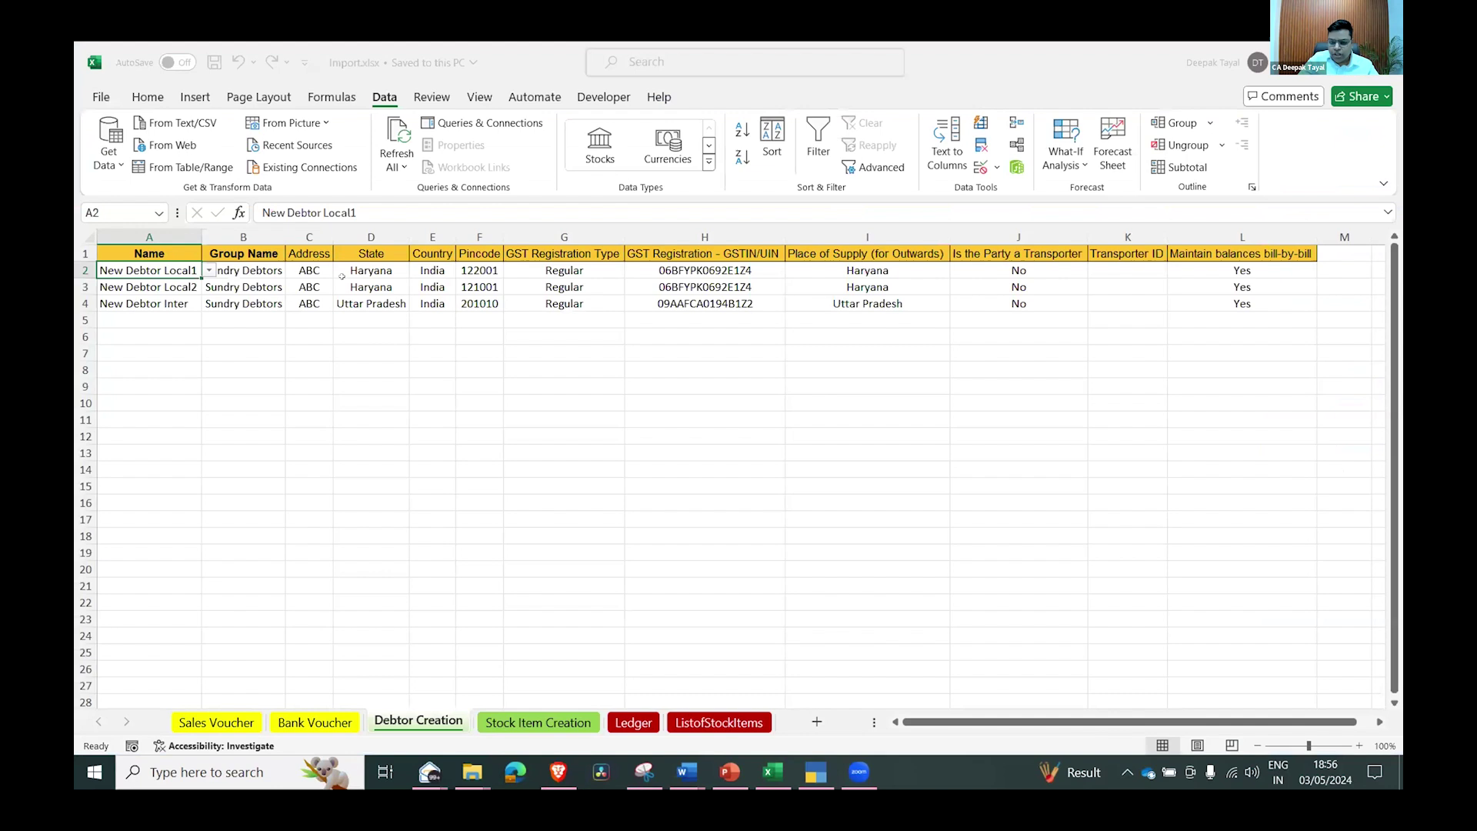
click(469, 401)
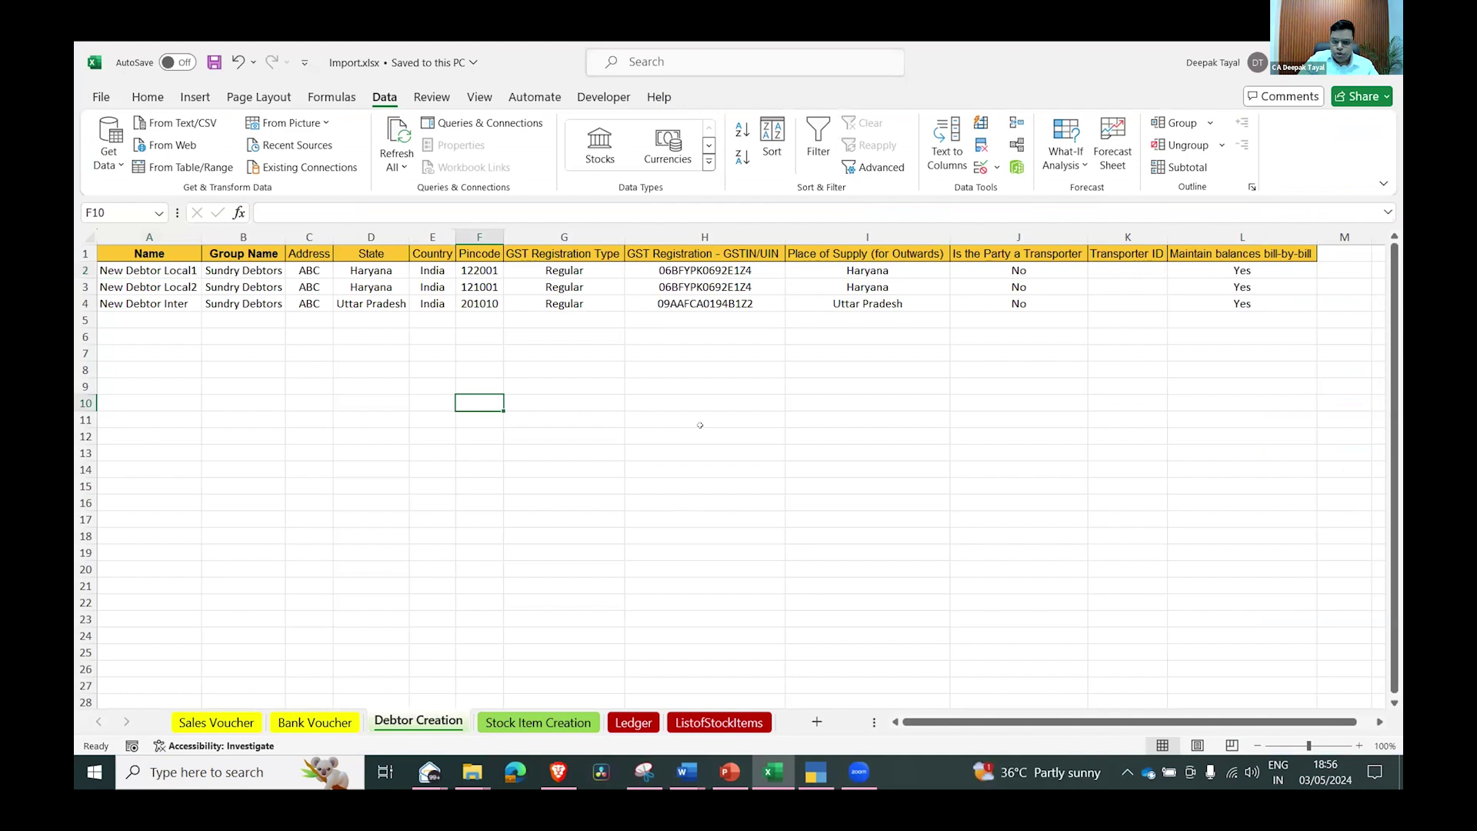
key(Right)
key(Right)
key(Up)
key(ctrl+Page_Up)
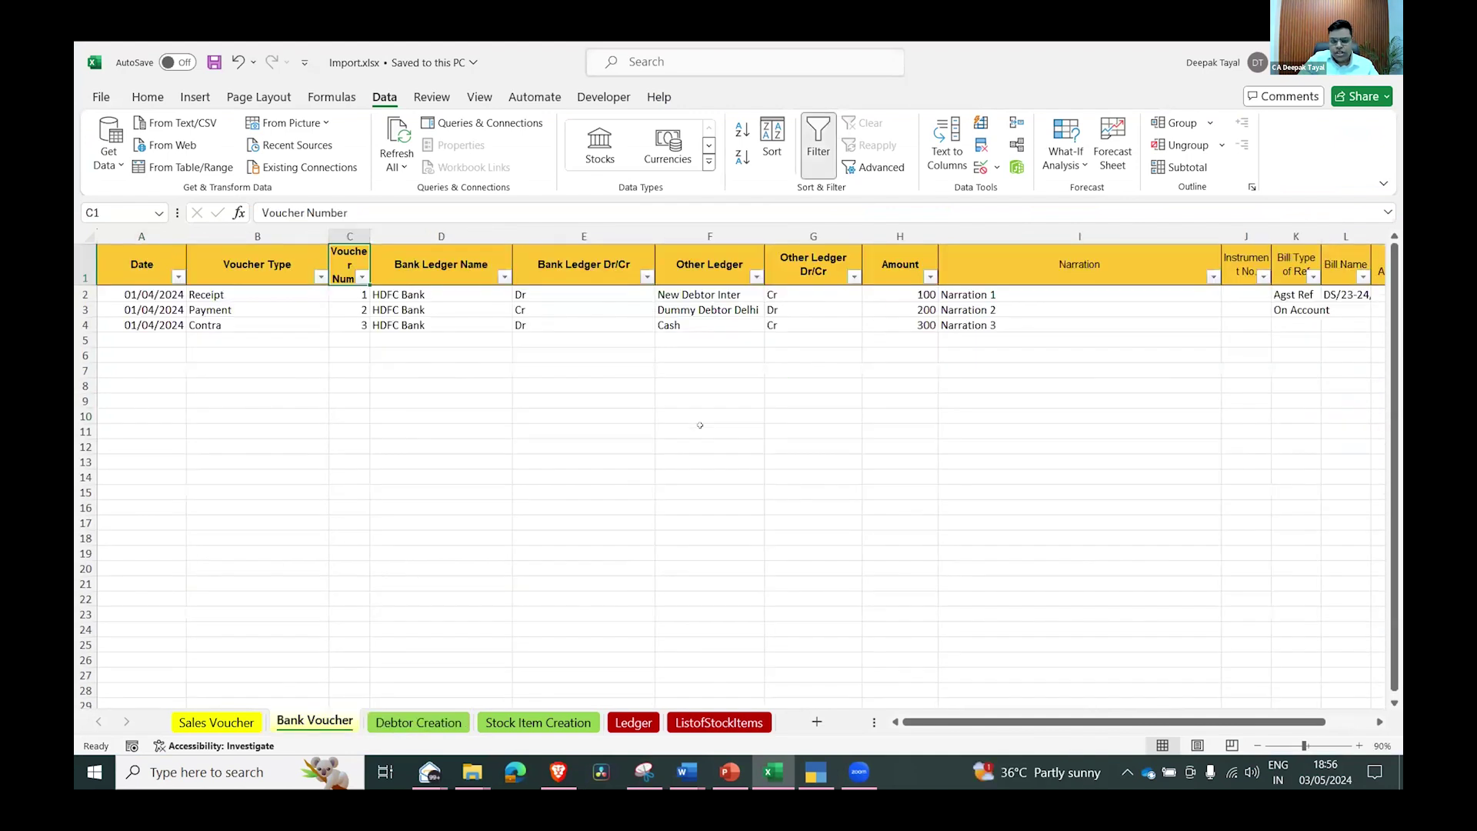
key(Down)
key(Right)
key(Right)
key(Right)
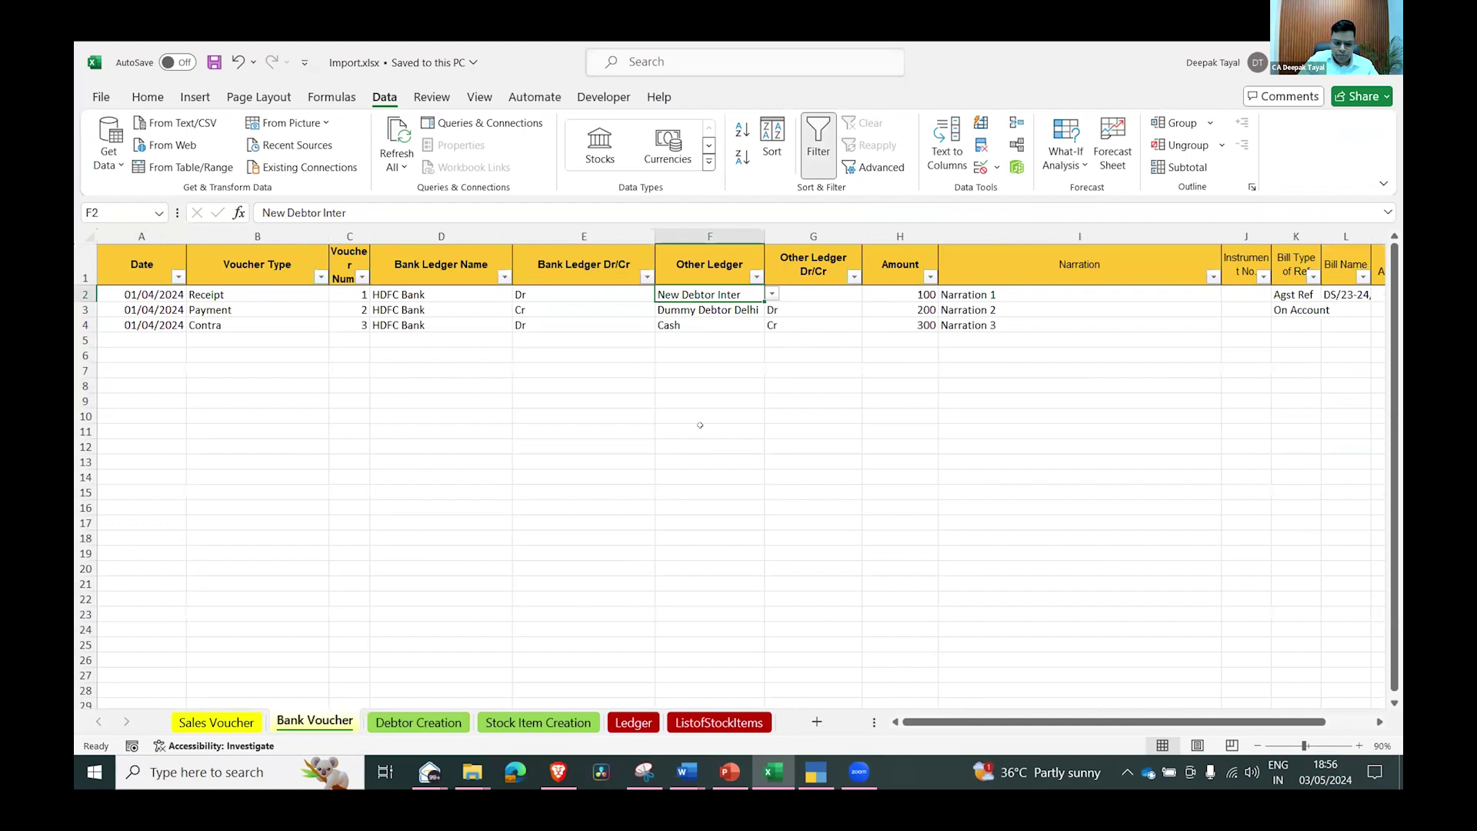
key(ctrl+Page_Up)
key(Left)
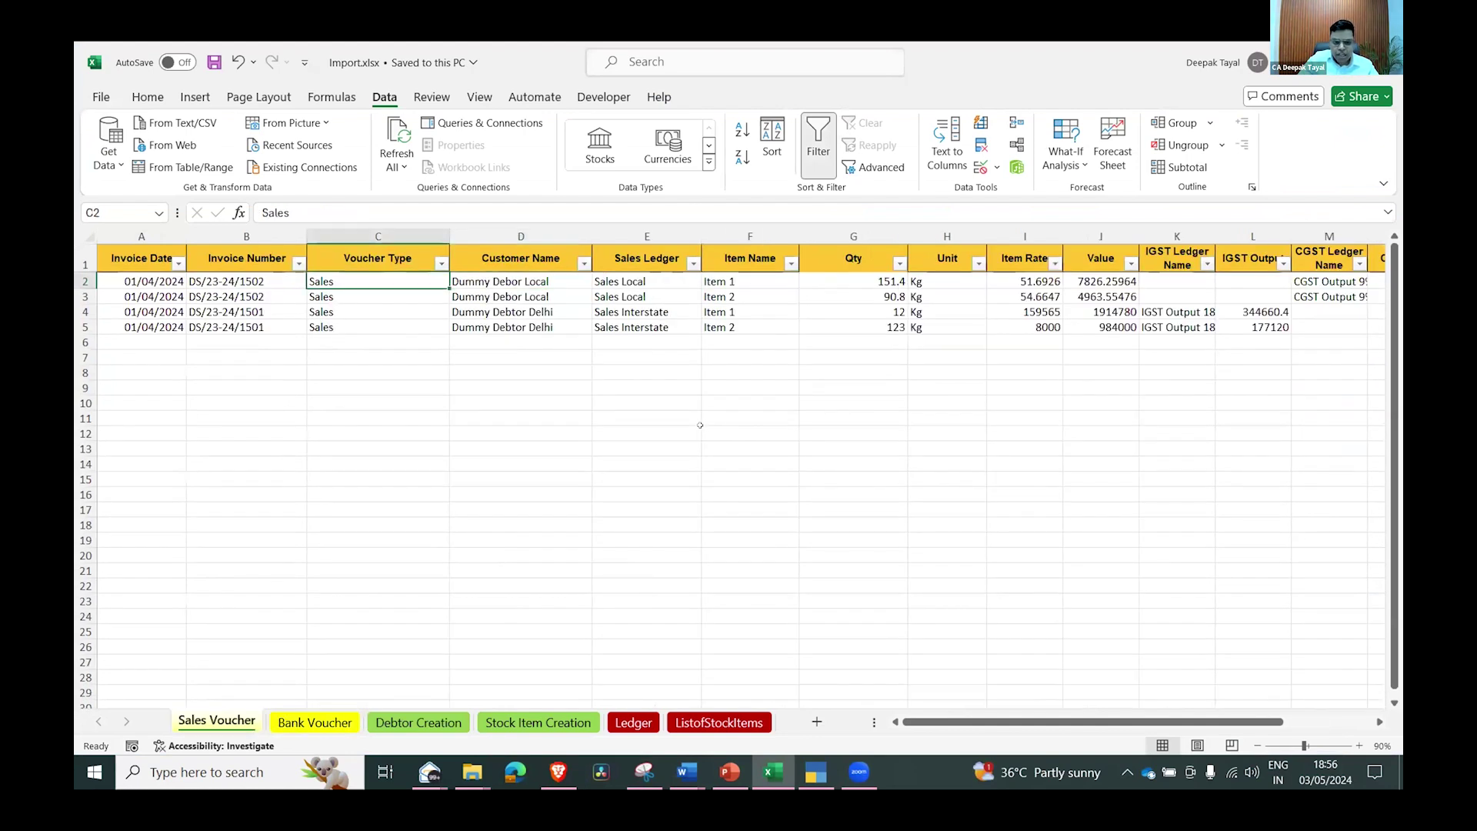
key(Right)
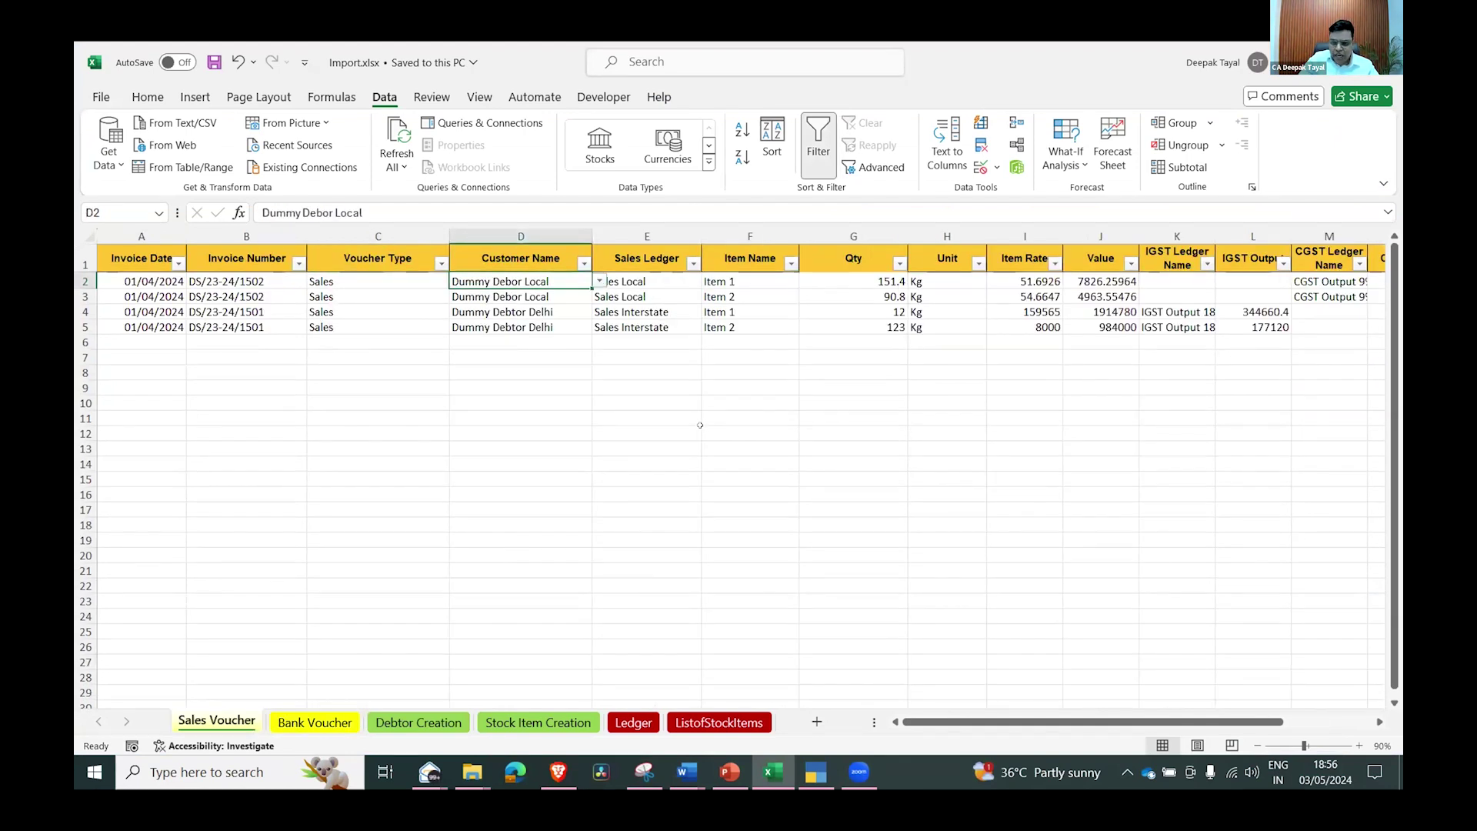
key(ctrl+Page_Down)
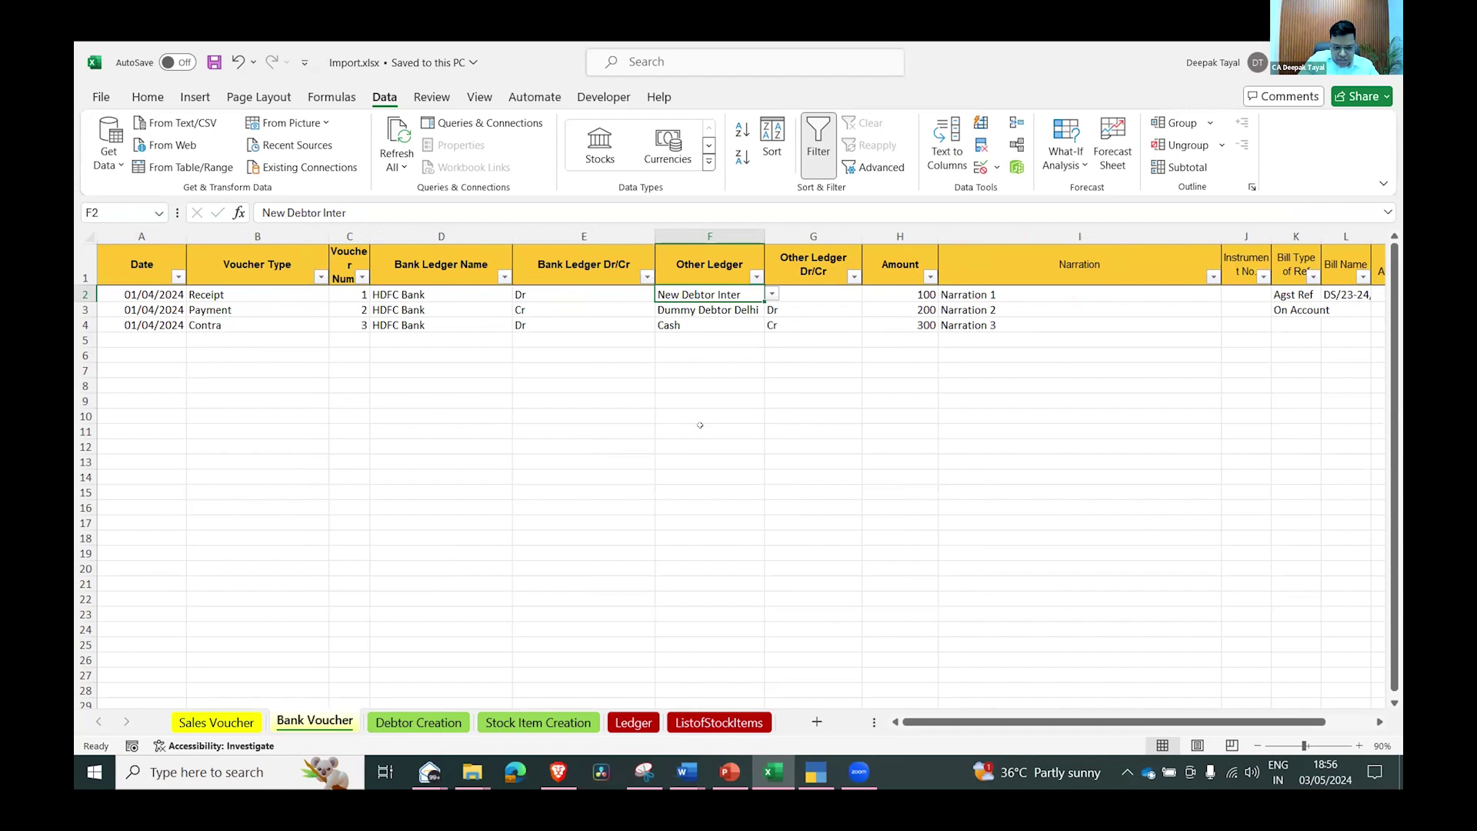
Move past Debtor Creation to the Ledger sheet and check its names, including New Debtor Local 3
key(ctrl+Page_Down)
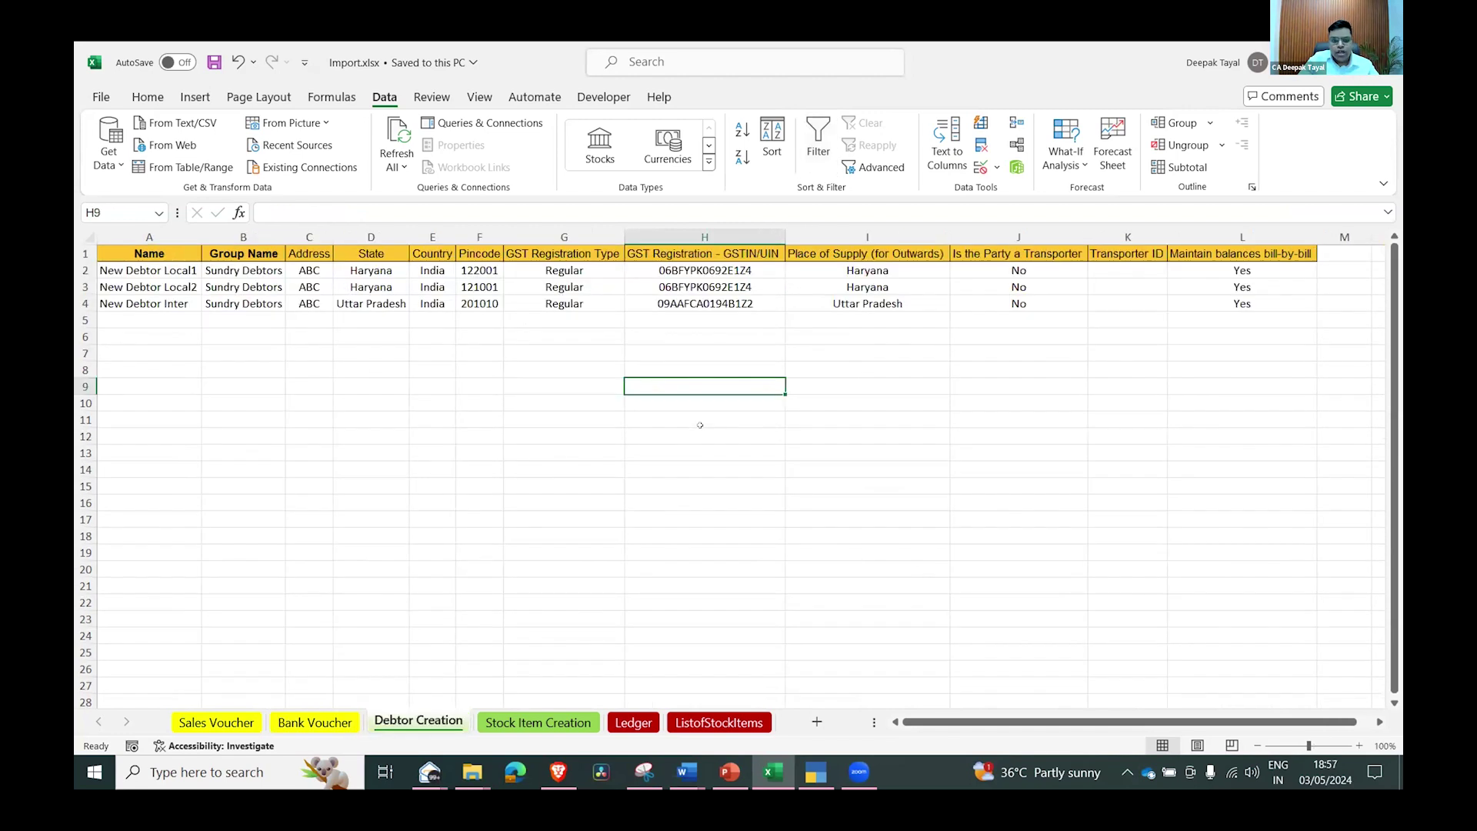
key(ctrl+Page_Down)
key(ctrl+Page_Down)
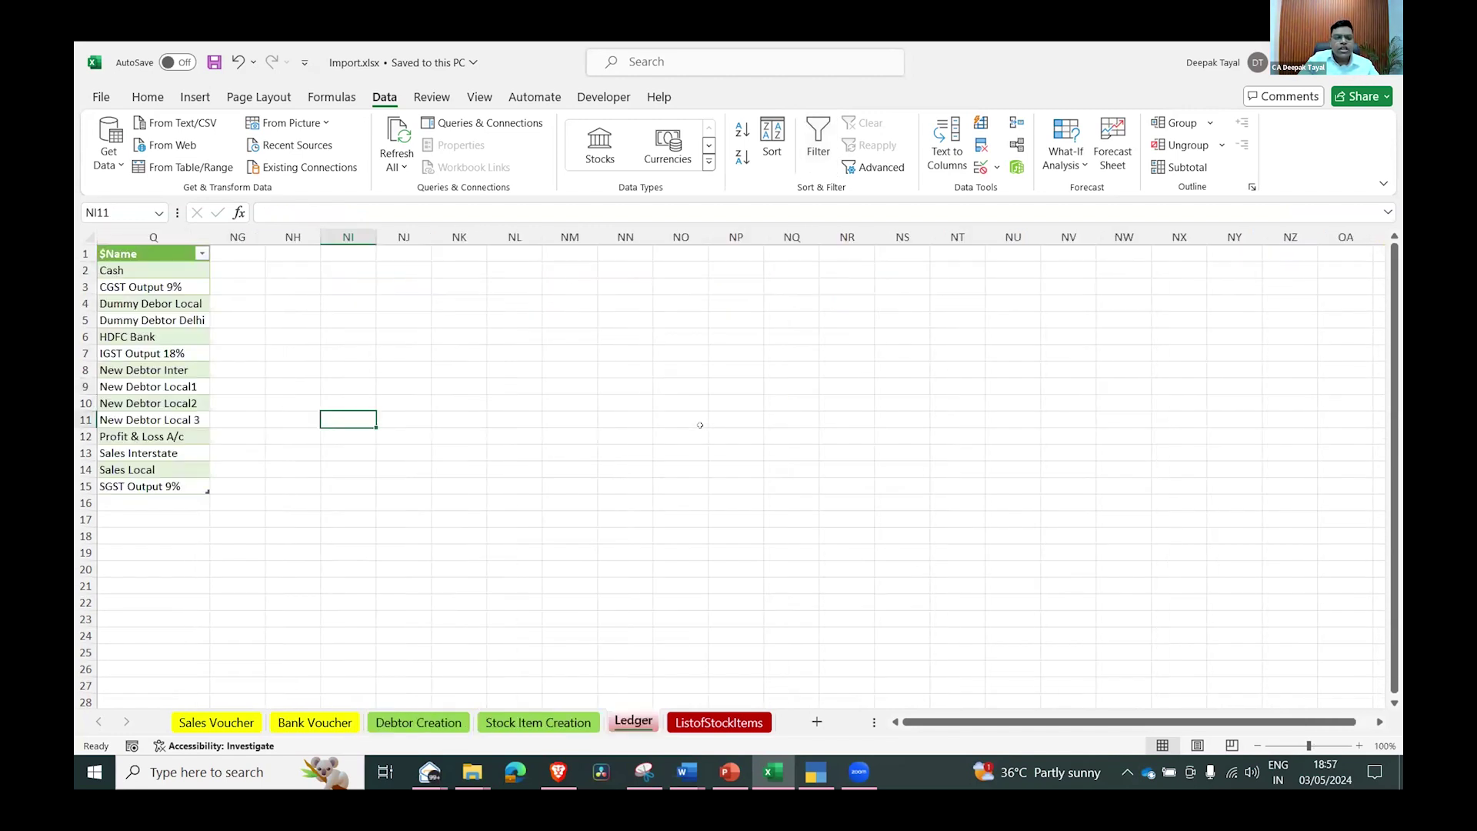
key(ctrl+Left)
key(ctrl+Up)
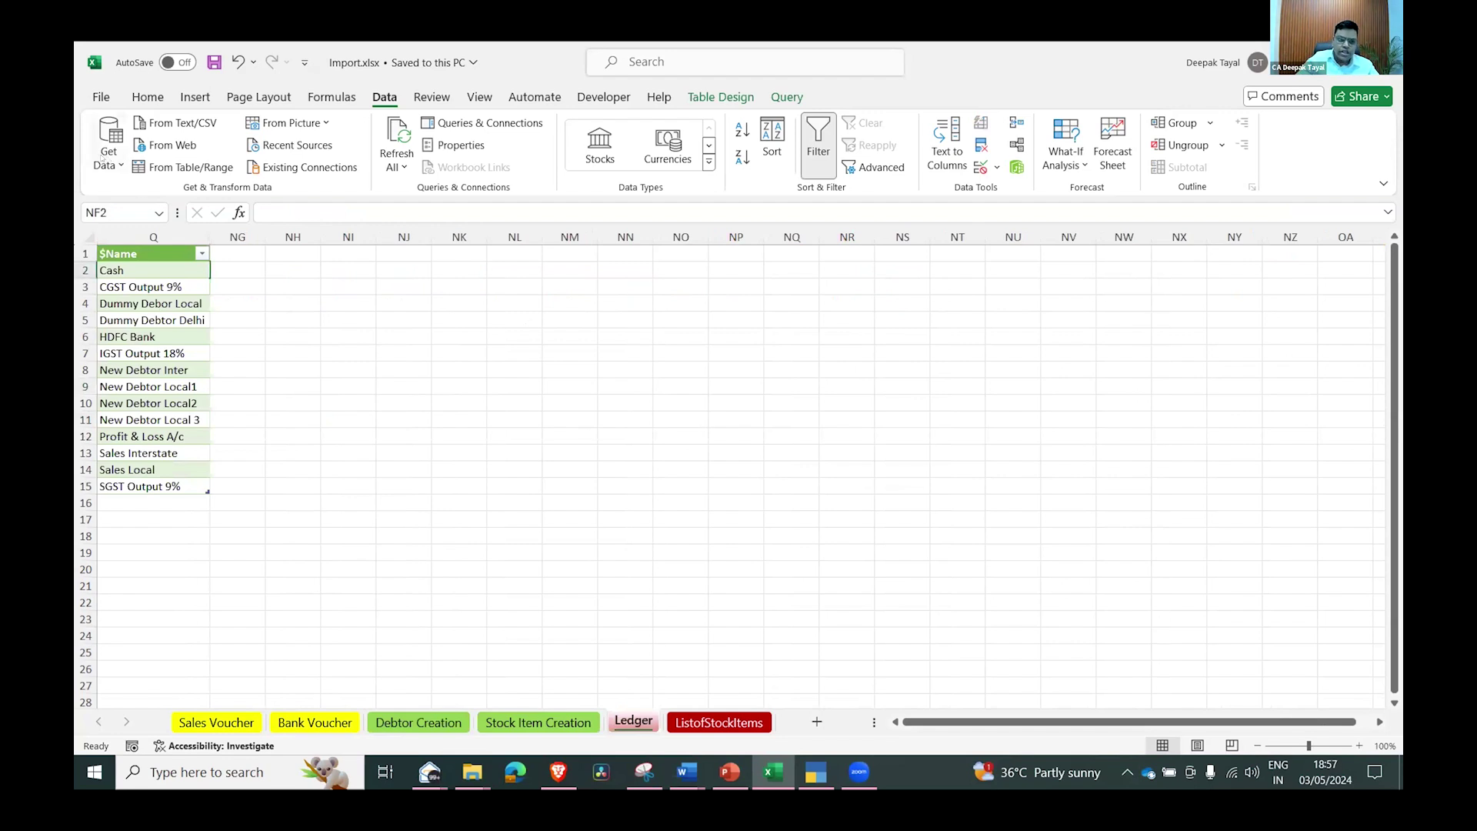
Start a From ODBC connection and choose TallyODBC64_9000 as the DSN
click(103, 157)
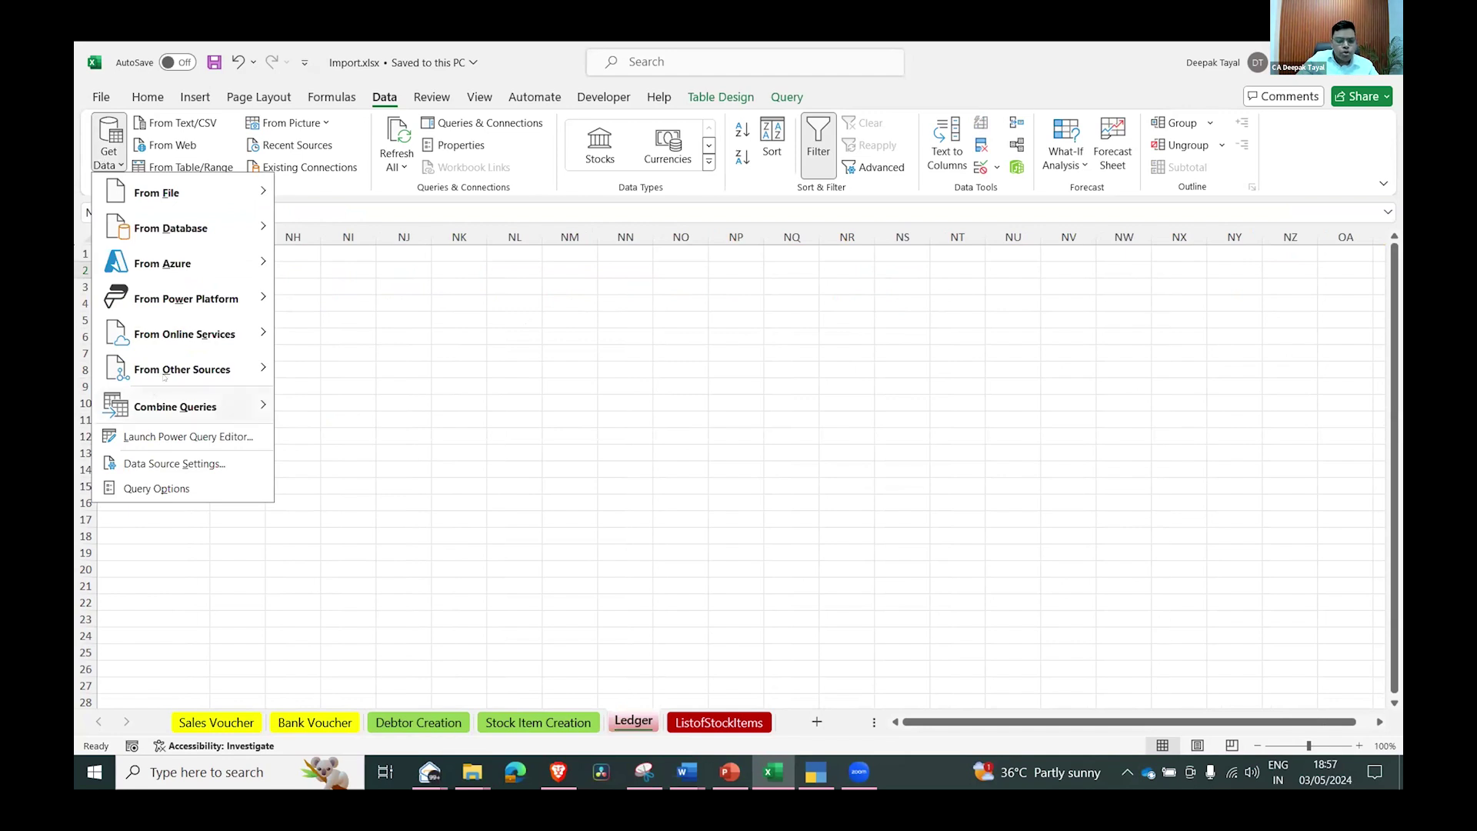
mouse_move(164, 377)
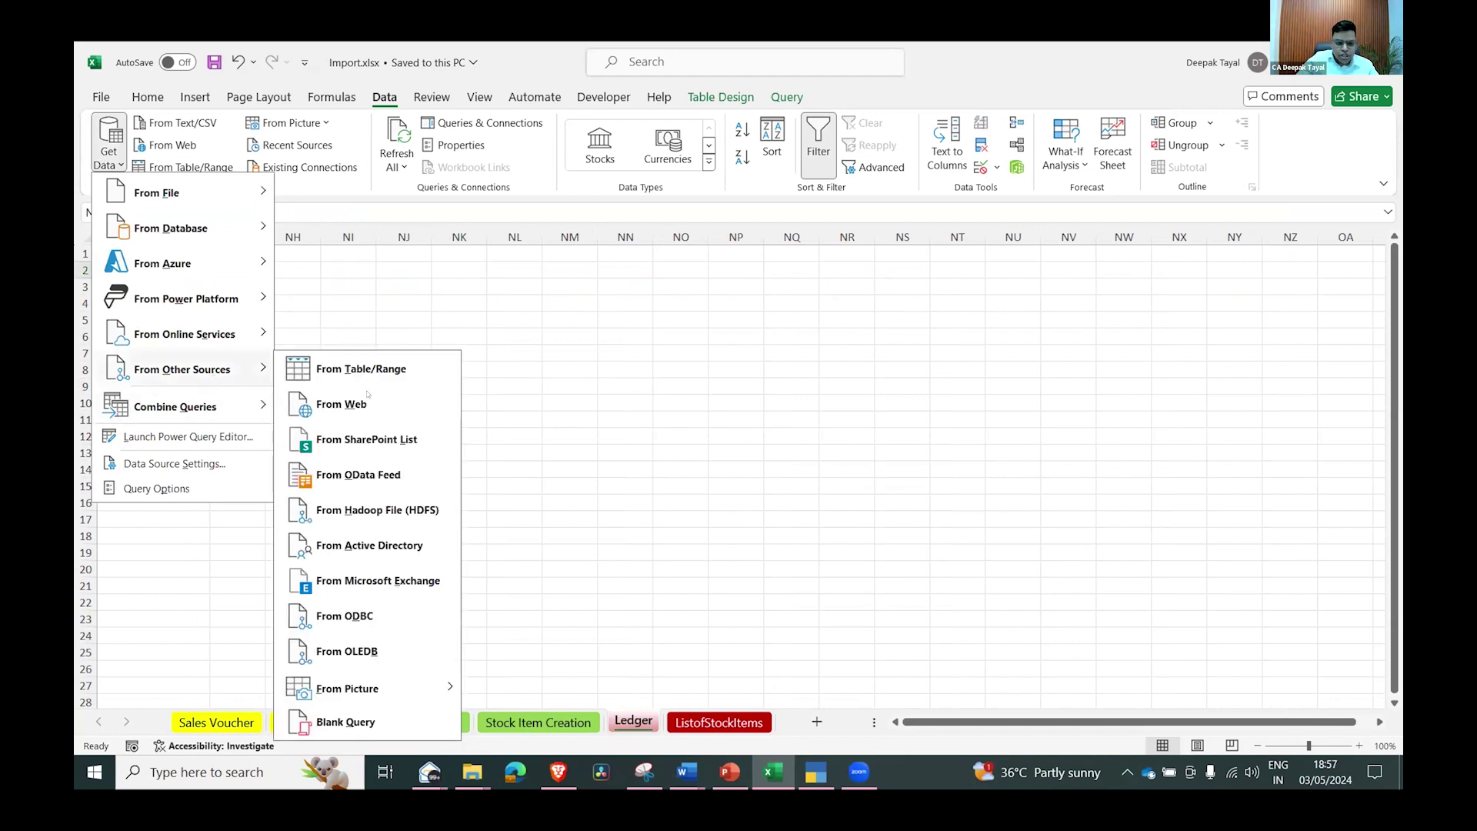
click(389, 620)
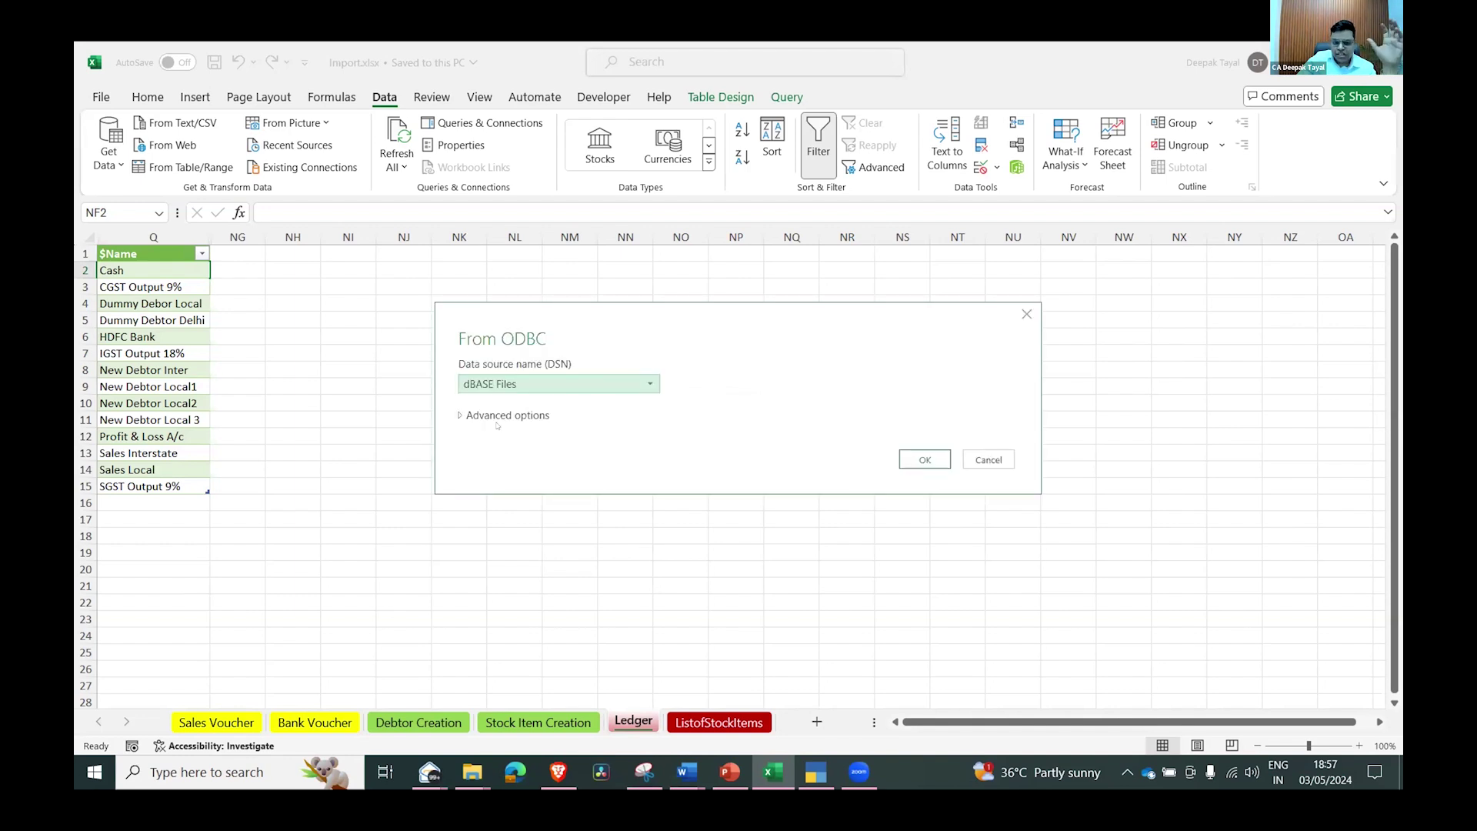
click(511, 381)
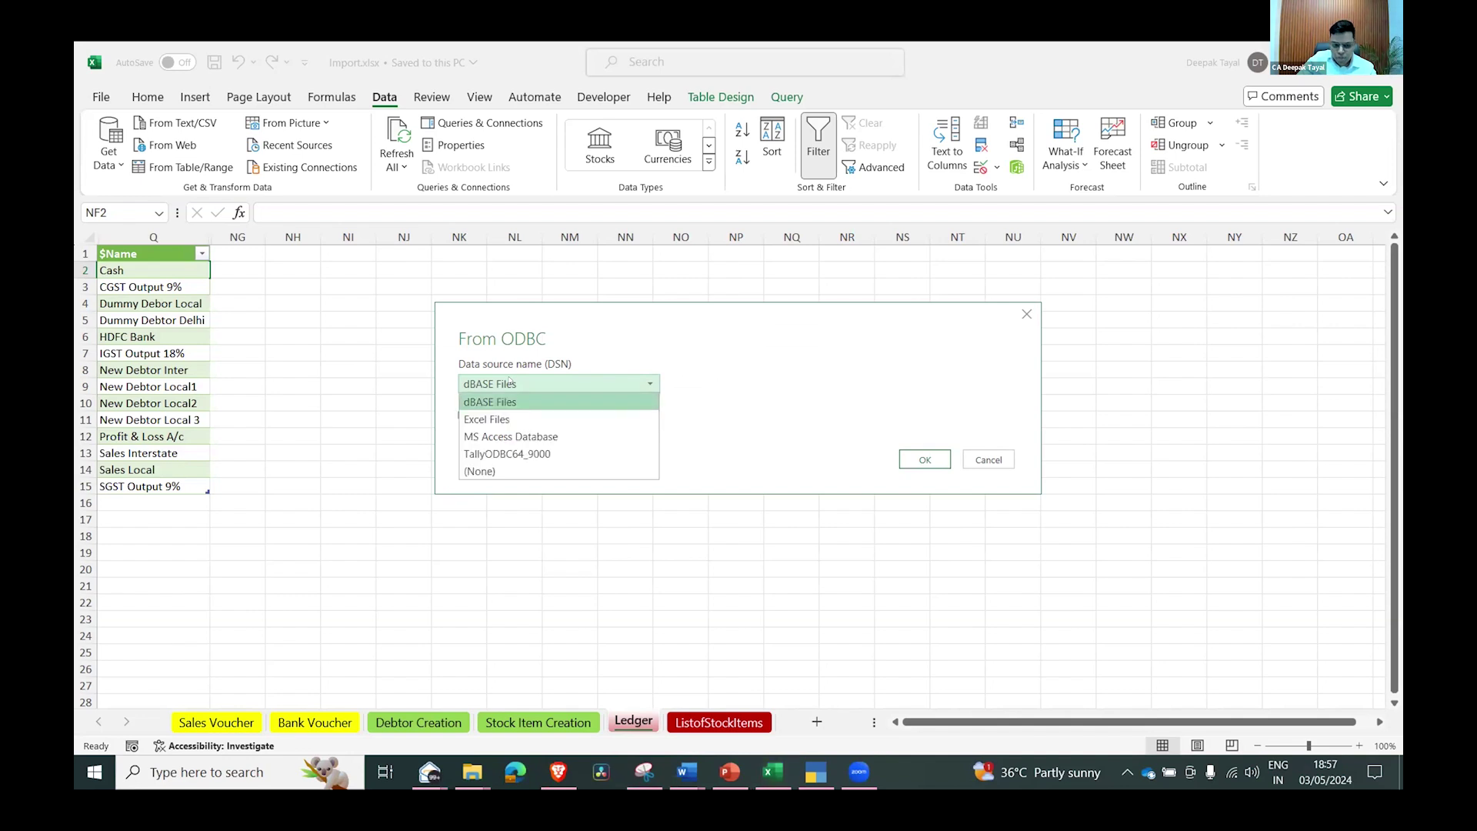
click(510, 455)
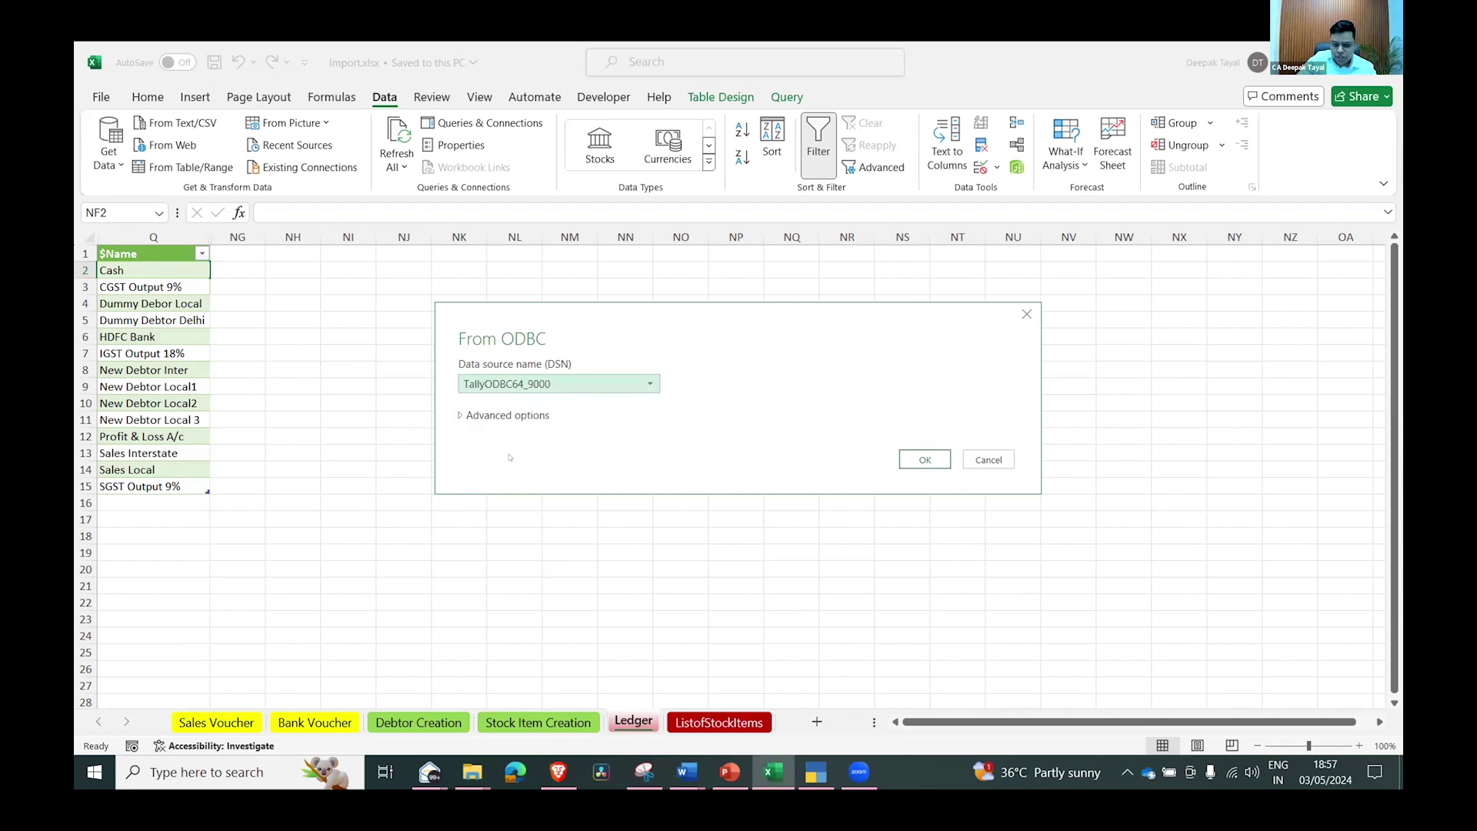
click(919, 465)
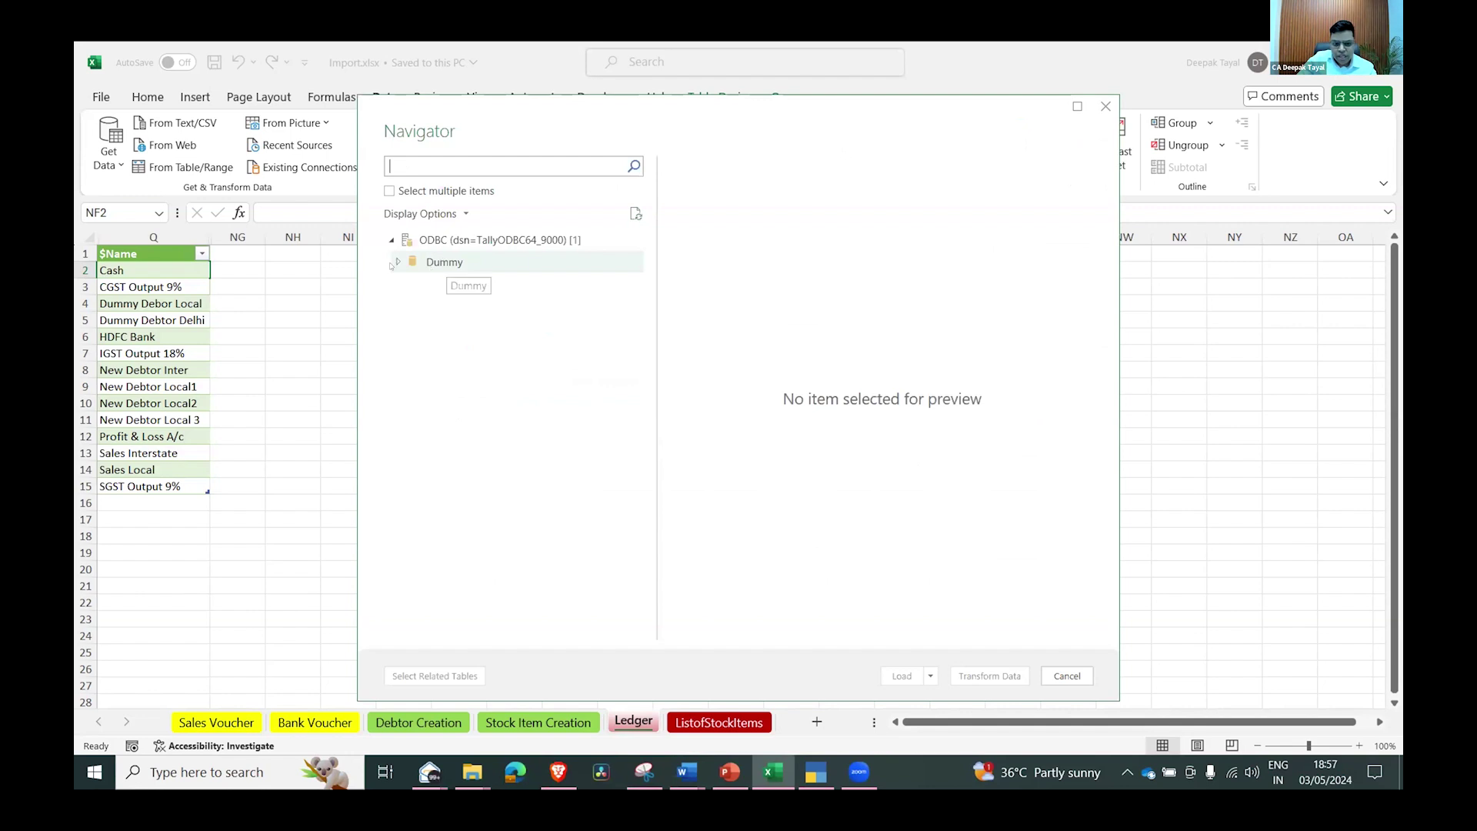
In the Navigator, expand Dummy > TallyUser, search 'ledger' and load the Ledger table
click(819, 766)
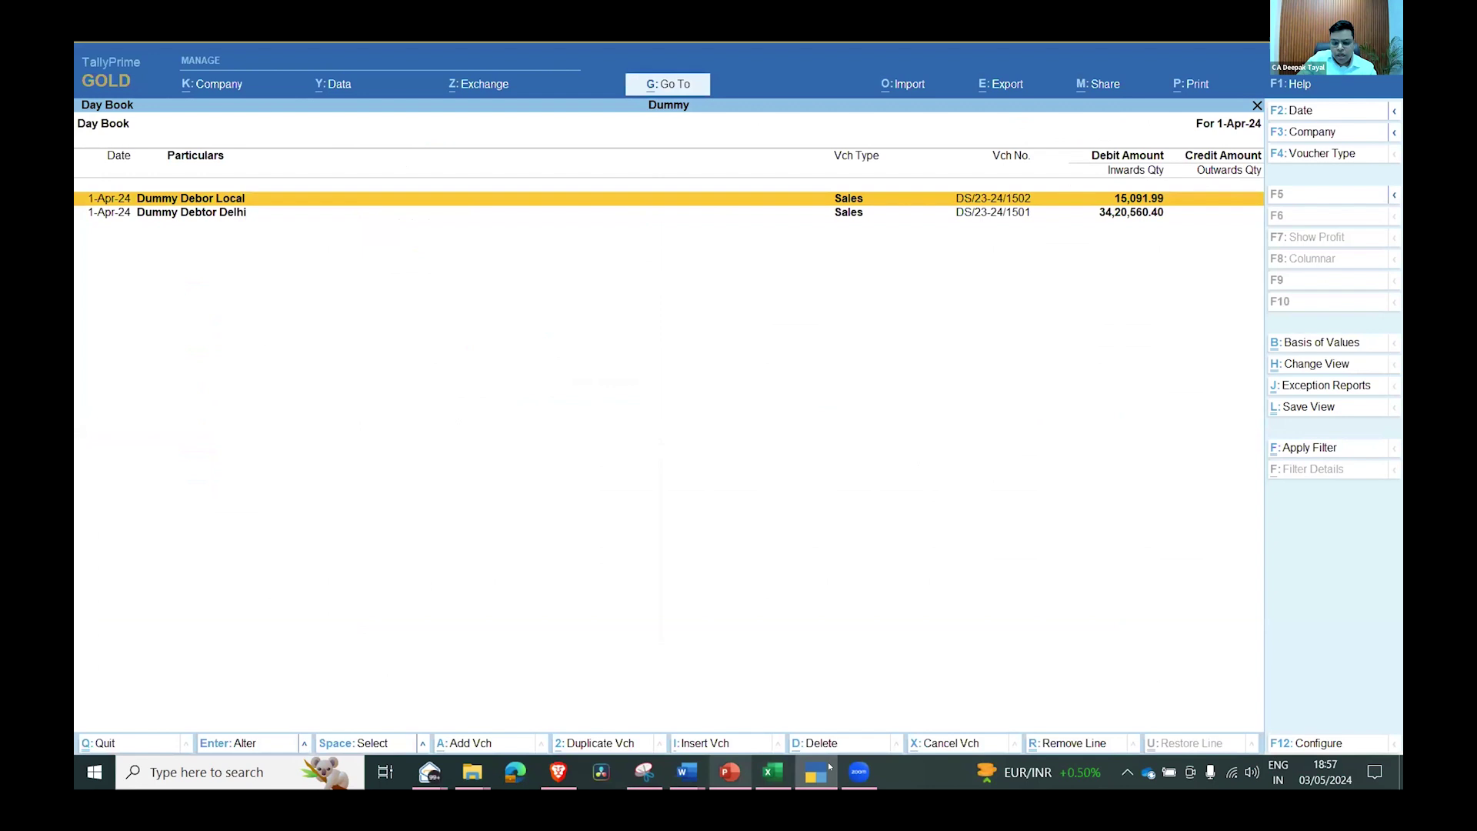
click(825, 763)
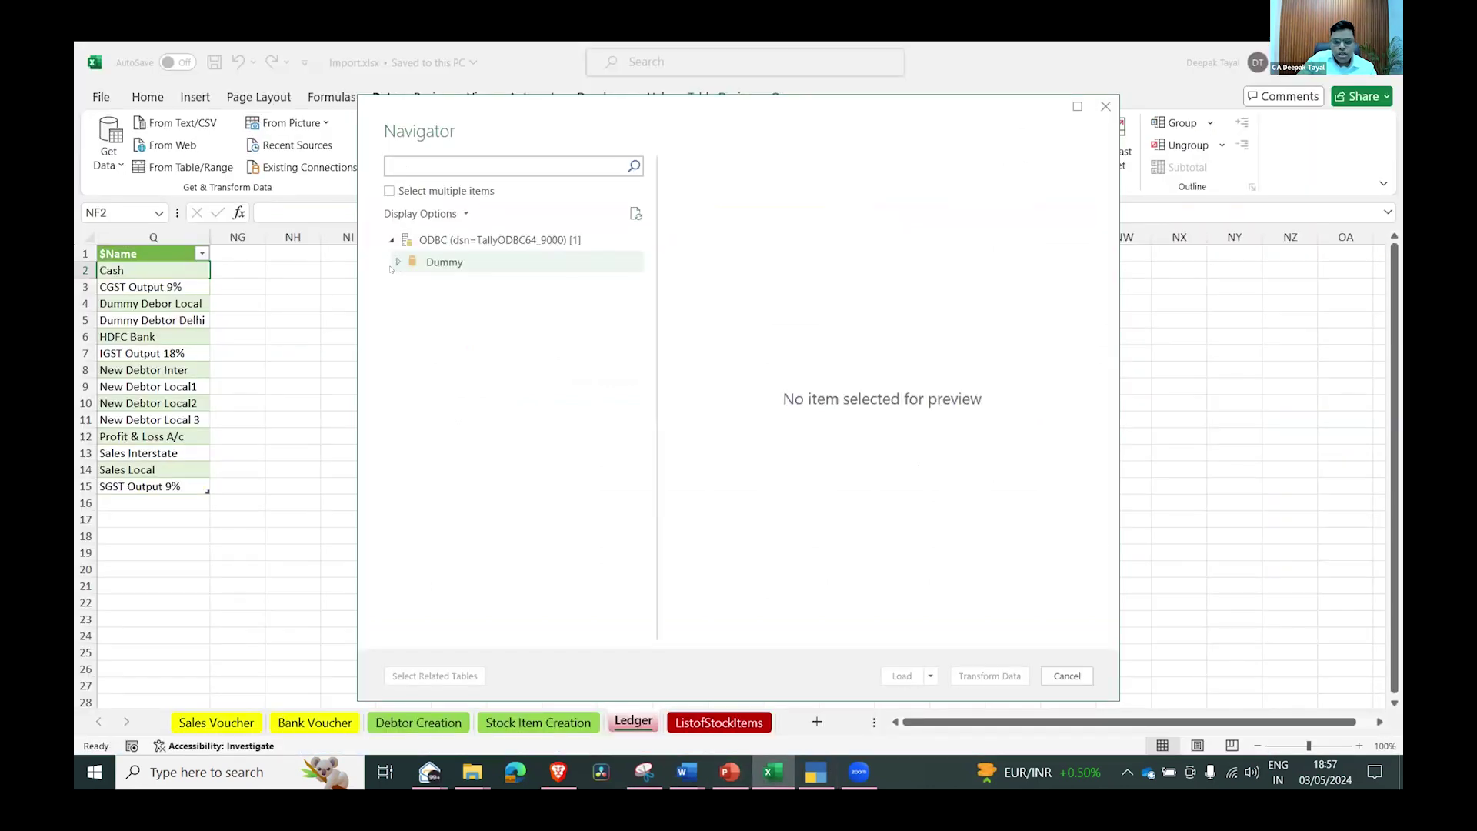
click(397, 262)
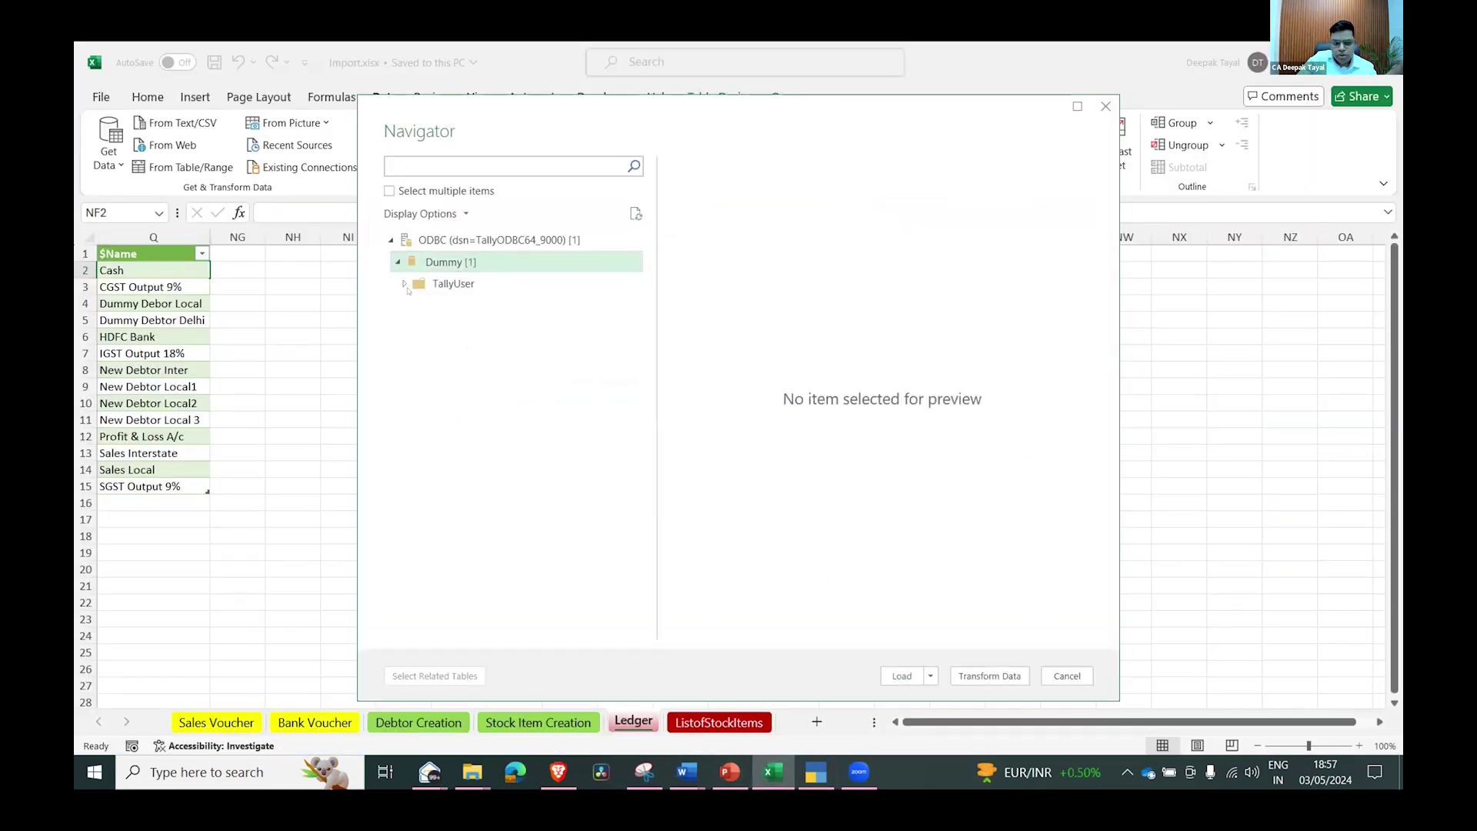
click(401, 285)
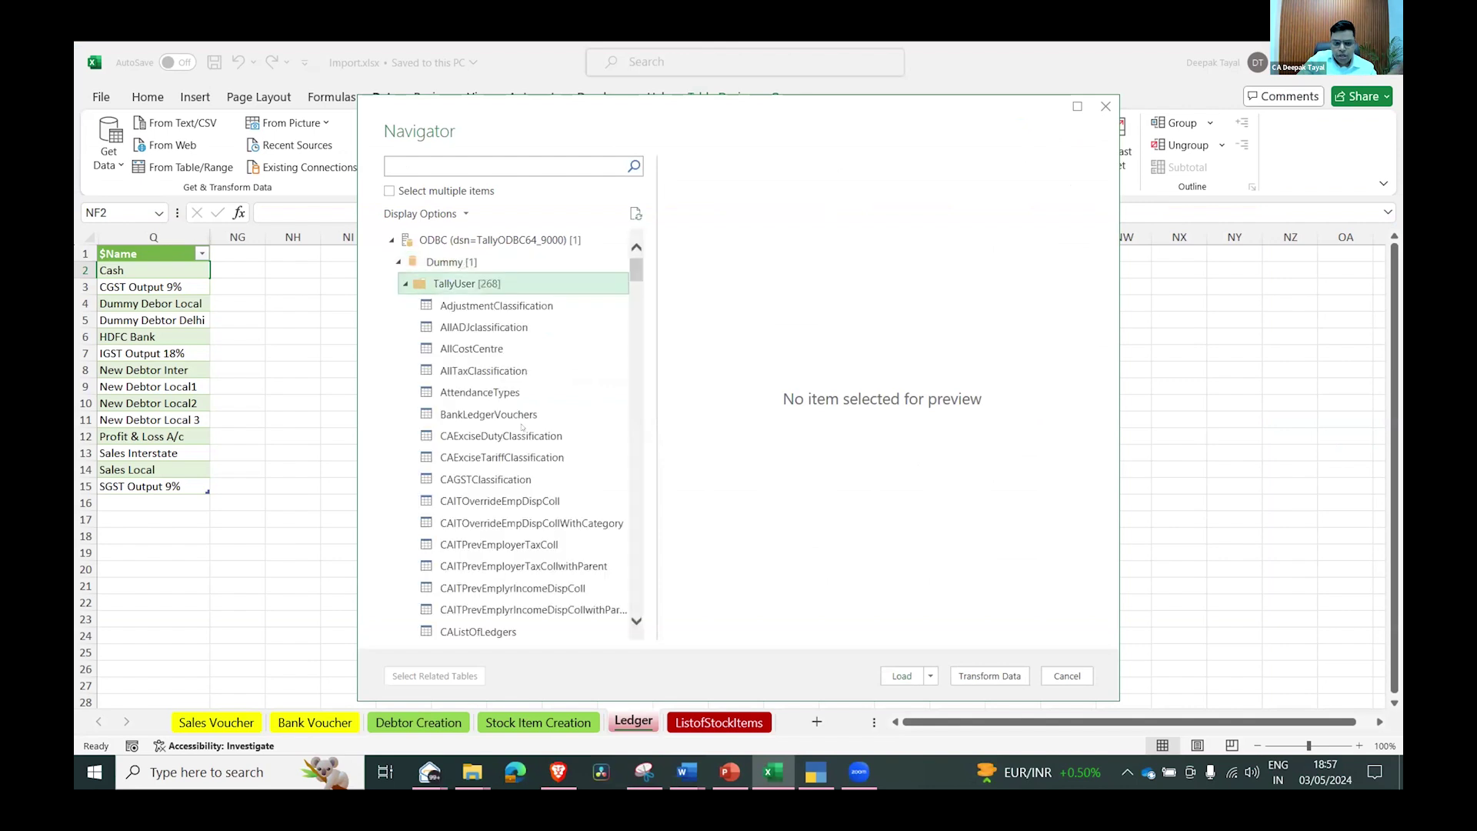
scroll(522, 433, down, 5)
scroll(521, 433, down, 3)
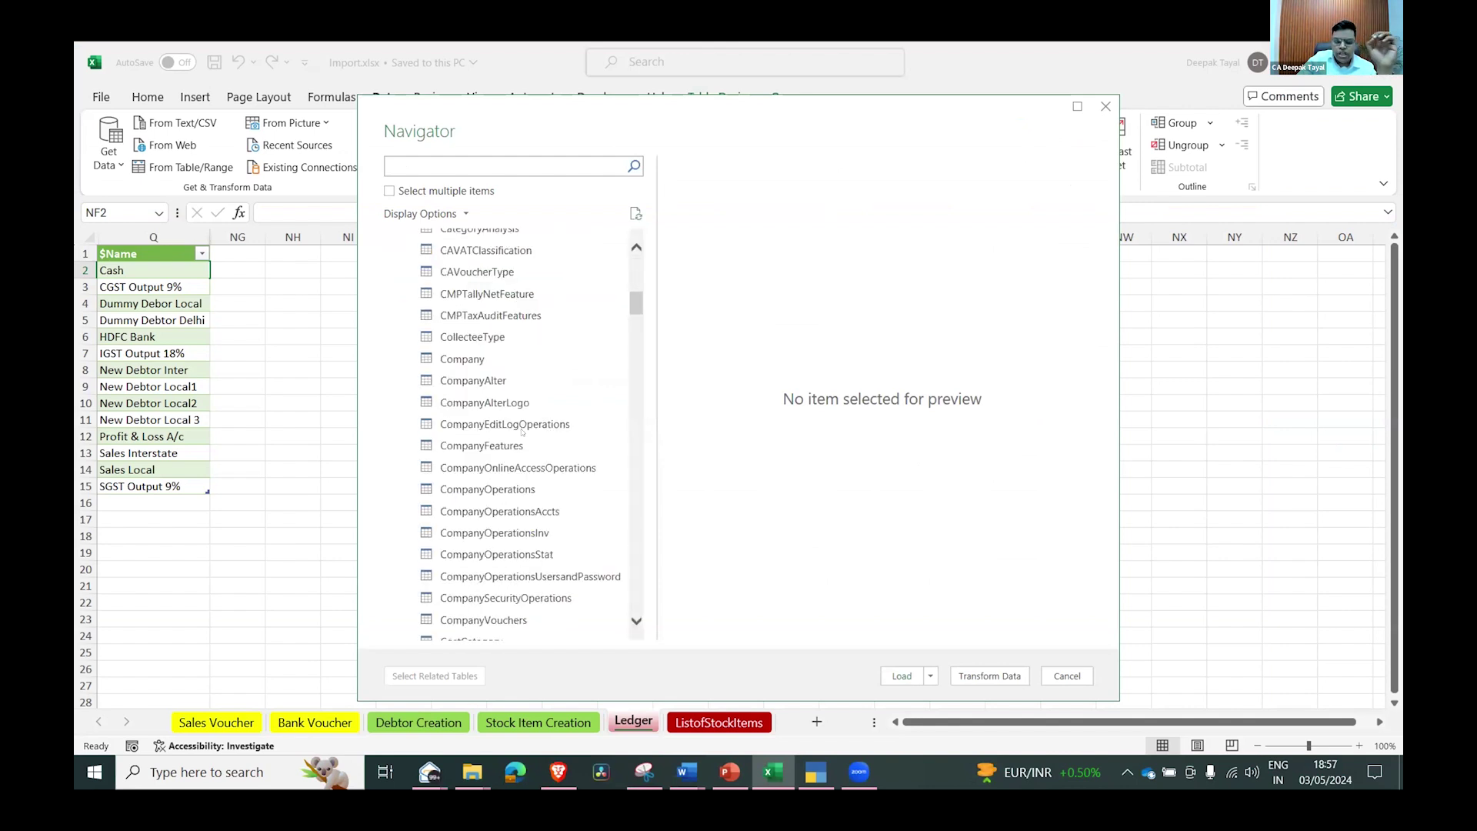
scroll(522, 433, up, 2)
scroll(522, 433, up, 3)
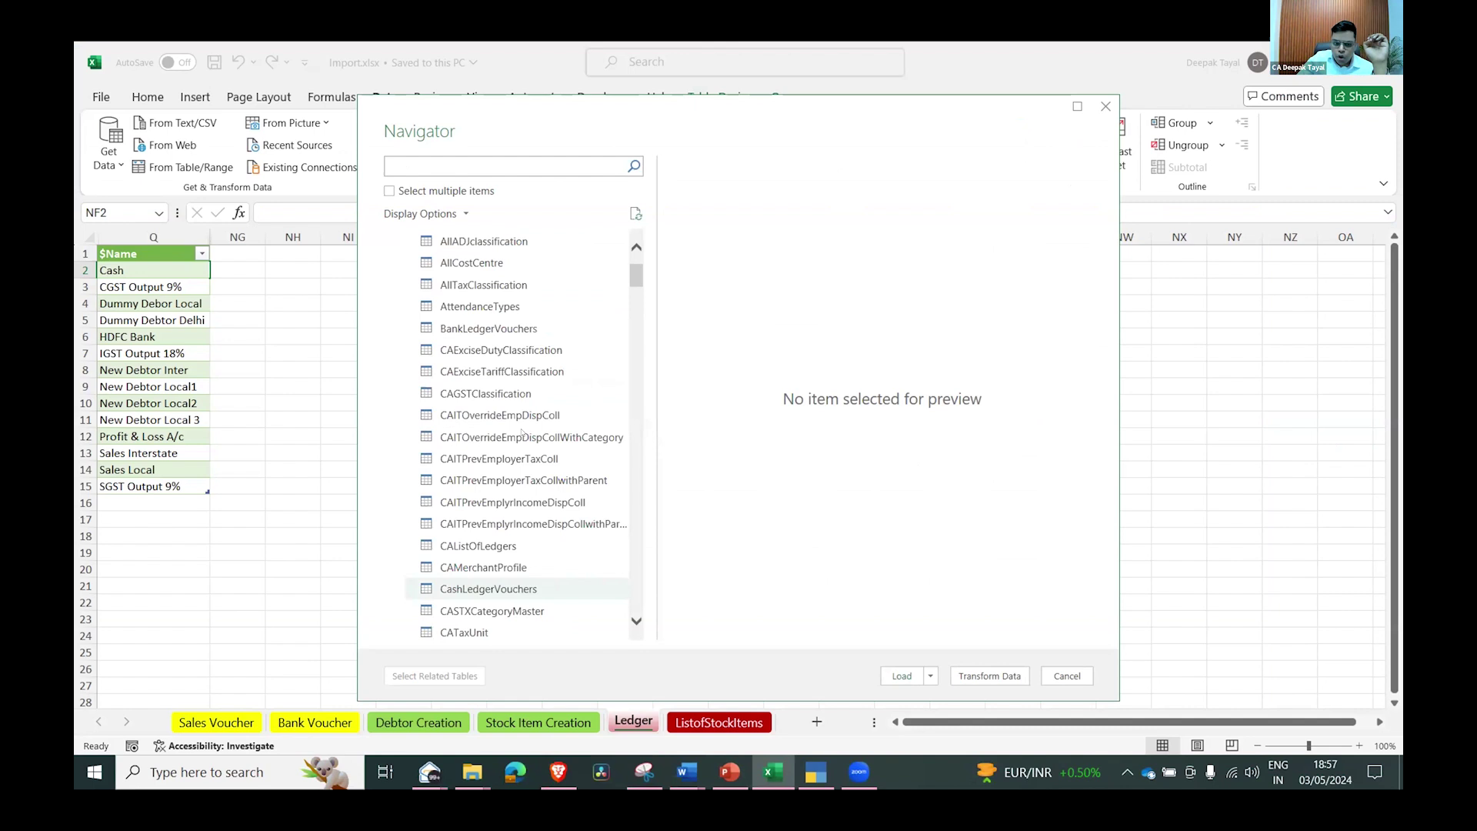
scroll(522, 432, up, 2)
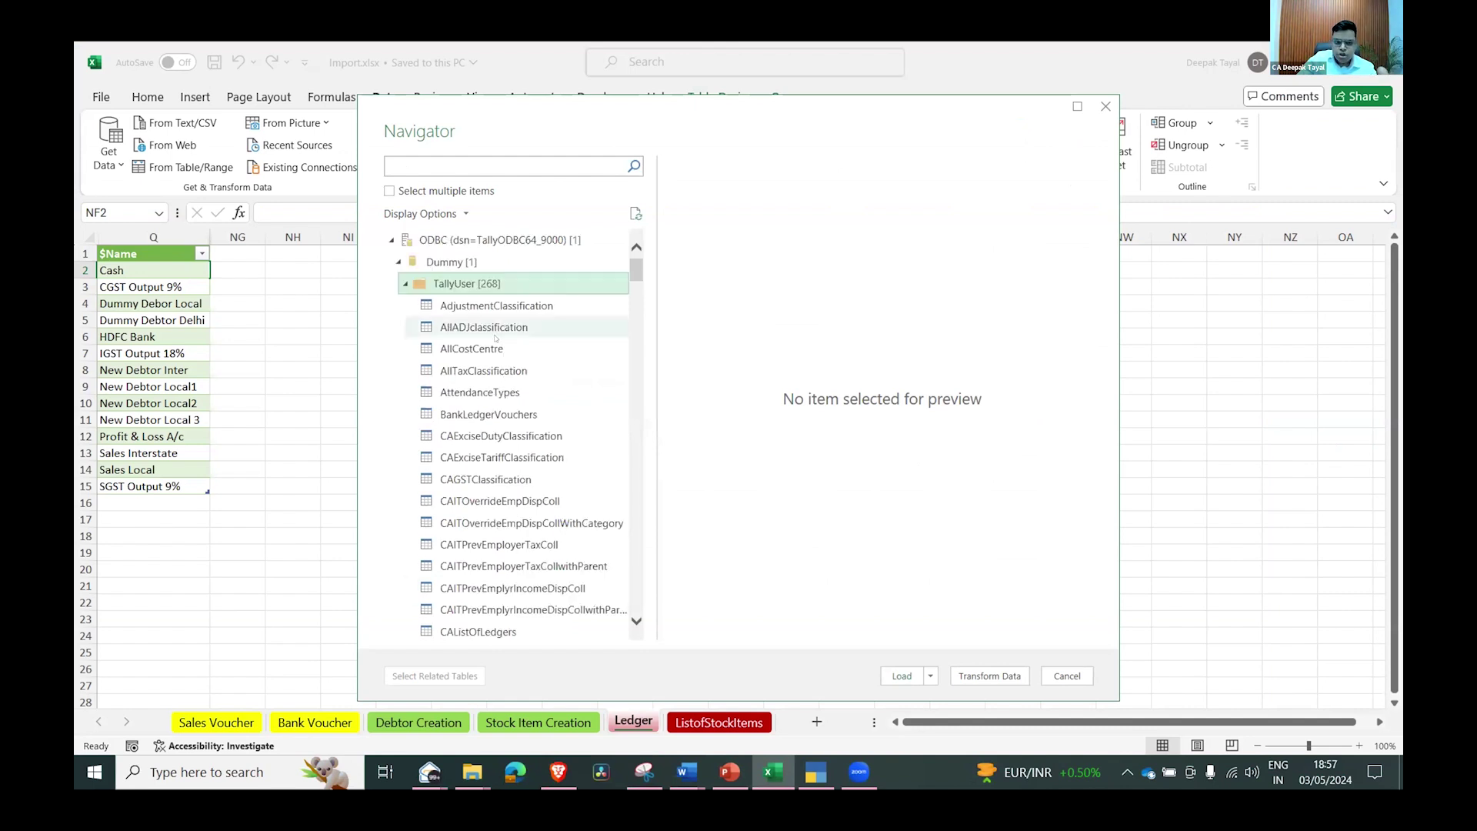
click(458, 158)
text(ledger)
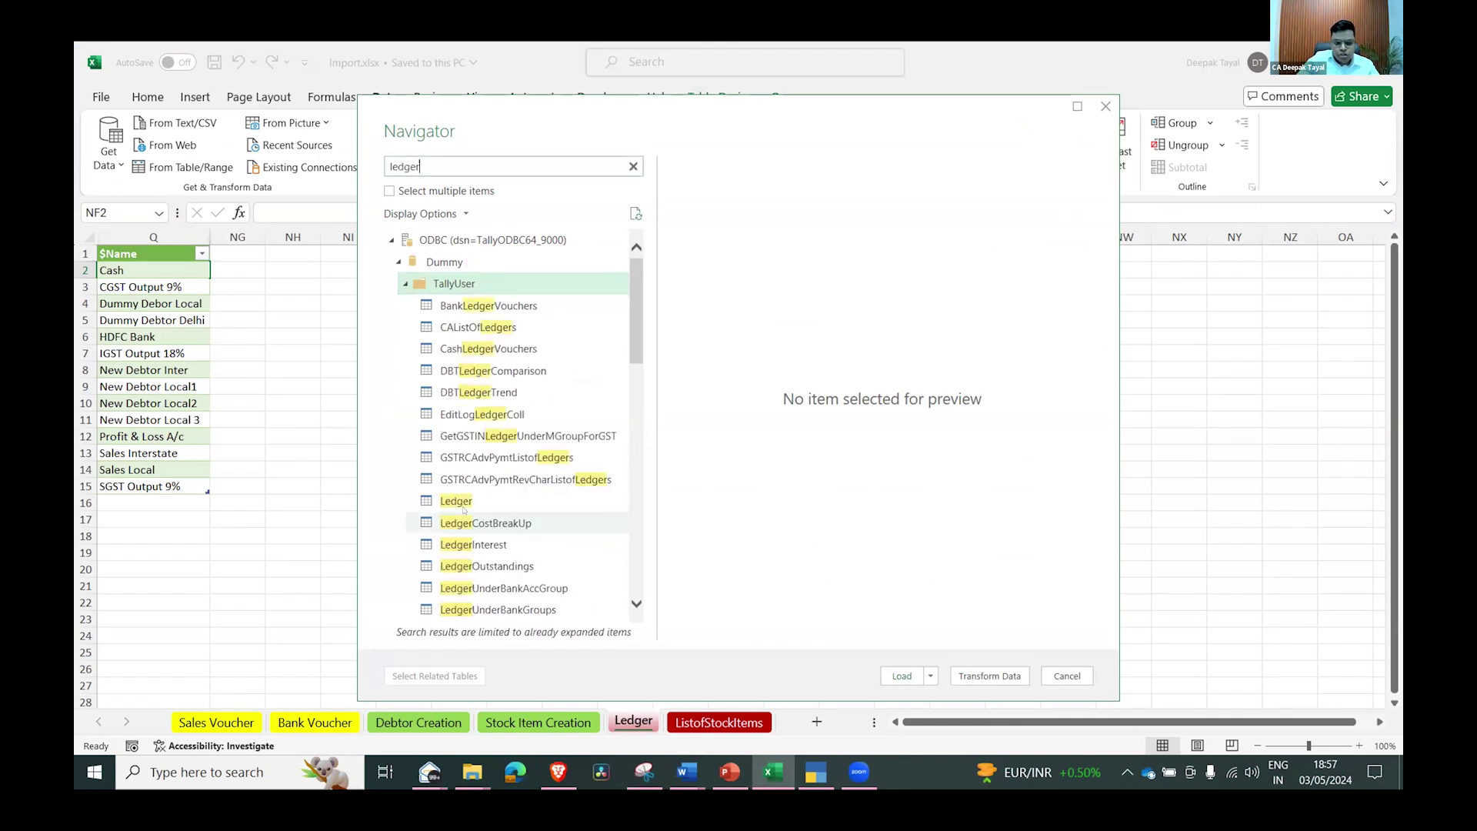
click(462, 504)
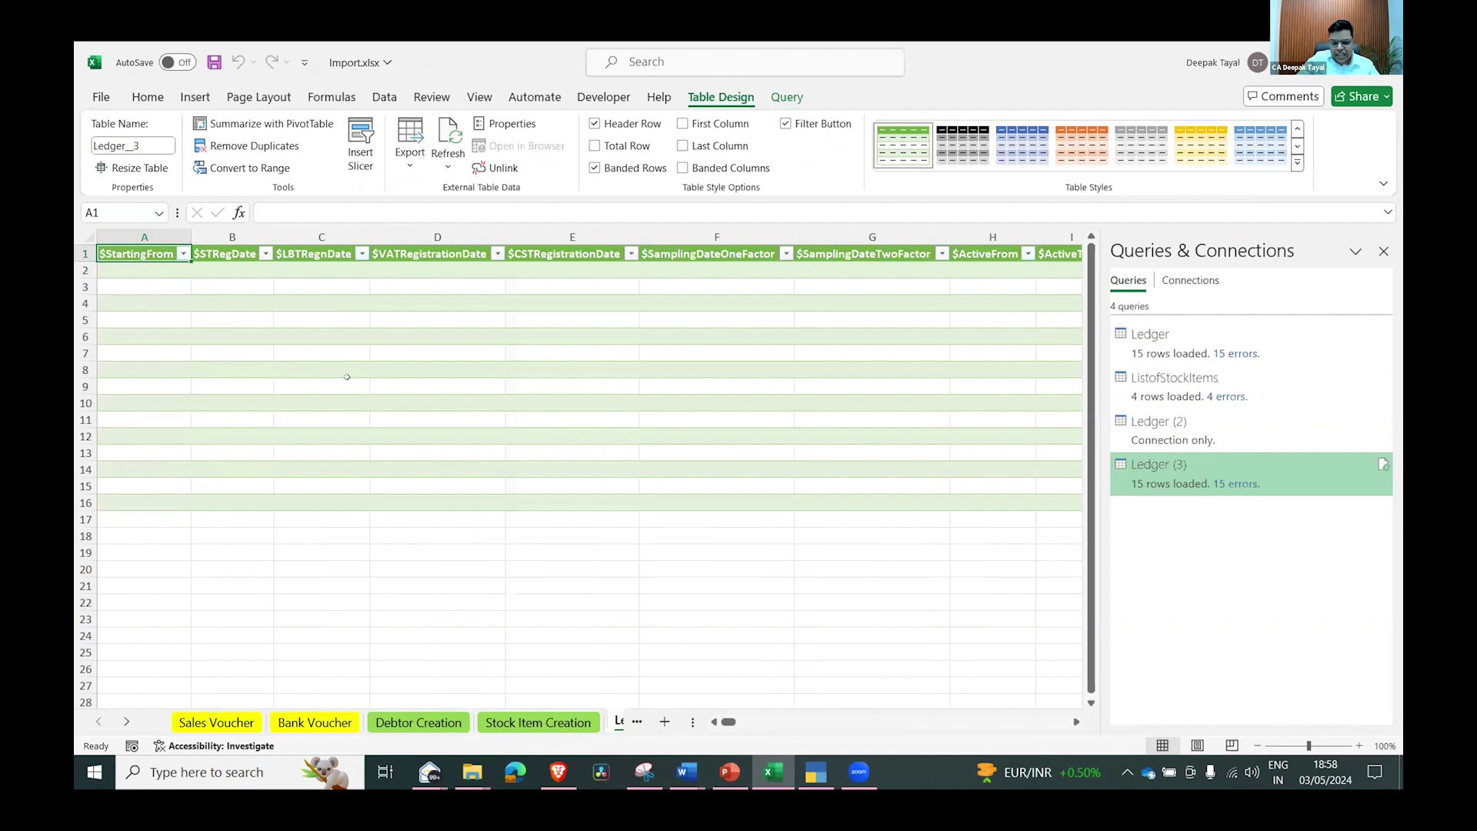
Inspect the loaded Ledger_3 columns and names, selecting the empty columns M to P
key(Right)
key(Right)
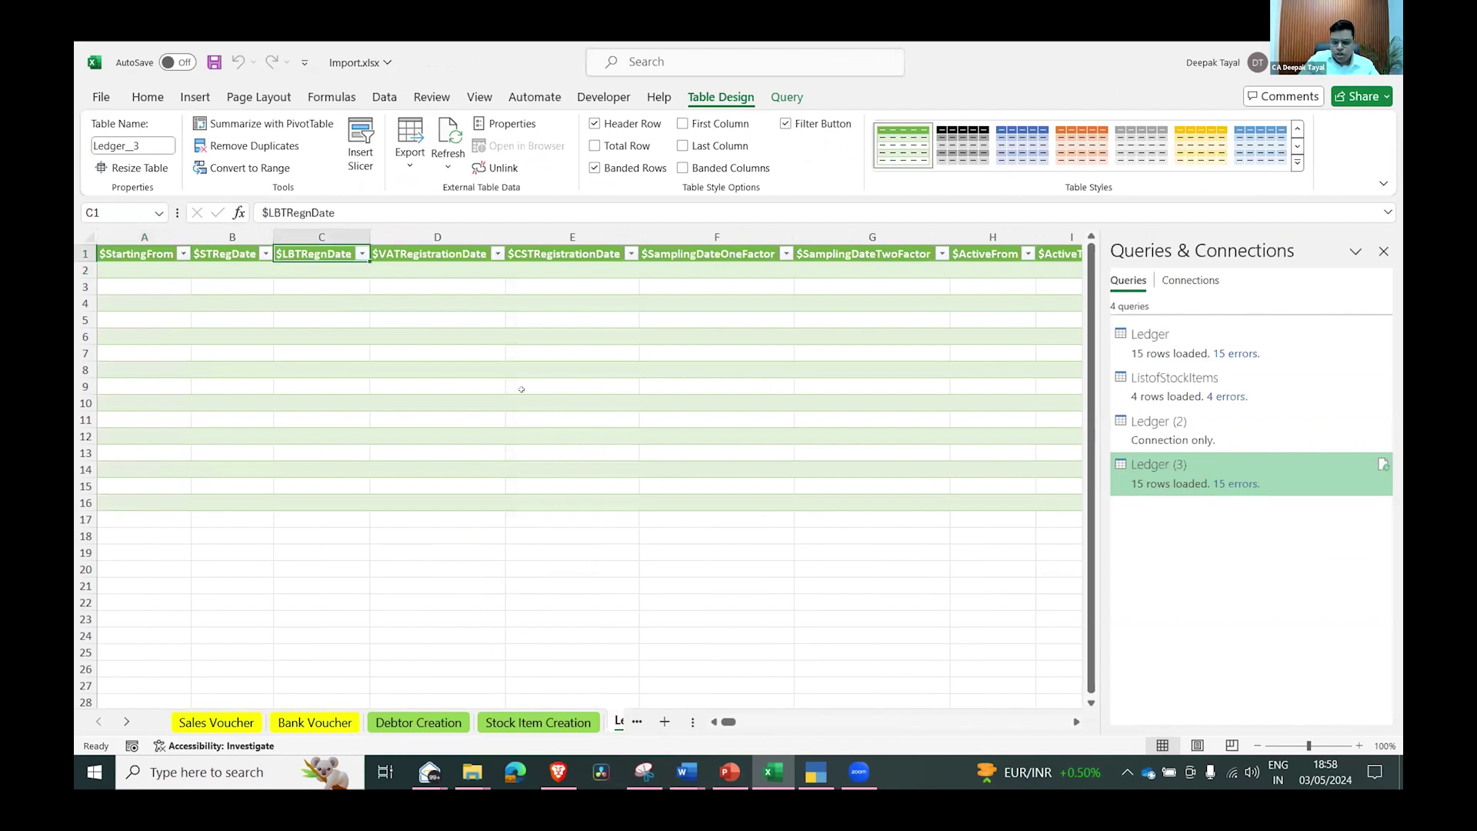
key(Right)
key(Right)
key(Right)
key(Right)
key(Right)
key(Right)
key(Right)
key(Right)
key(Right)
key(Right)
key(Right)
key(Right)
key(Right)
key(Right)
key(Right)
key(Right)
key(Right)
key(Left)
key(Left)
key(Left)
key(Down)
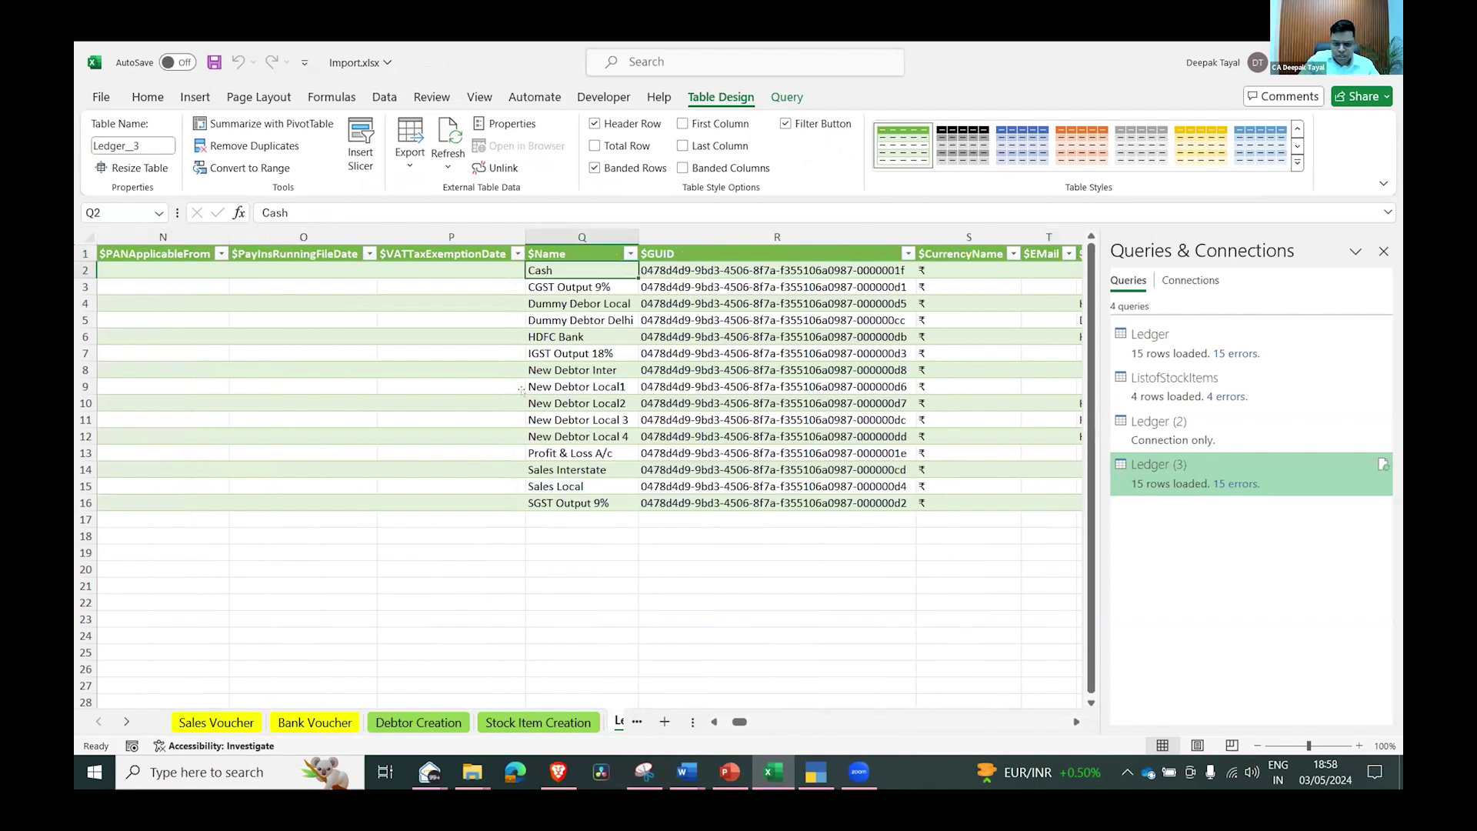
key(Left)
key(Up)
key(ctrl+space)
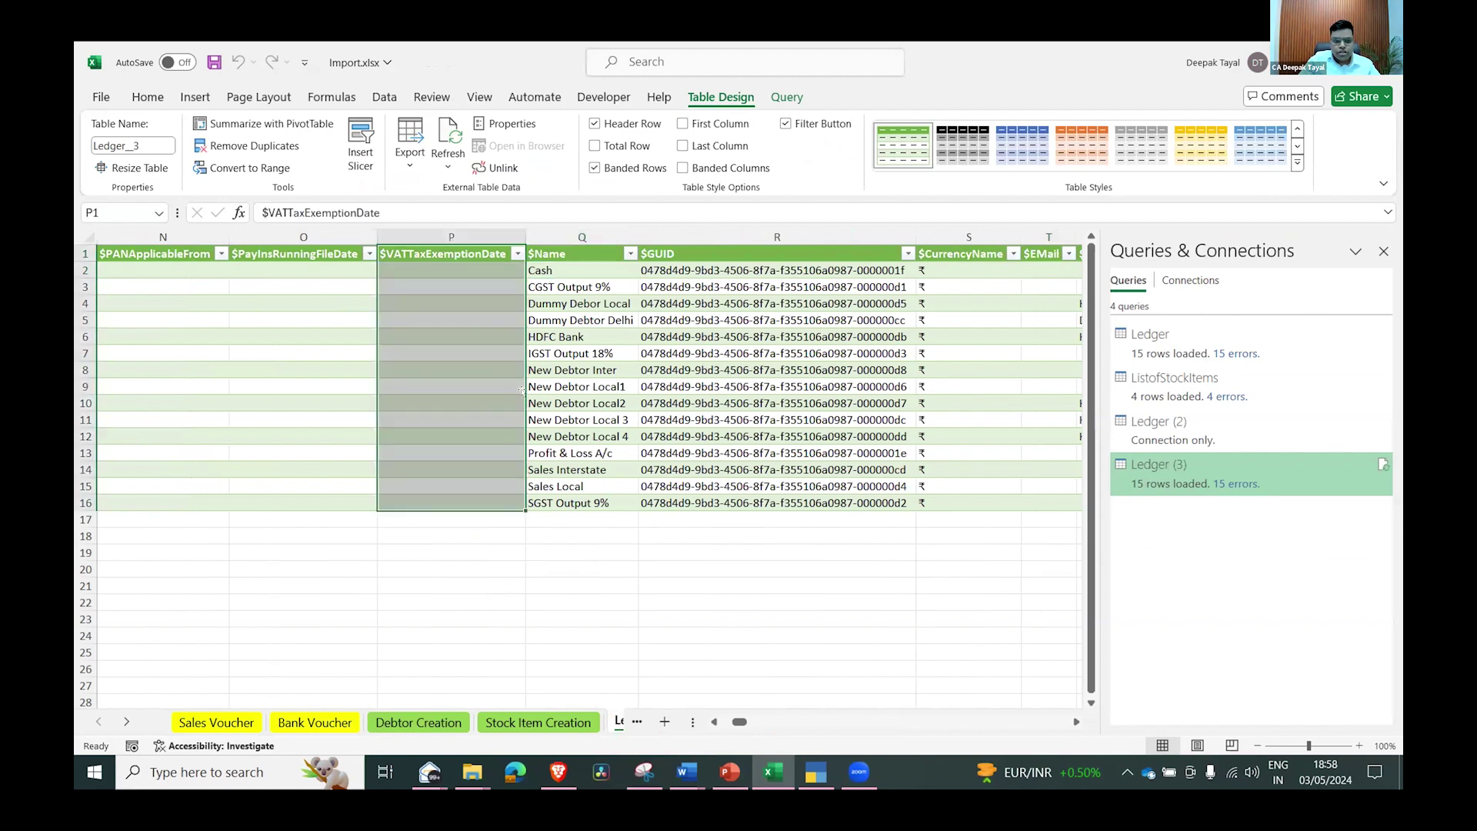
key(shift+Left)
key(shift+Left)
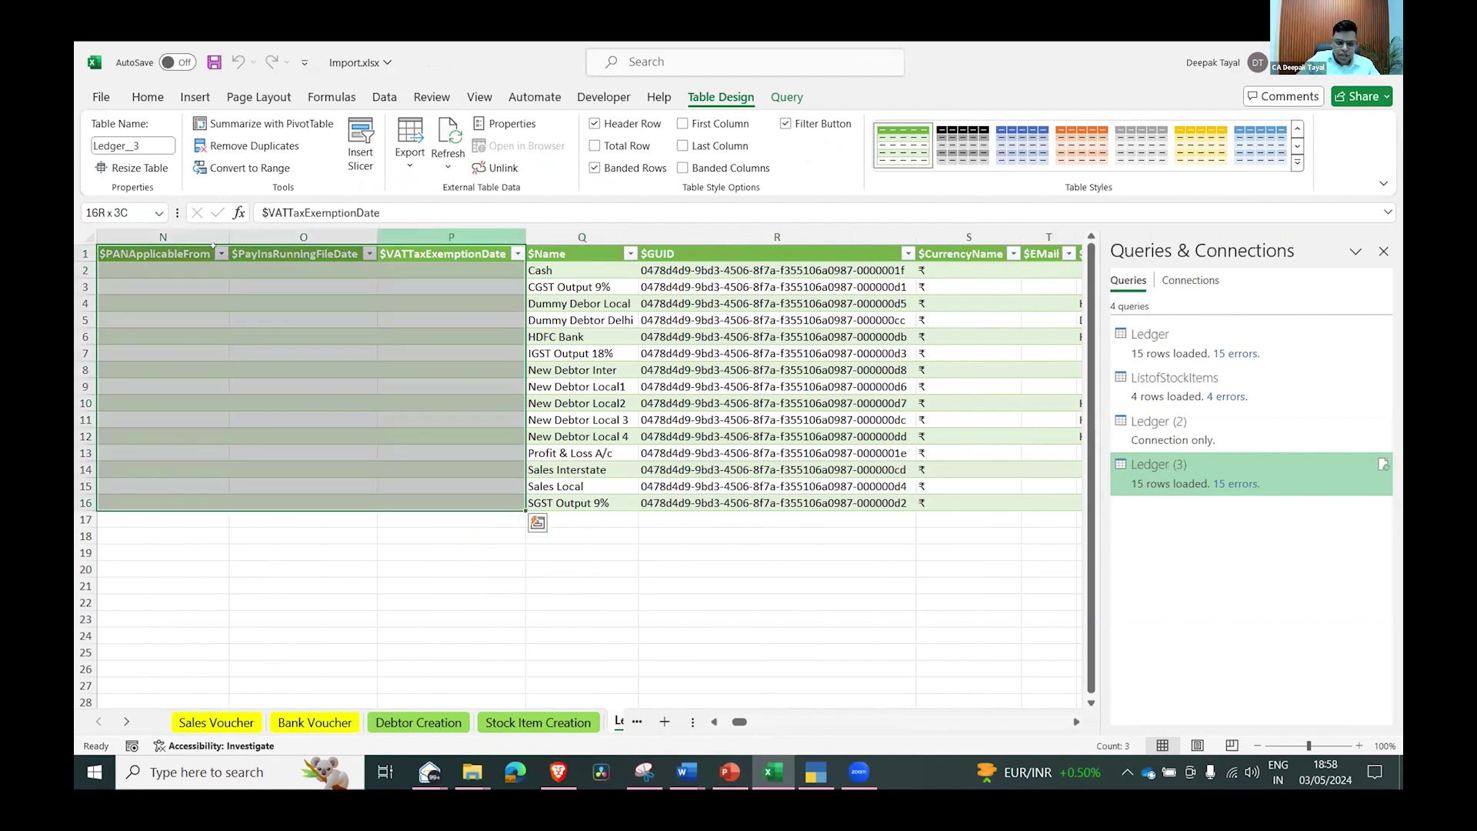
key(shift+Left)
key(ctrl+space)
Clear the column selection and go back through Stock Item Creation to Debtor Creation
scroll(643, 510, left, 3)
click(645, 518)
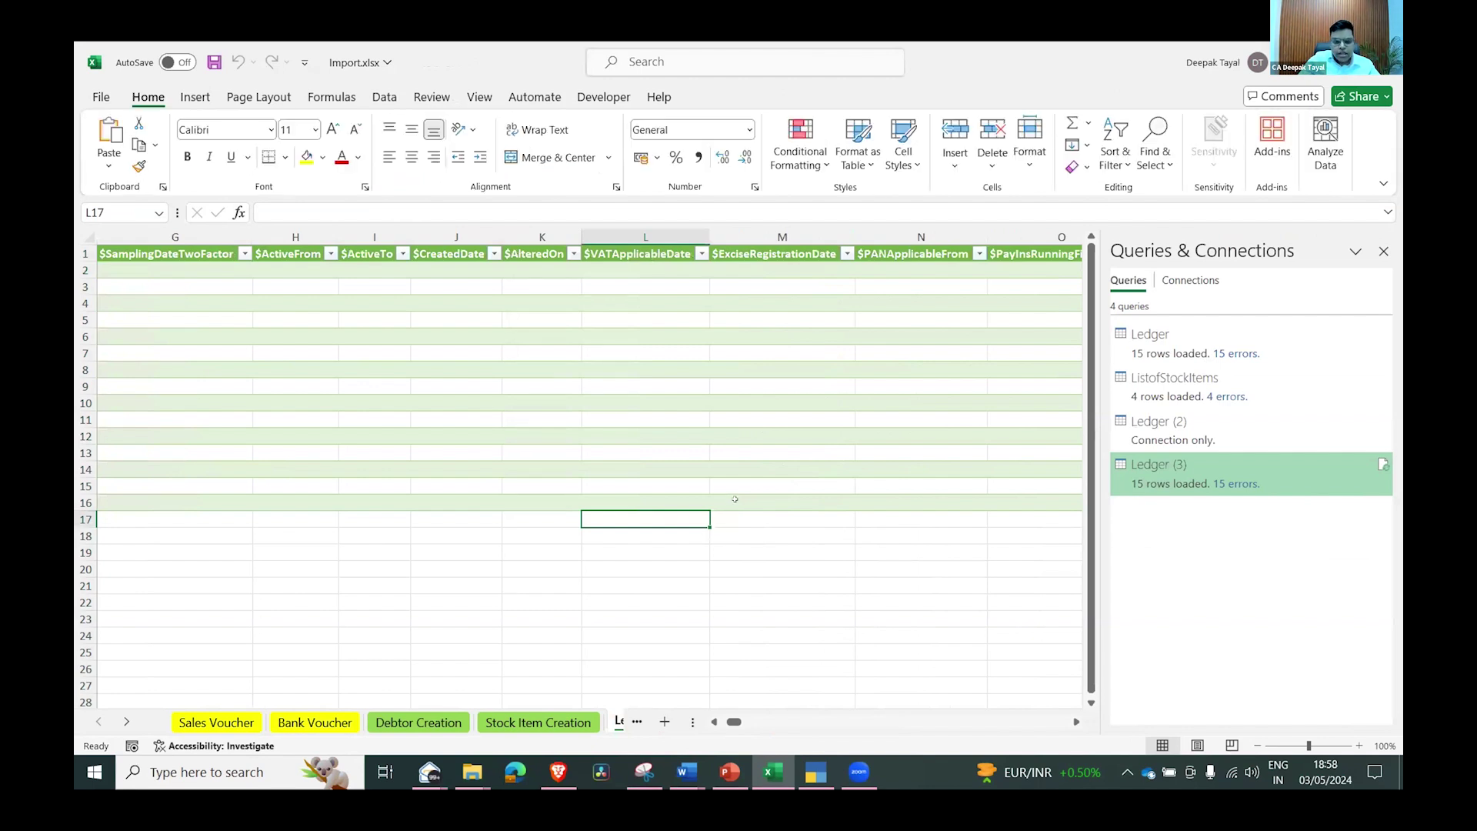
key(ctrl+Page_Up)
key(ctrl+Page_Up)
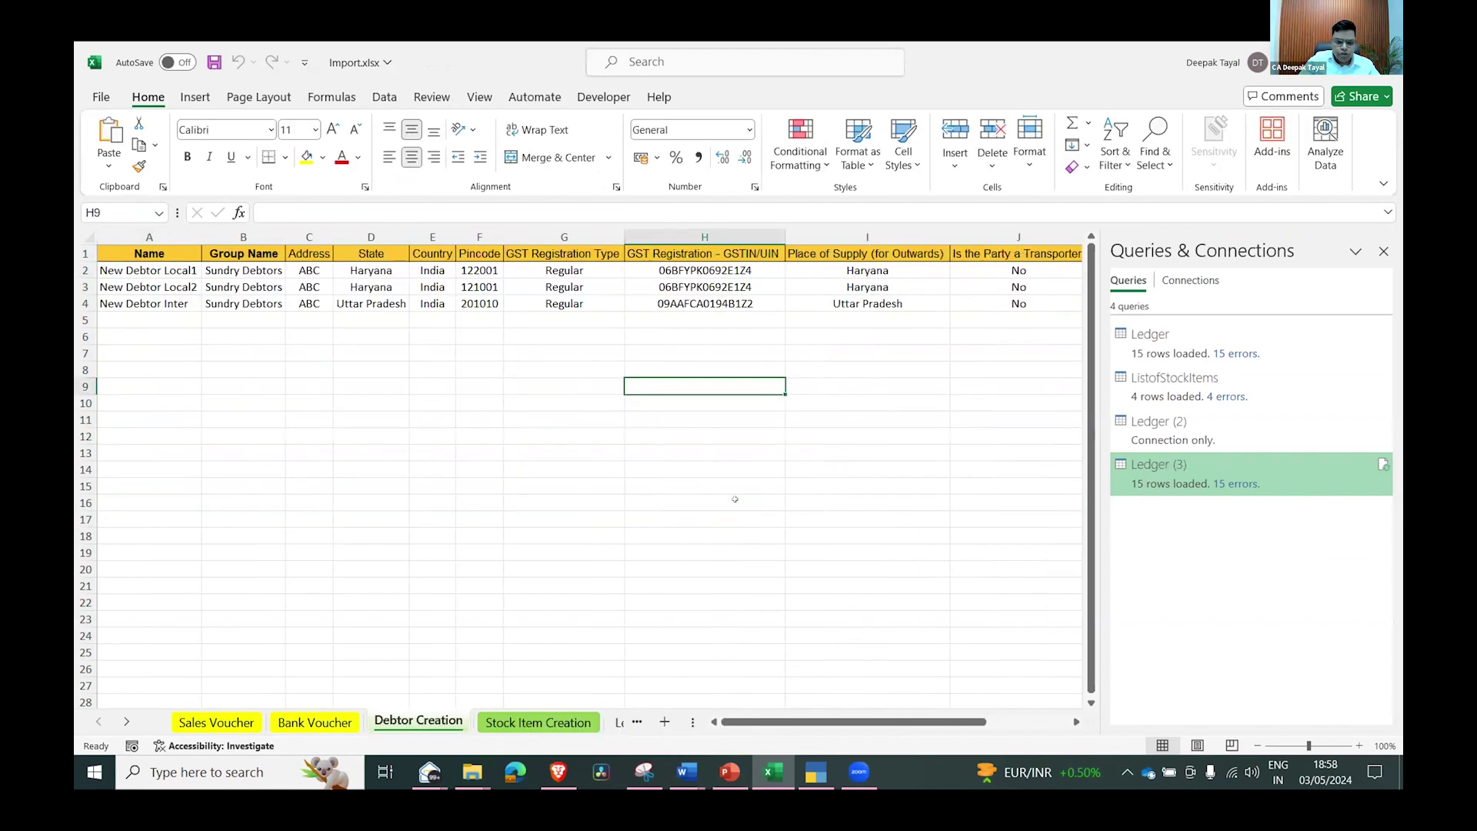
key(ctrl+Page_Up)
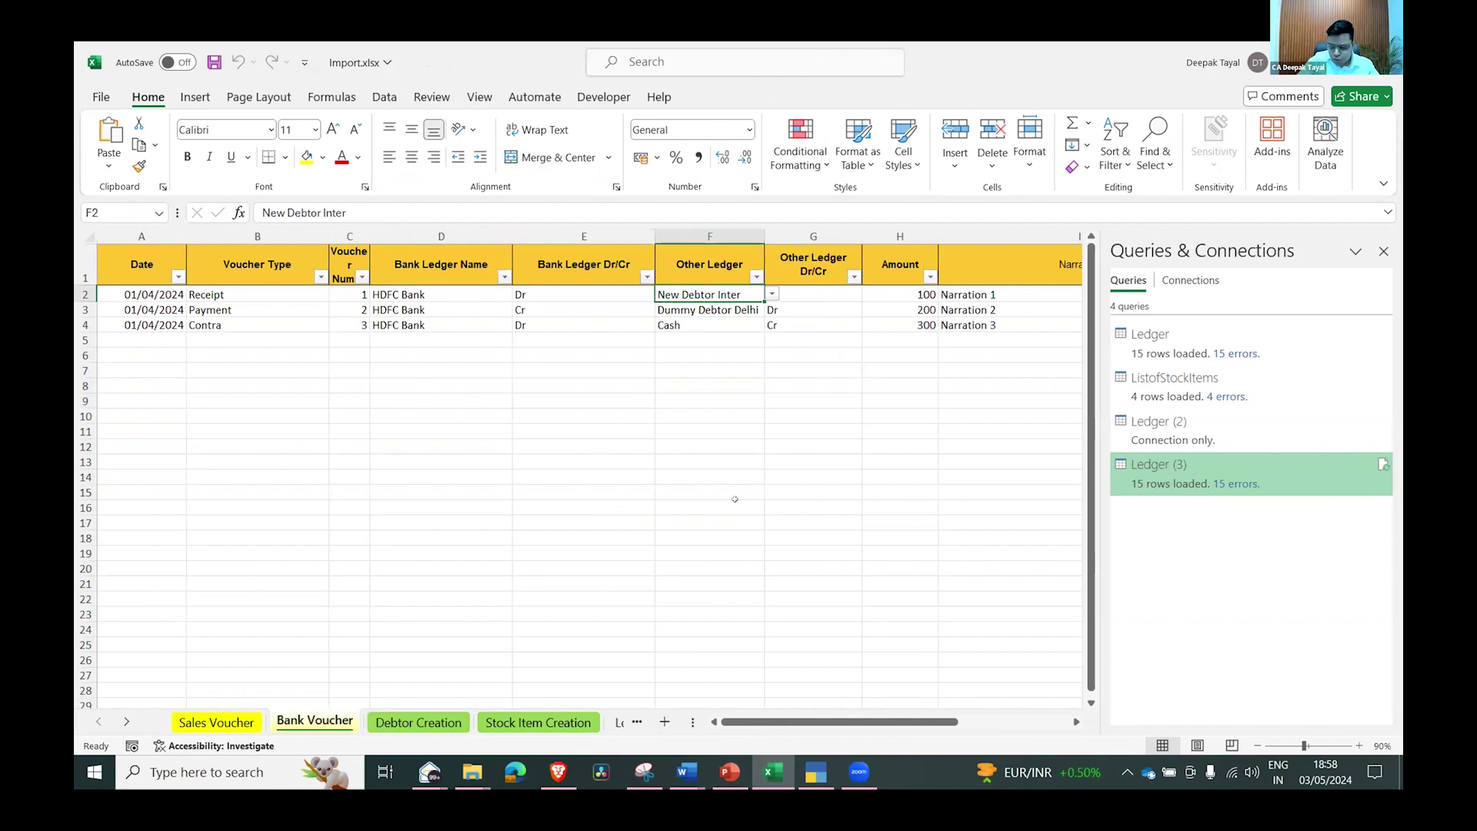
Check F2's ledger dropdown and glance over the Ledger (3) and Ledger sheets
key(alt+Down)
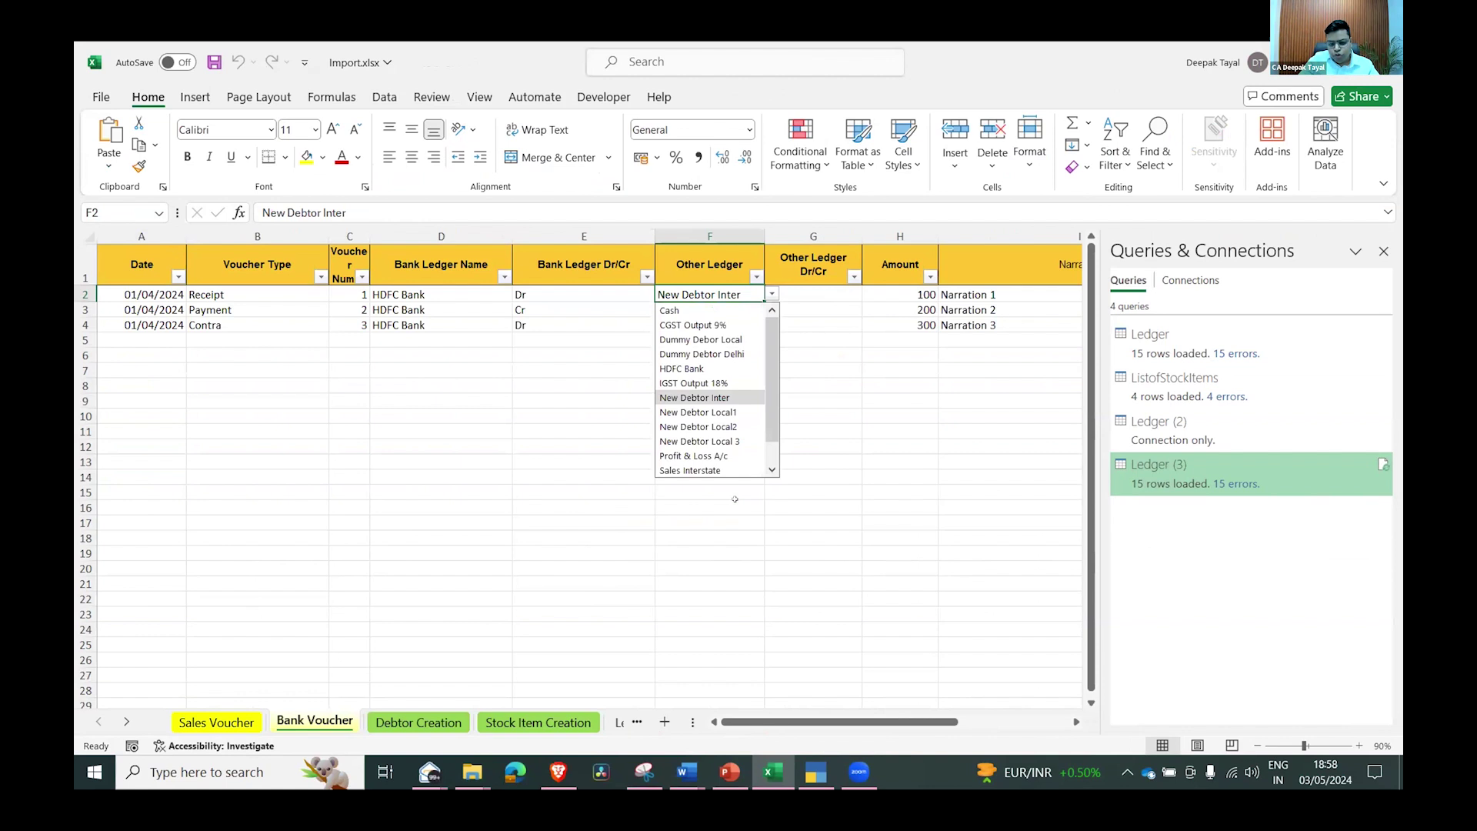
key(Escape)
key(ctrl+Page_Down)
key(ctrl+Page_Down)
key(ctrl+Page_Down)
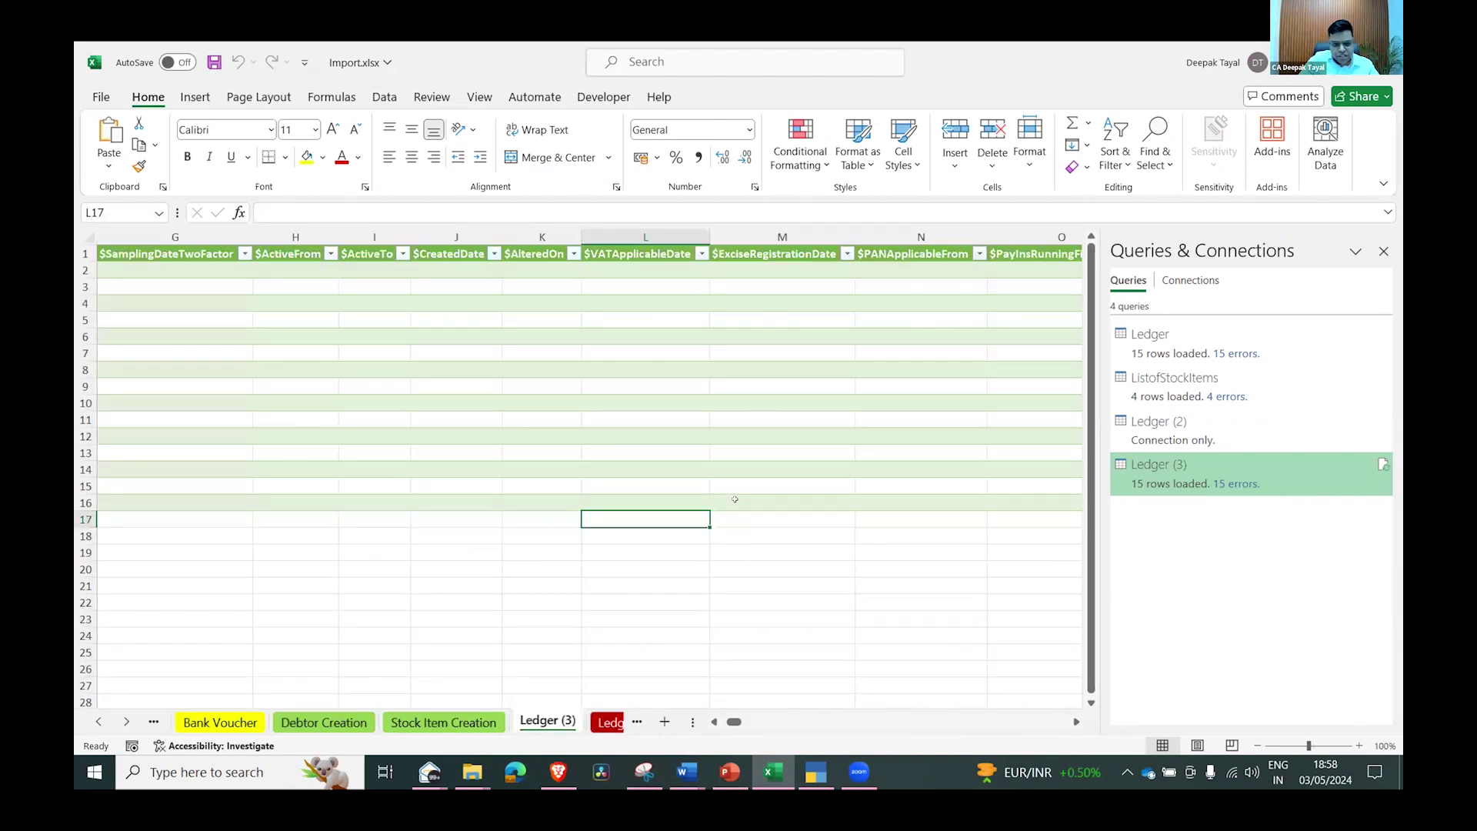
key(ctrl+Page_Down)
key(ctrl+Page_Down)
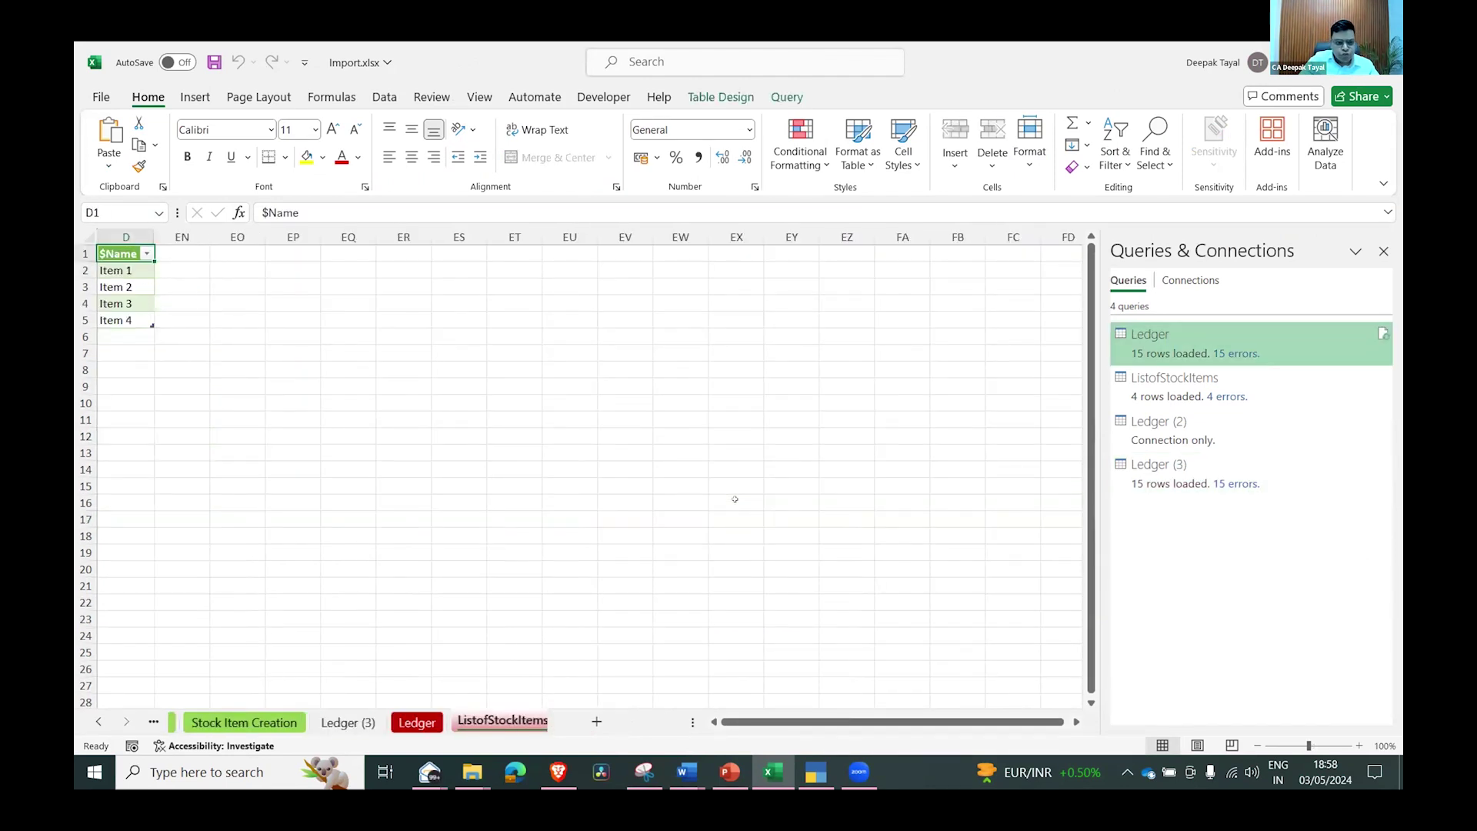
key(ctrl+Page_Up)
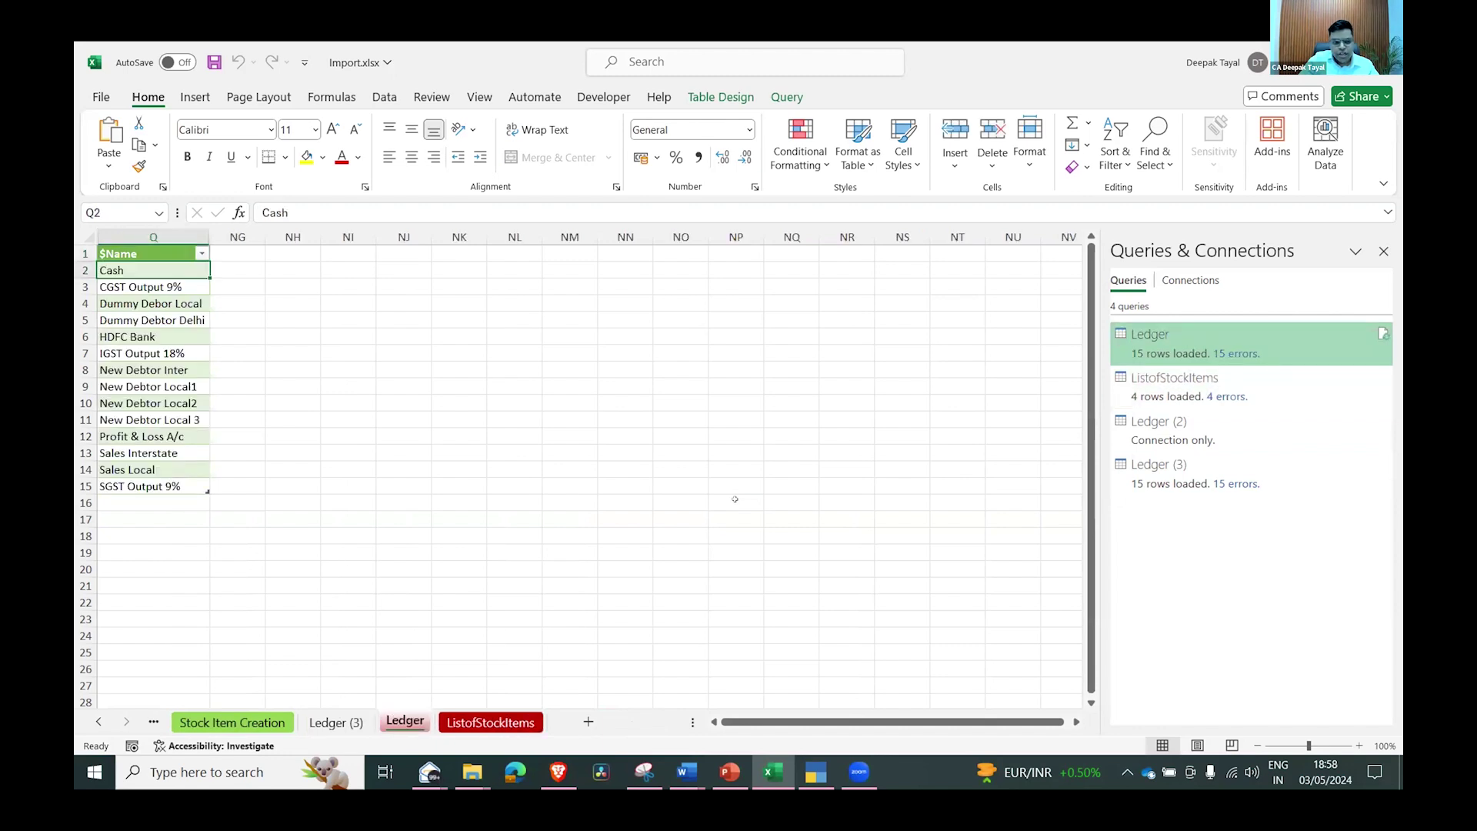
key(ctrl+Page_Up)
key(ctrl+Page_Up)
key(ctrl+Page_Up)
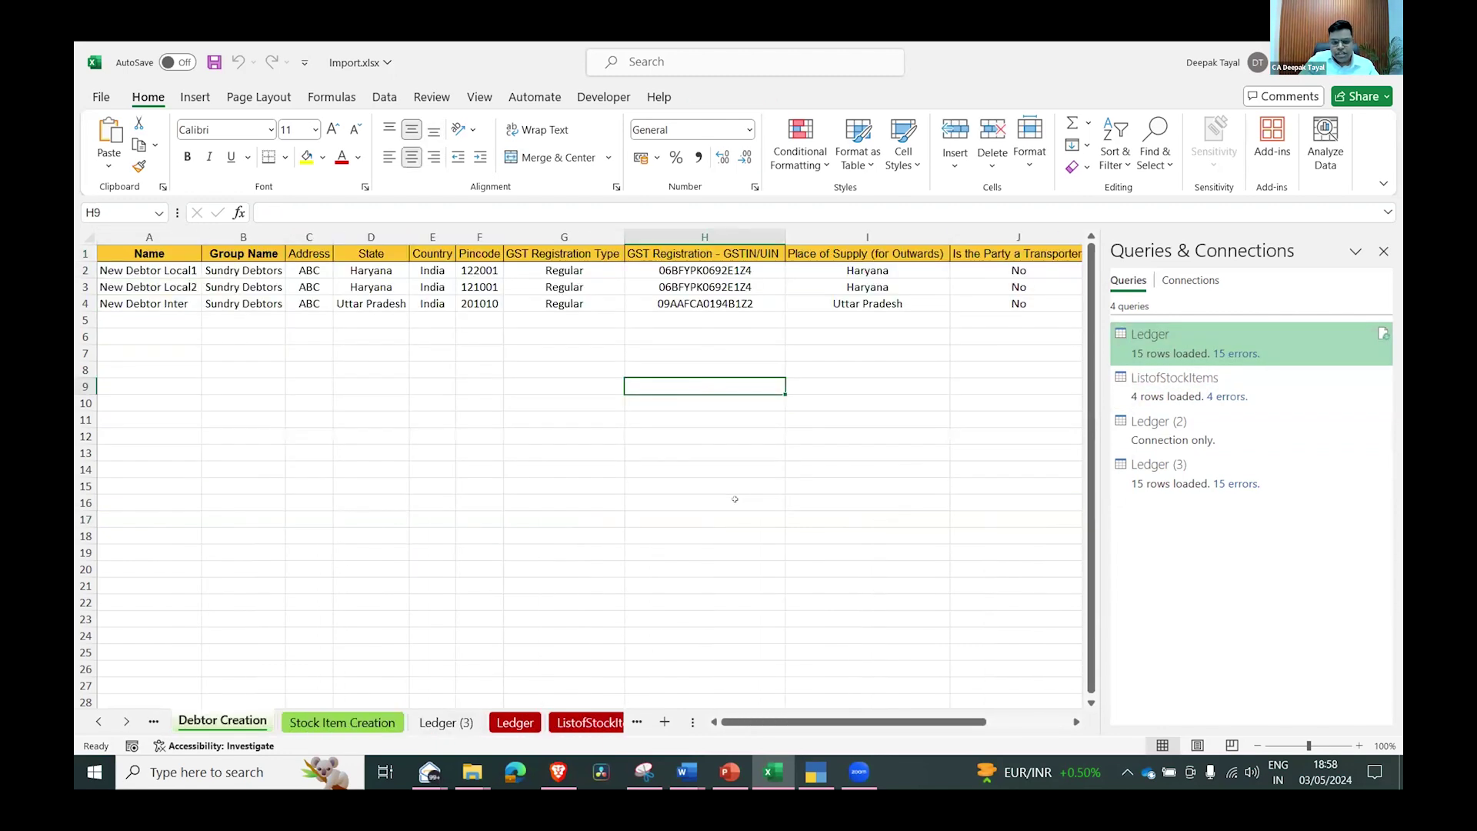
key(ctrl+Page_Up)
Enter the invalid ledger 'asdas' in F2, then replace it with New Debtor Local 3 via 'debt'
text(asdas)
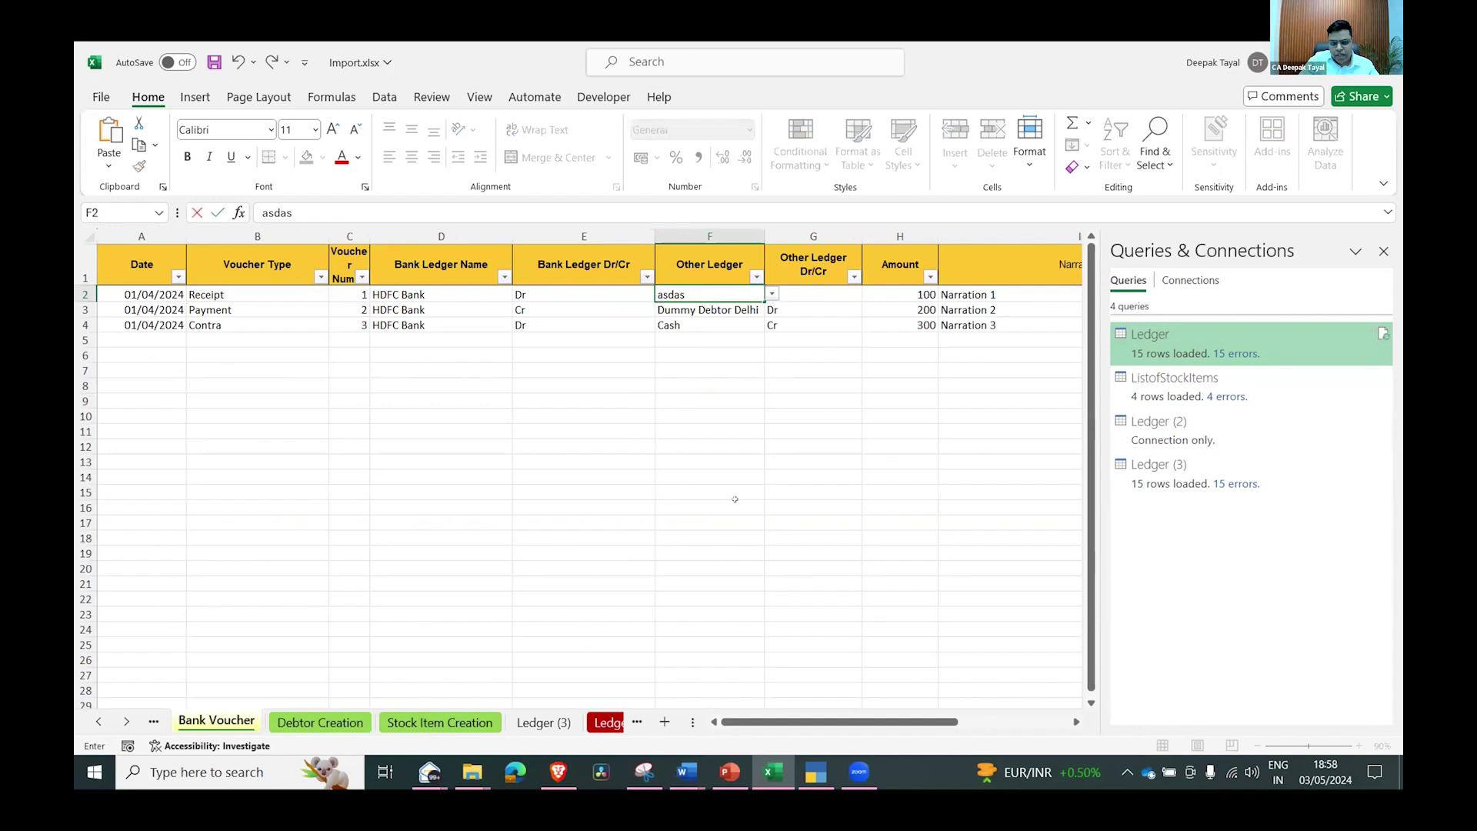
key(ctrl+Return)
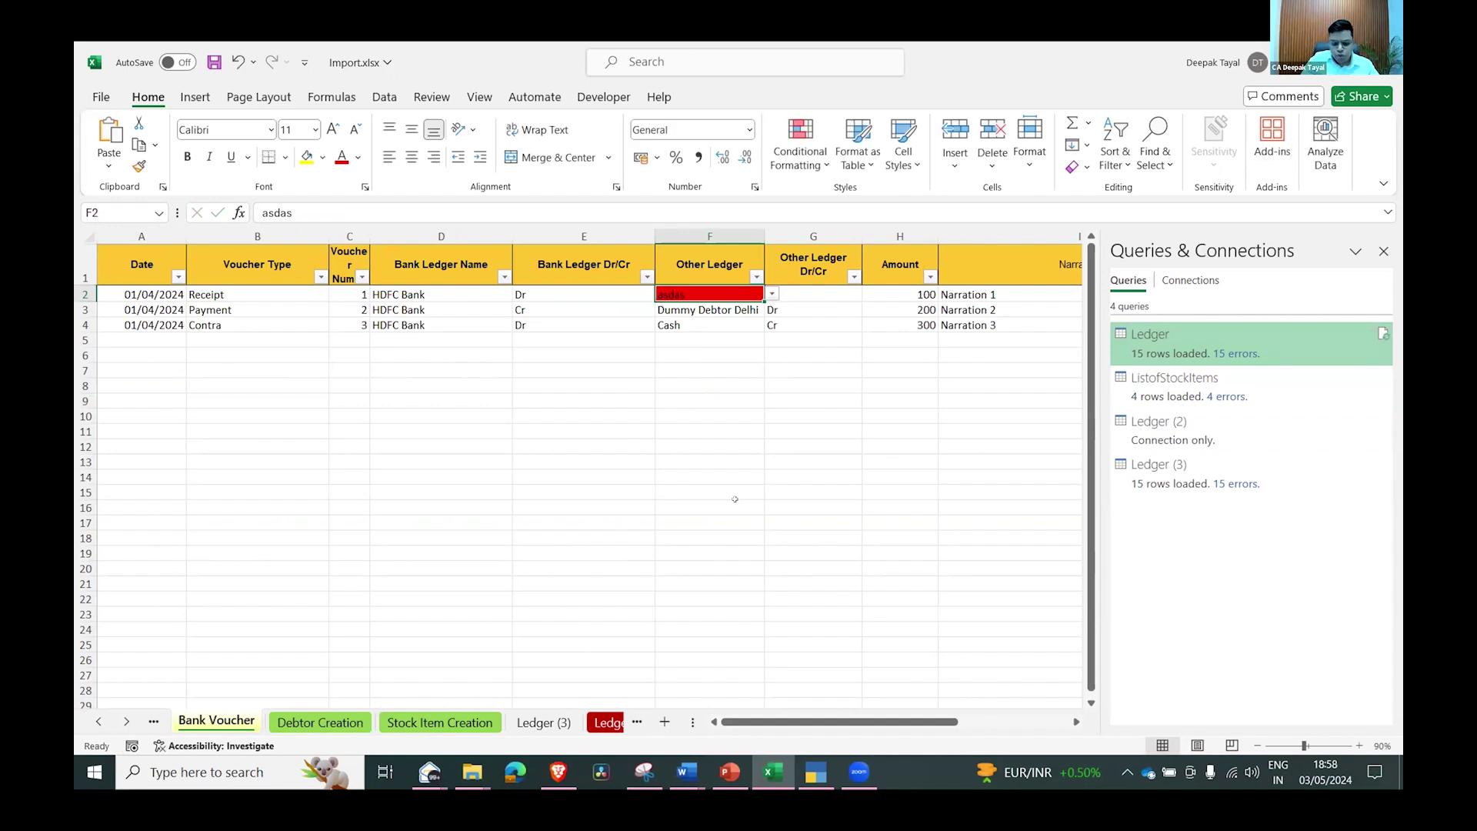
text(debt)
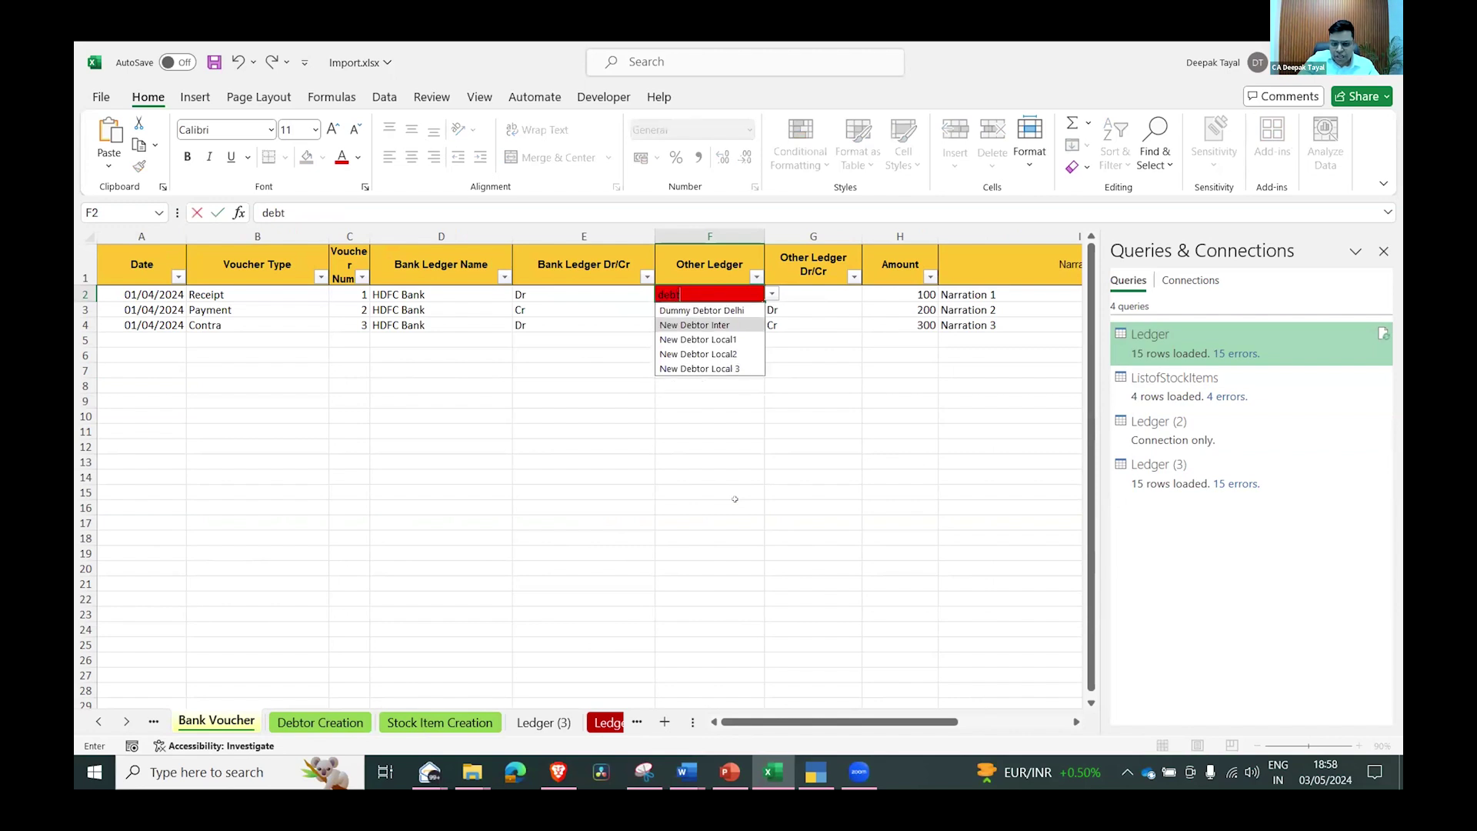
key(Down)
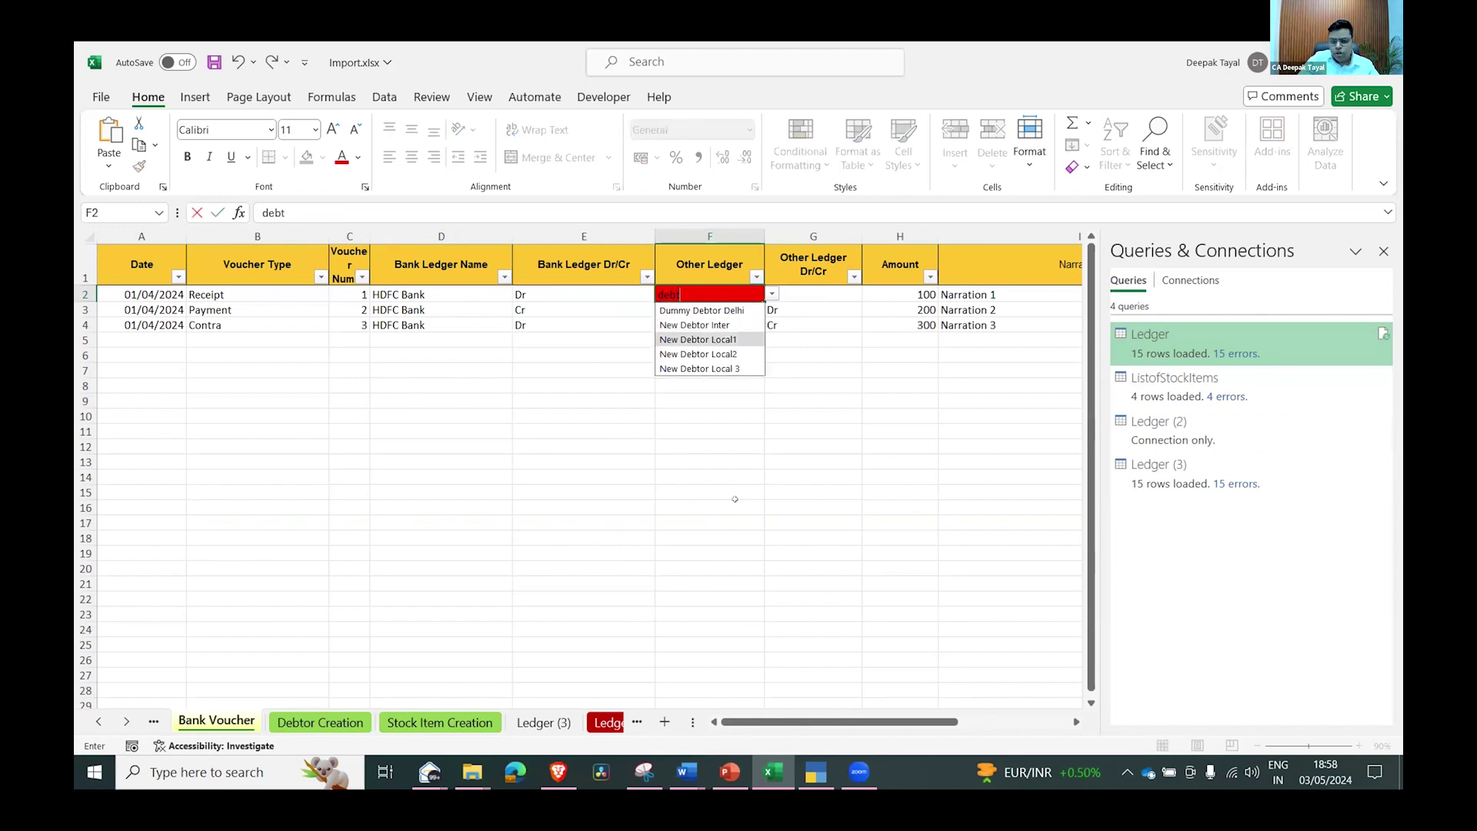
key(Down)
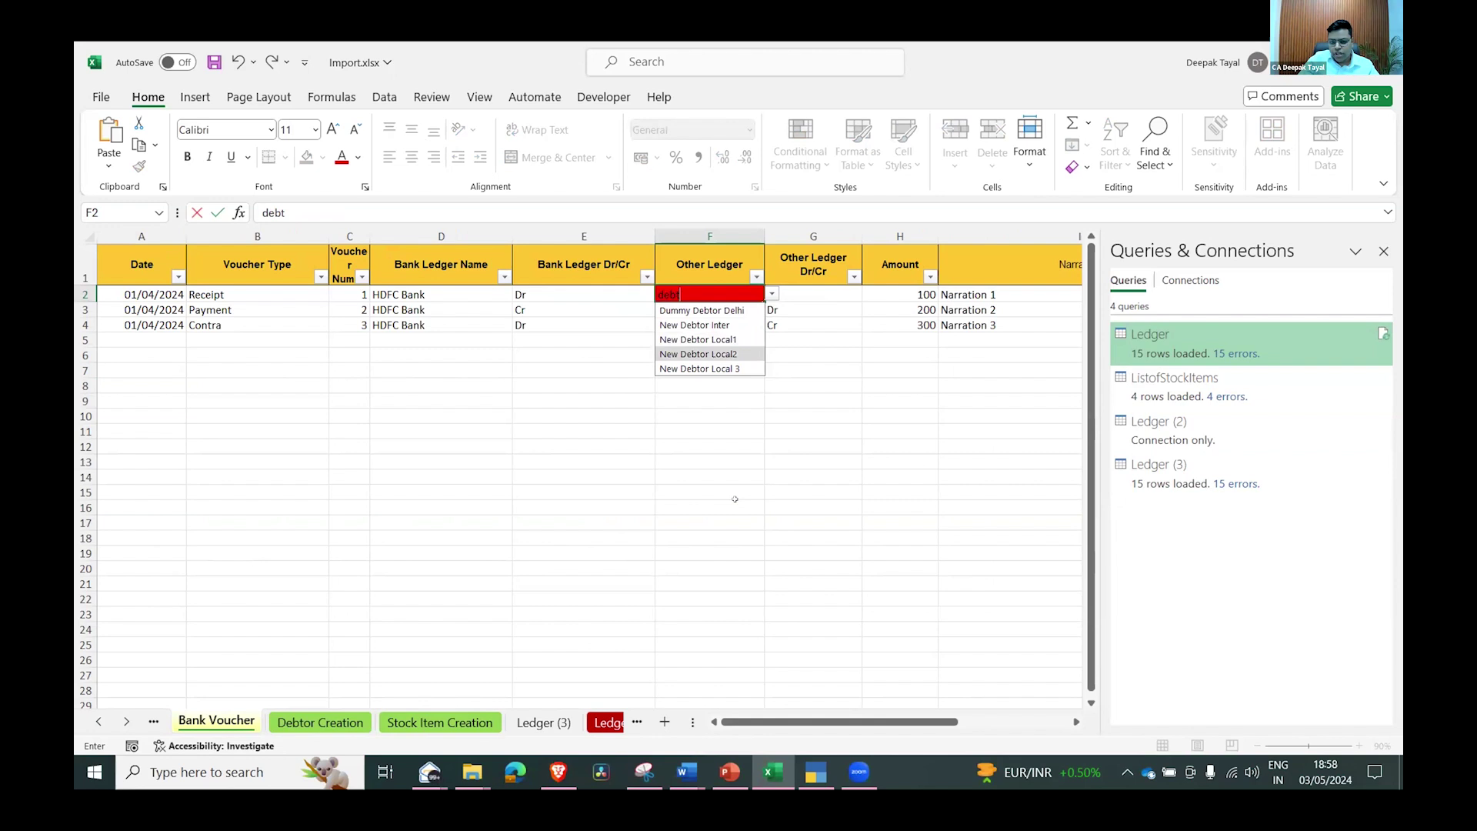
key(Down)
key(Return)
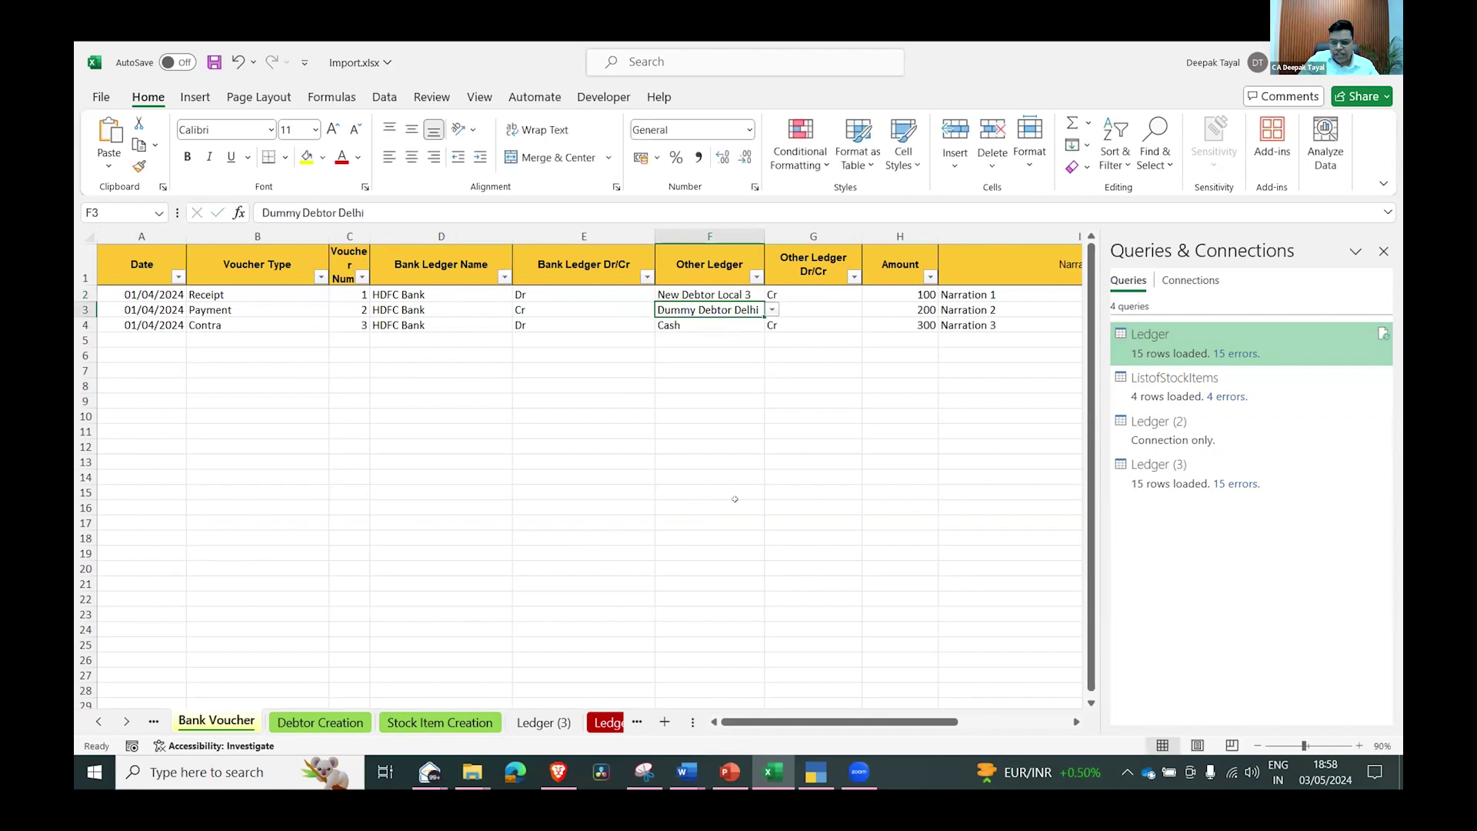
Change F2's Other Ledger to New Debtor Local 7 from the dropdown
key(Up)
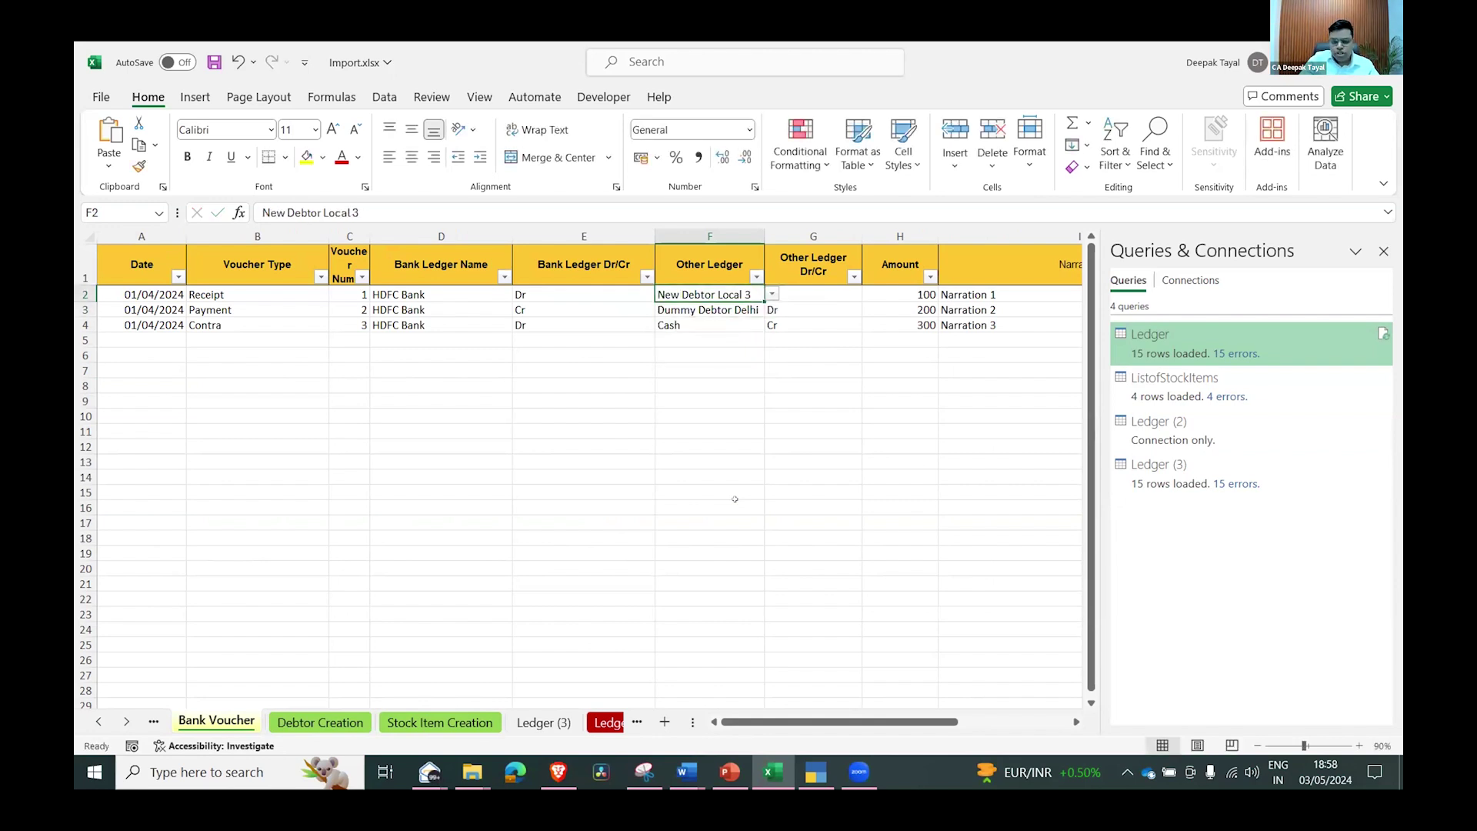
key(alt+Down)
key(Down)
key(Down)
key(Down)
key(Down)
key(Return)
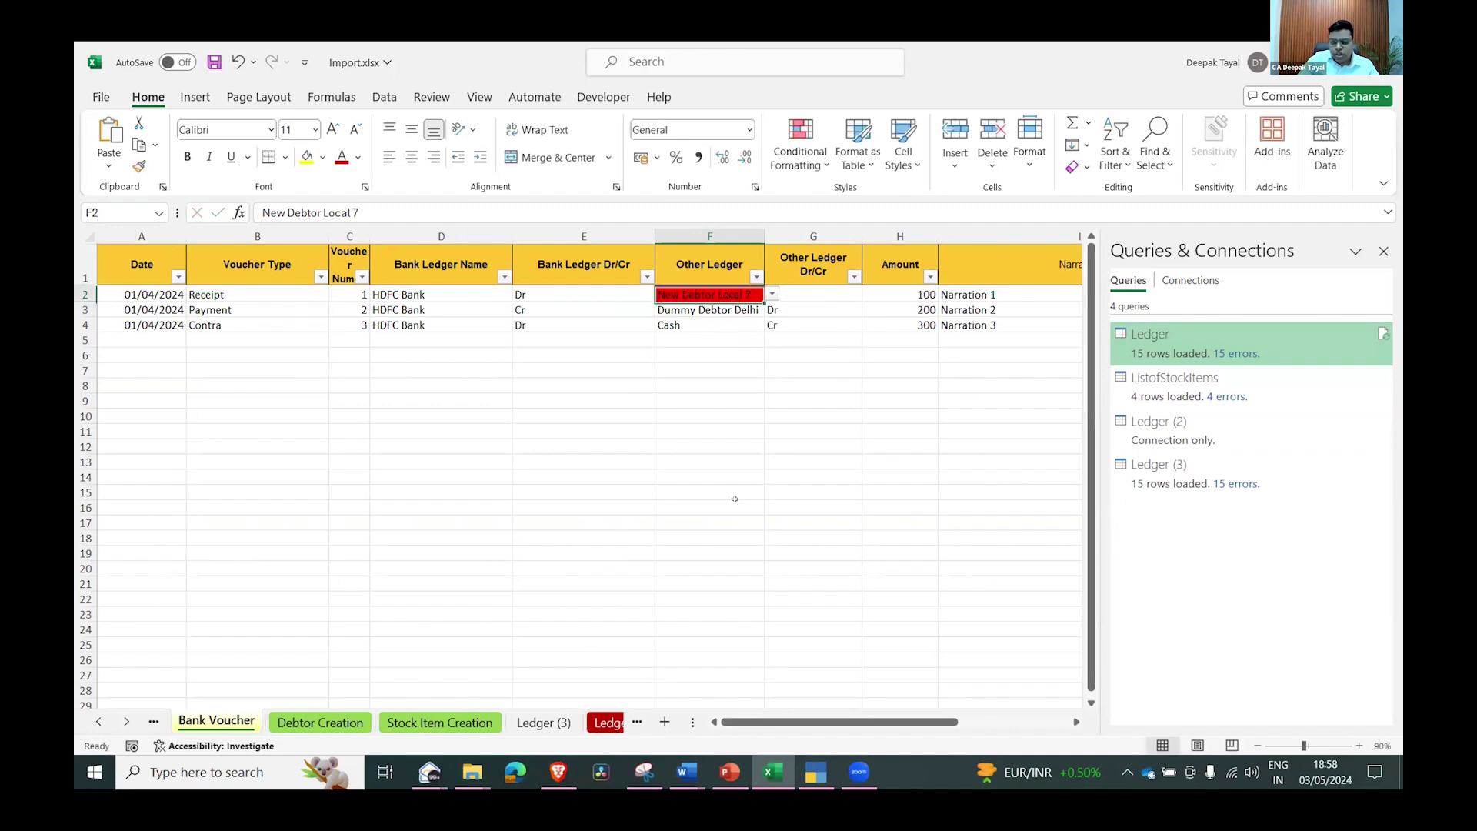
key(Up)
Filter the Other Ledger column to show only red-flagged entries
key(alt+Down)
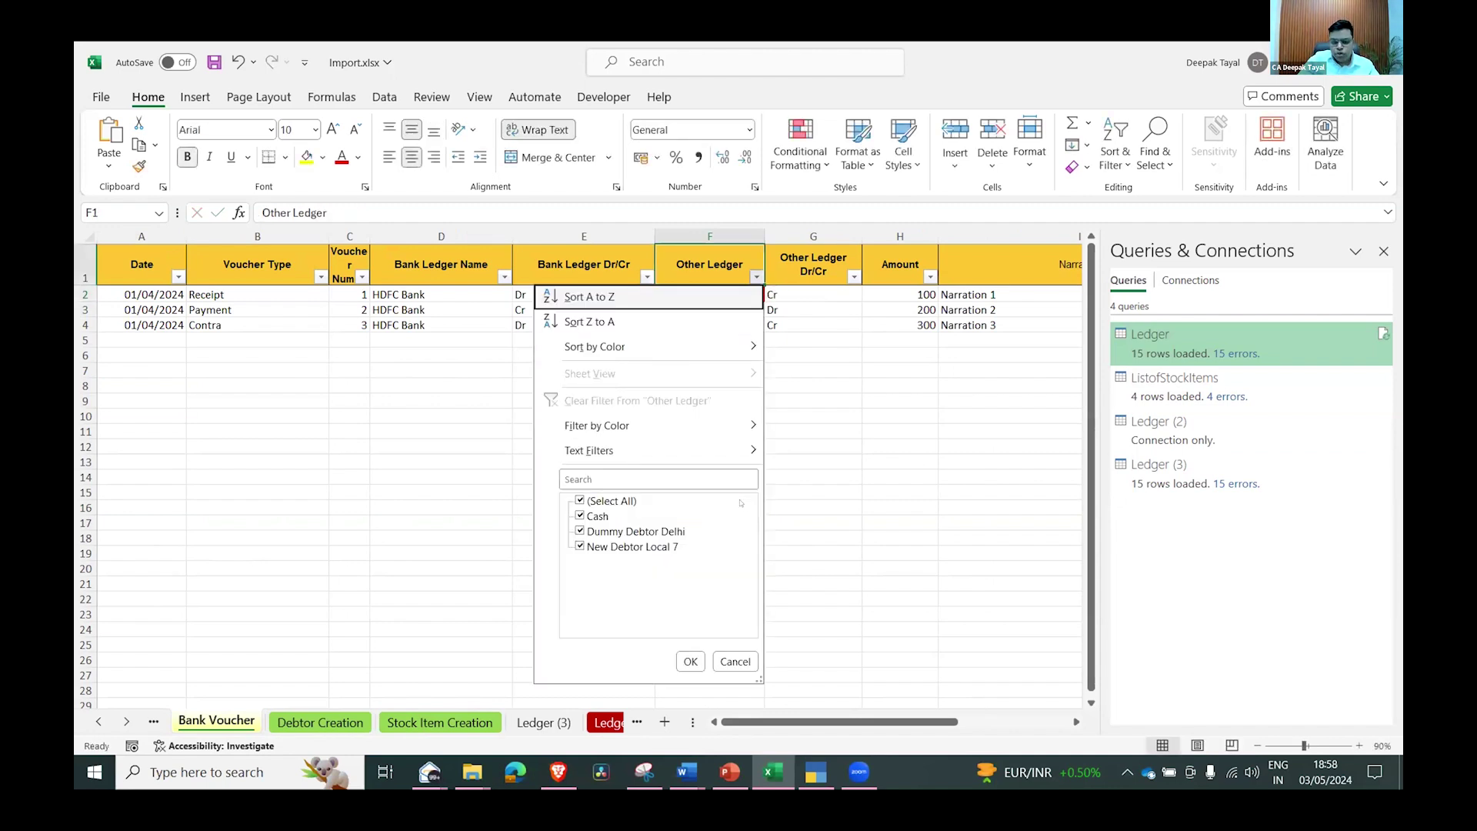
key(Down)
key(Down)
key(Down)
key(Right)
key(Return)
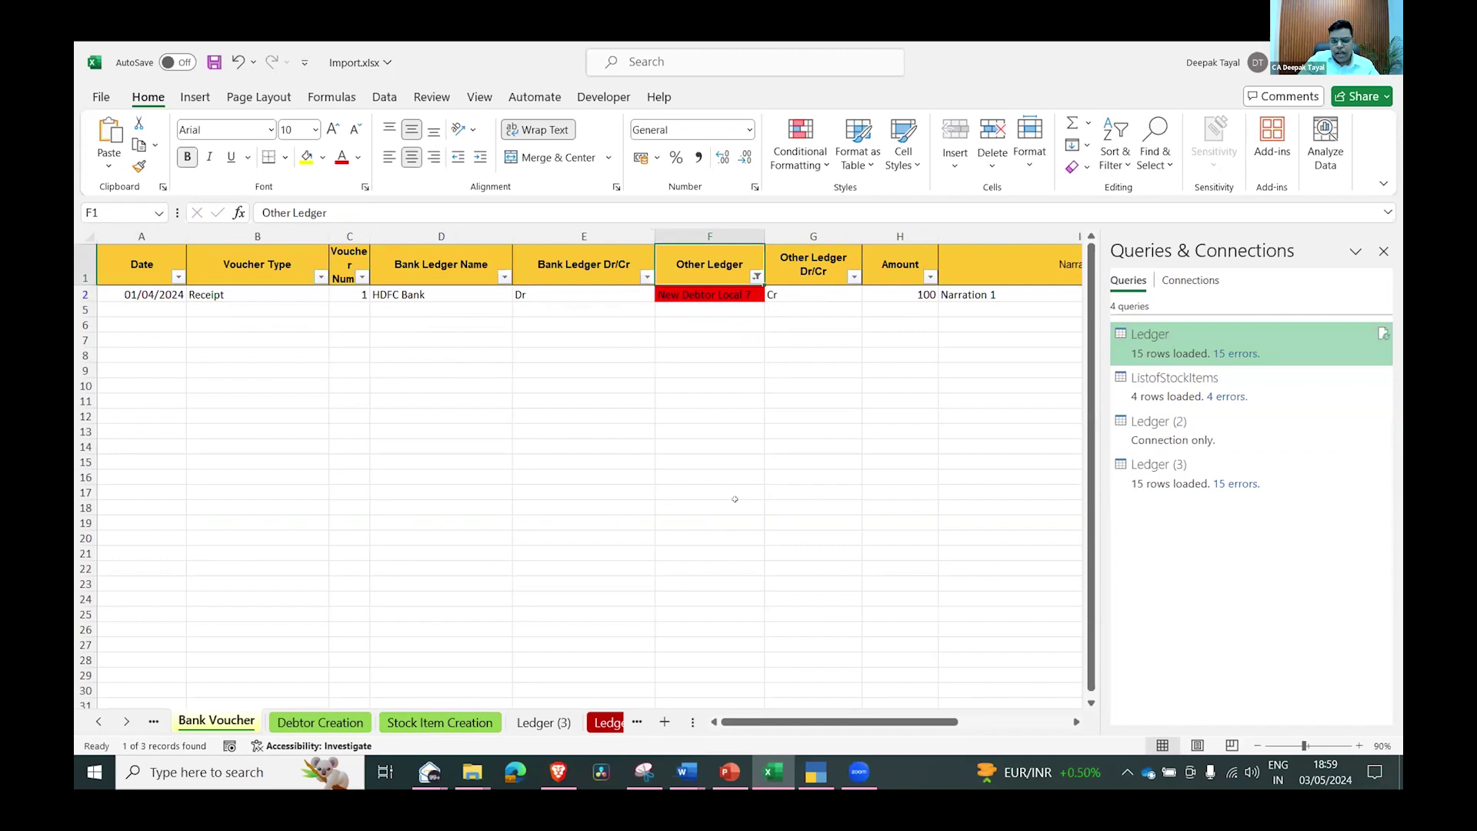
key(Down)
Locate the first debtor's name cell on the Debtor Creation sheet
key(ctrl+Page_Down)
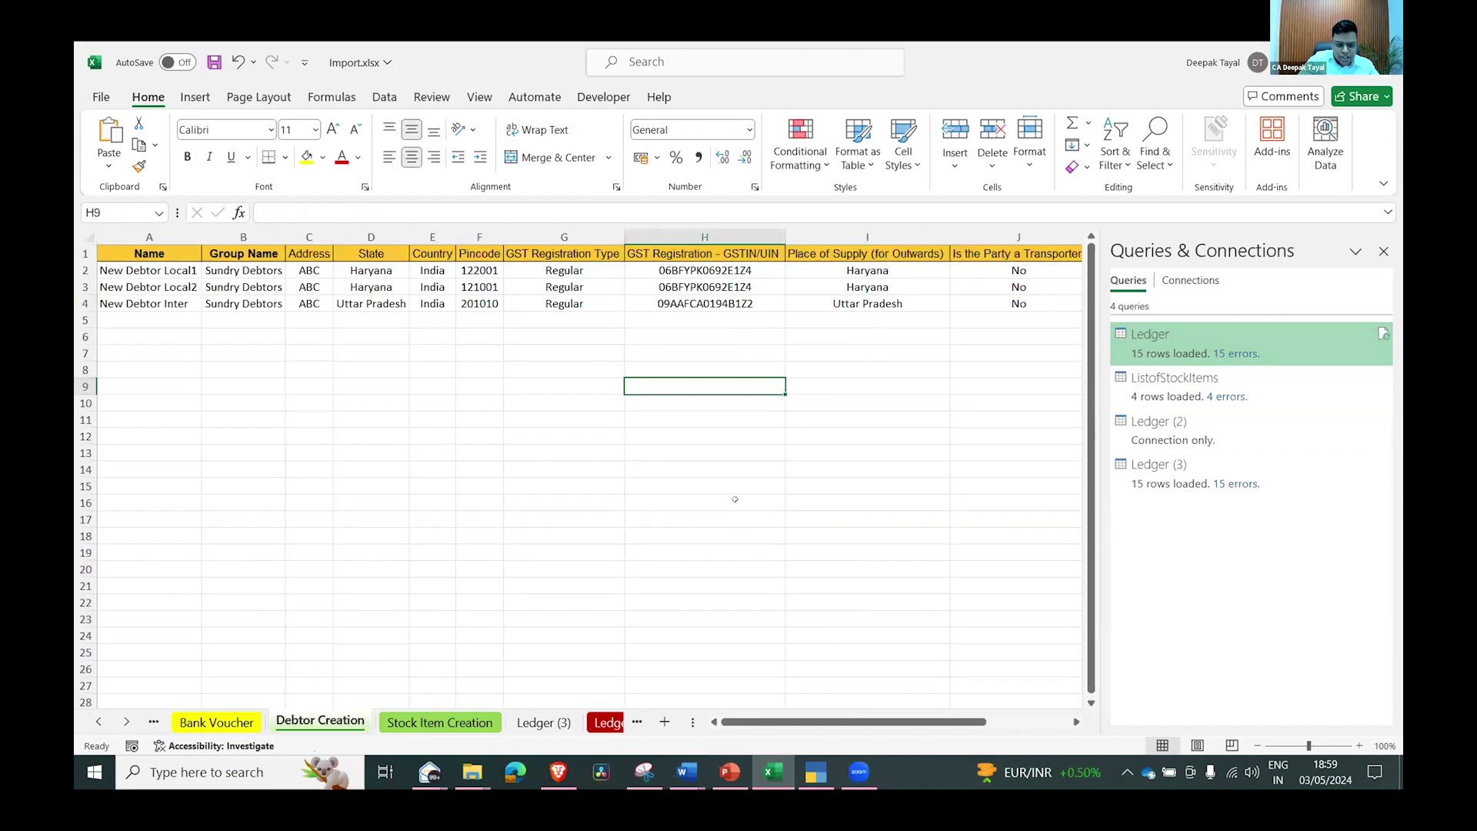
key(Left)
key(Left)
key(Home)
key(Up)
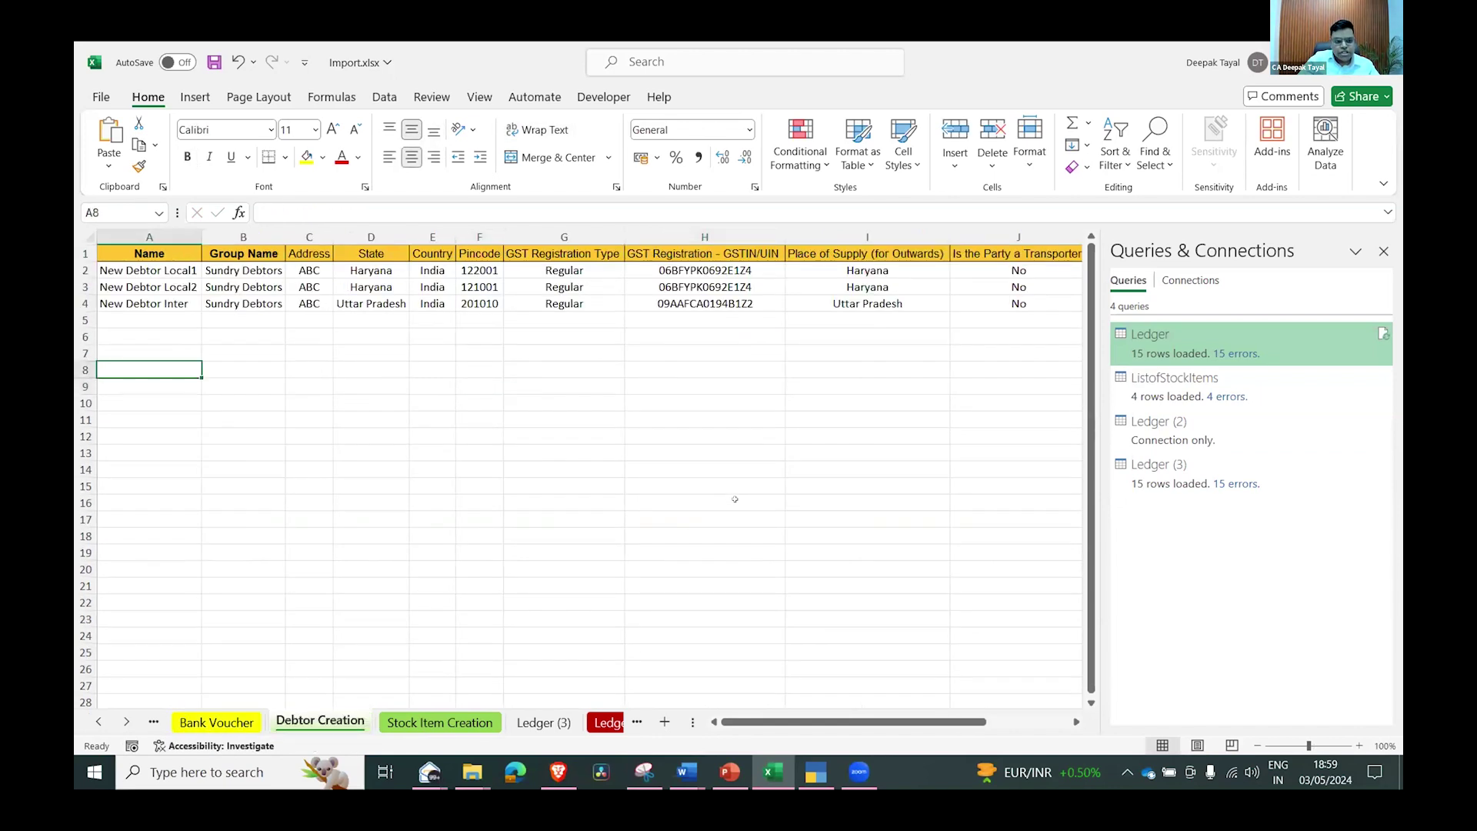
key(Up)
key(Up)
key(Up)
key(Up)
key(Up)
key(Up)
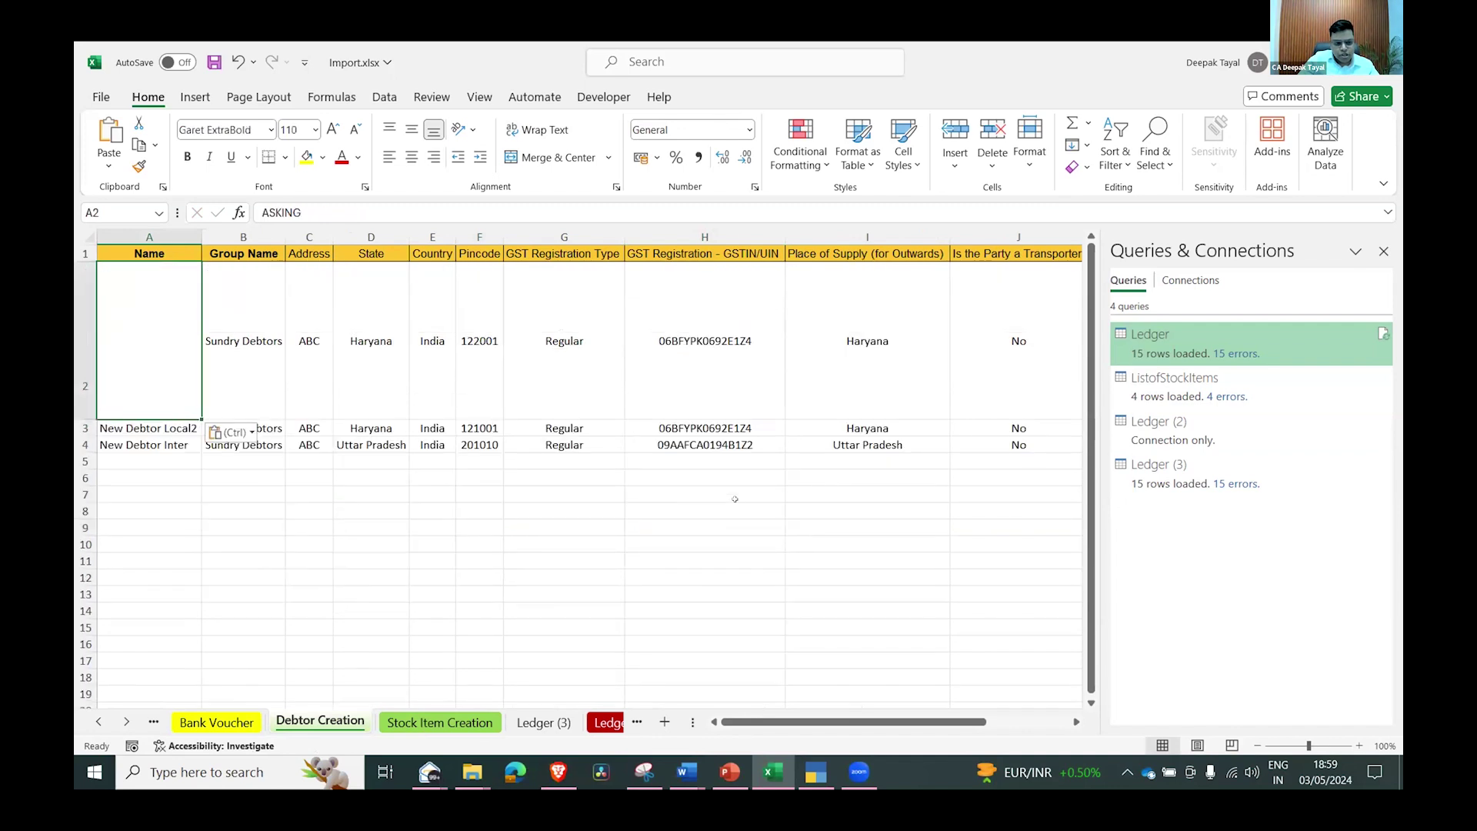
key(ctrl+Page_Up)
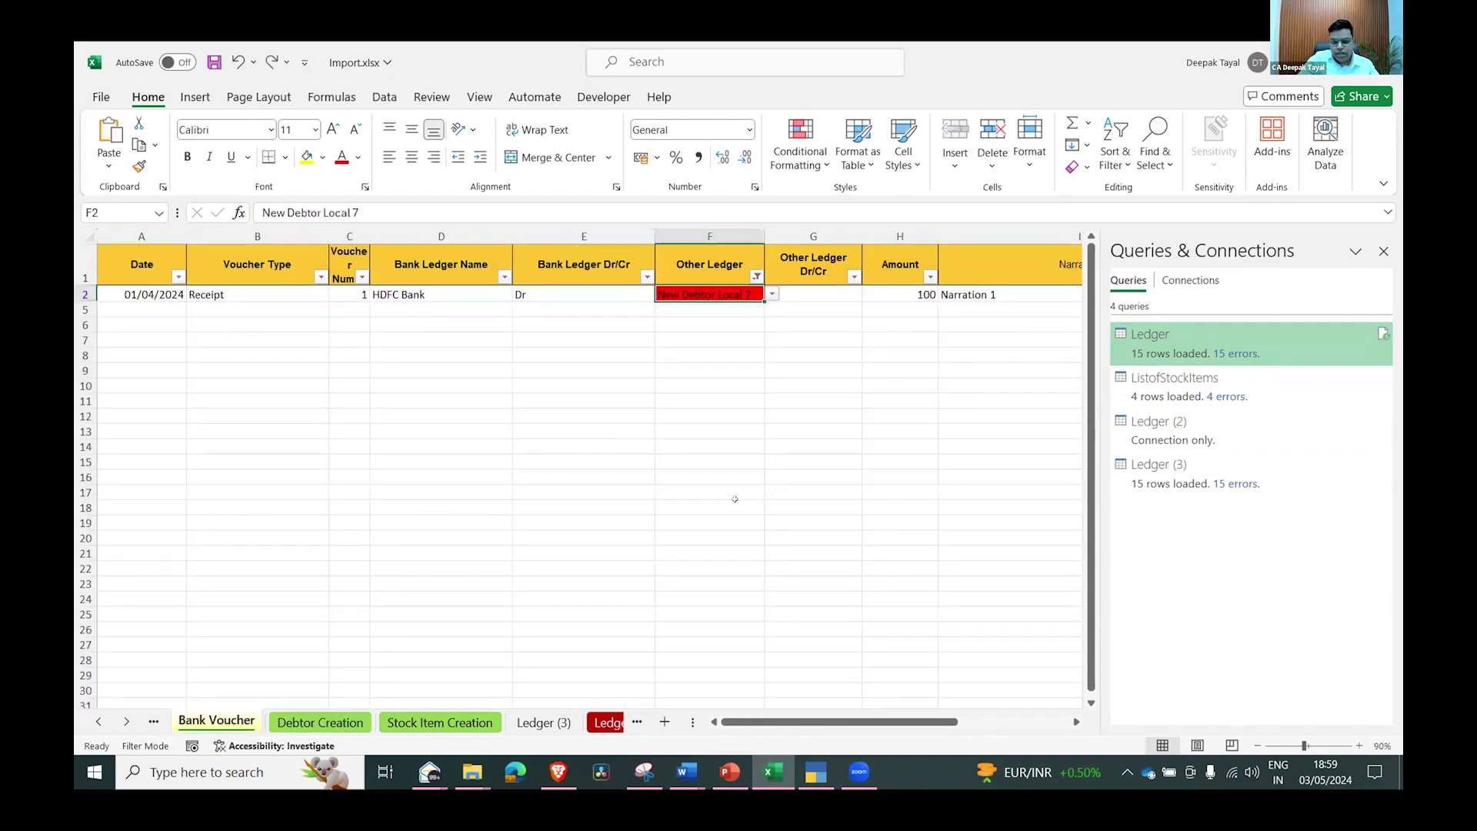
key(ctrl+Page_Down)
Put New Debtor Local 7 in A2, clear rows 3–4, and check TallyPrime's import options
key(Down)
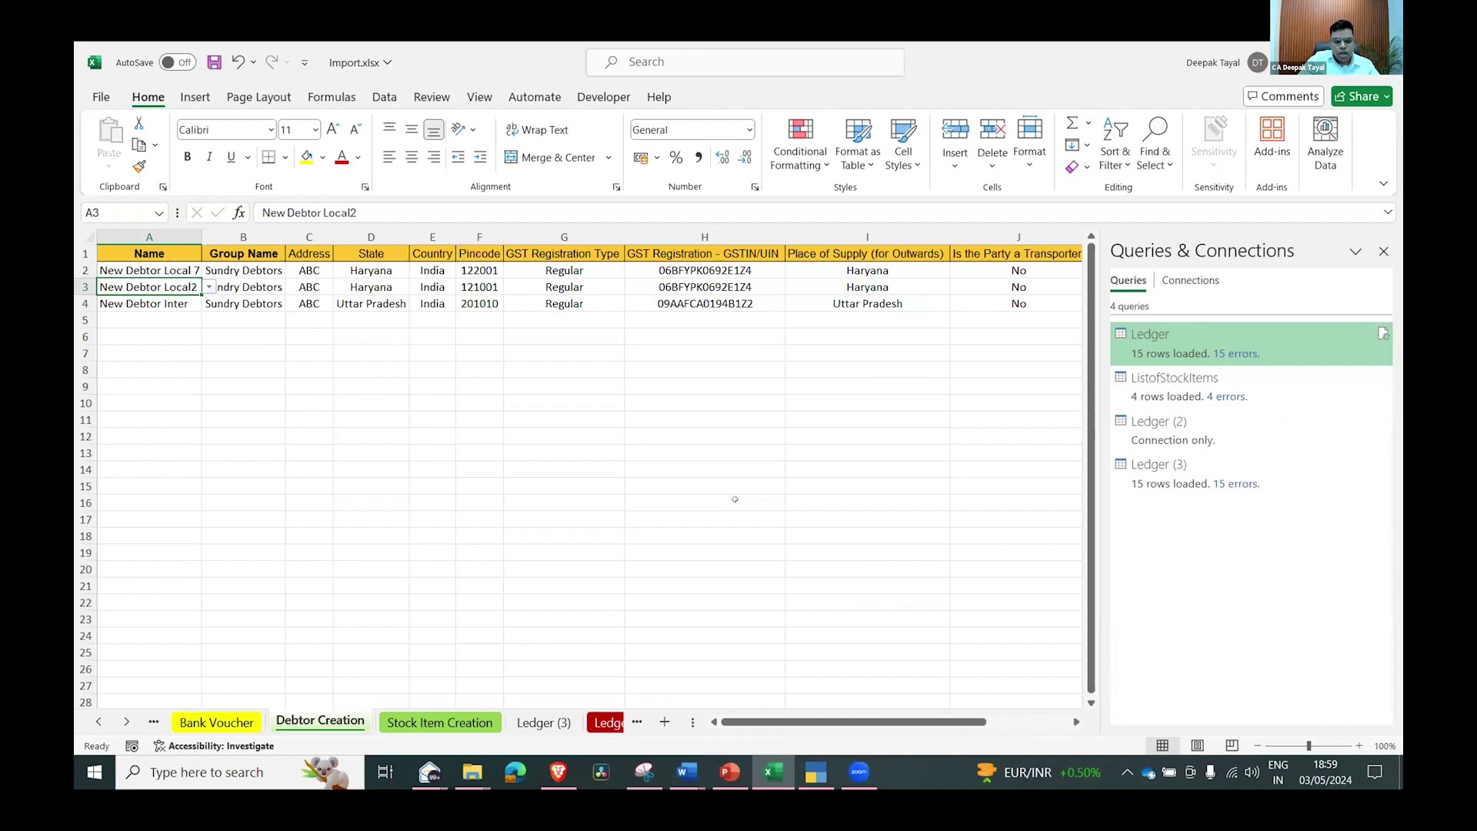
key(ctrl+shift+End)
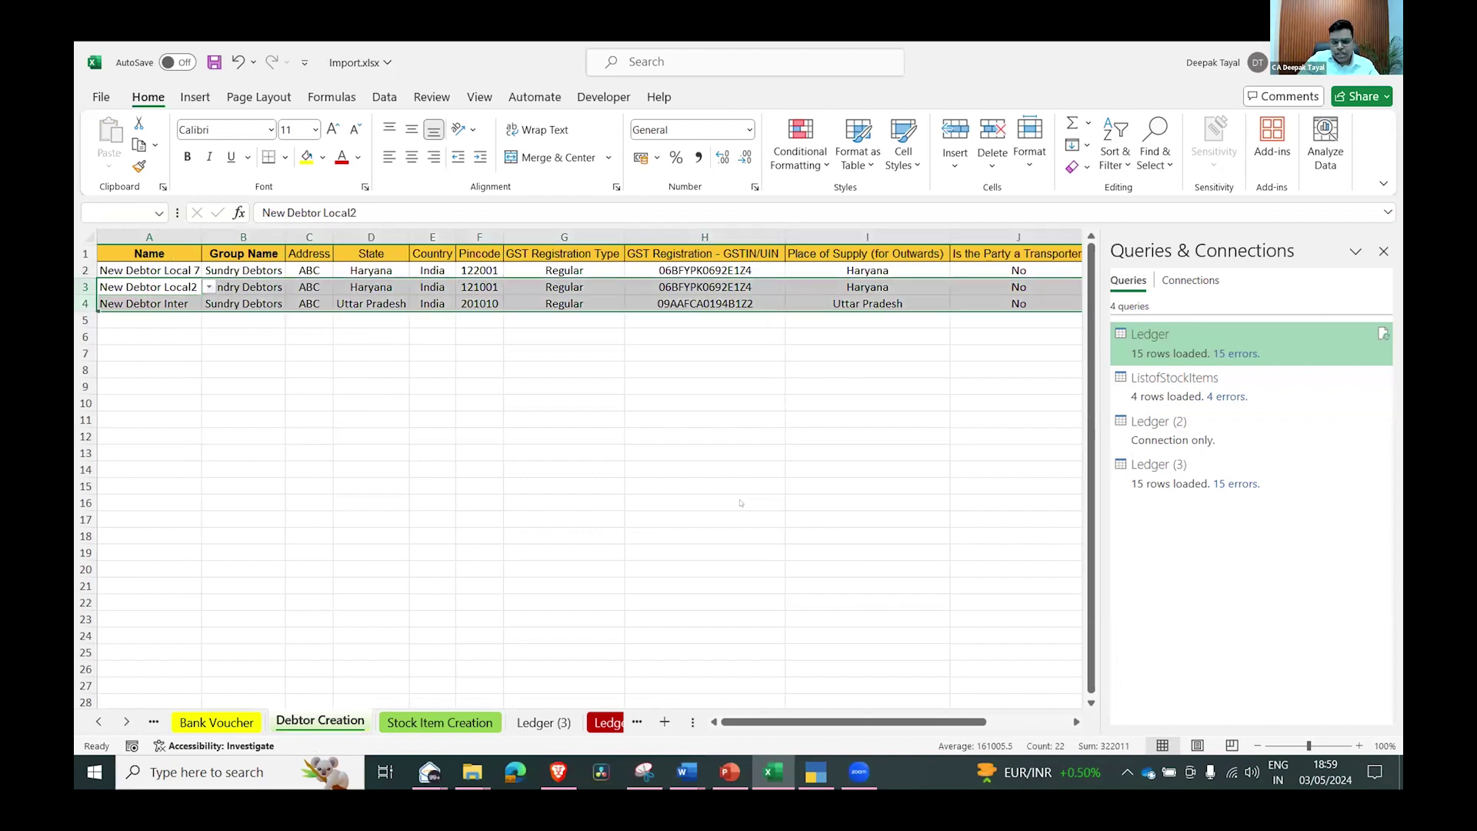
key(Delete)
key(alt+Tab)
key(alt+Tab)
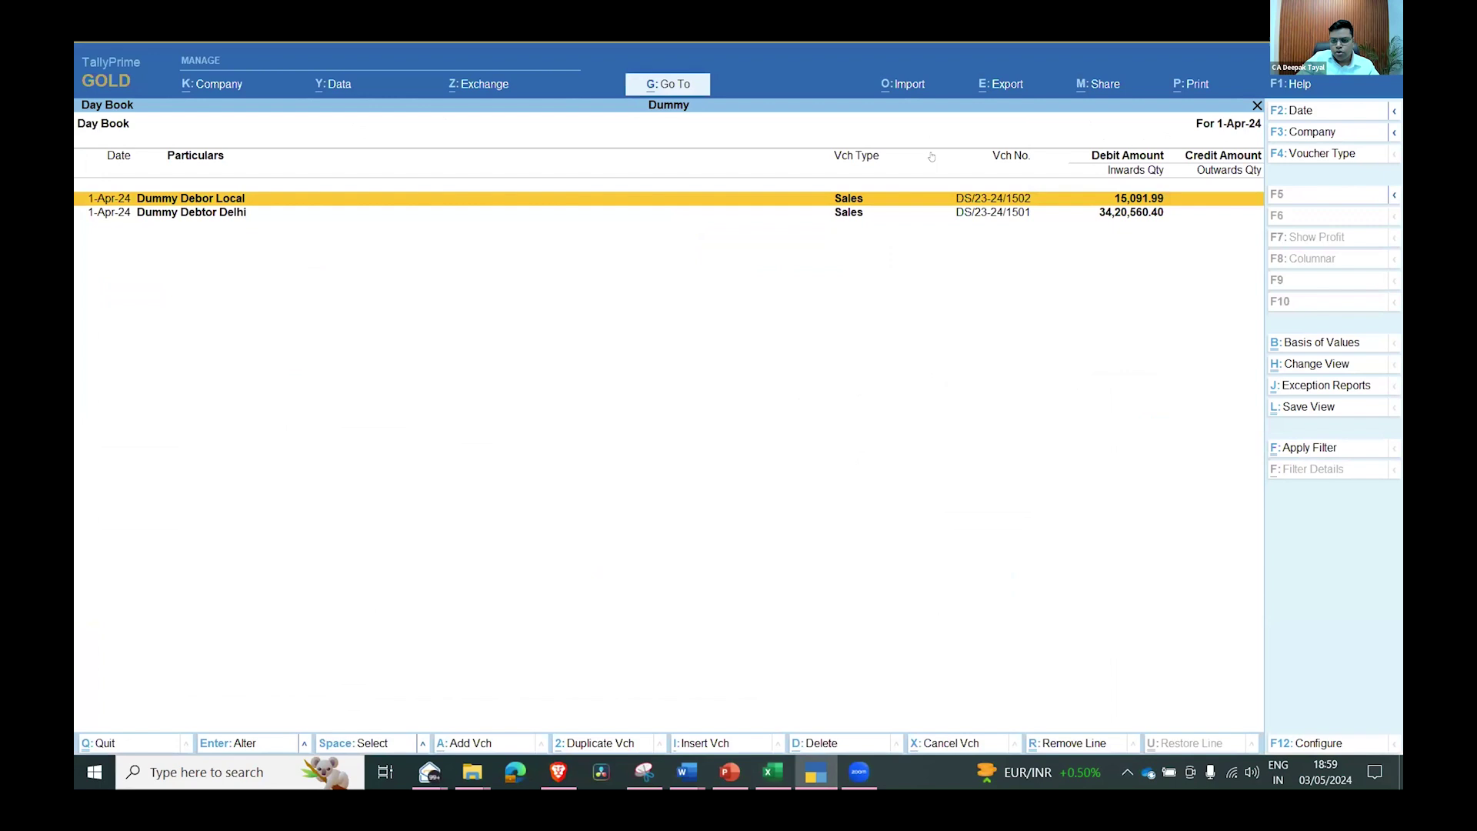
key(alt+o)
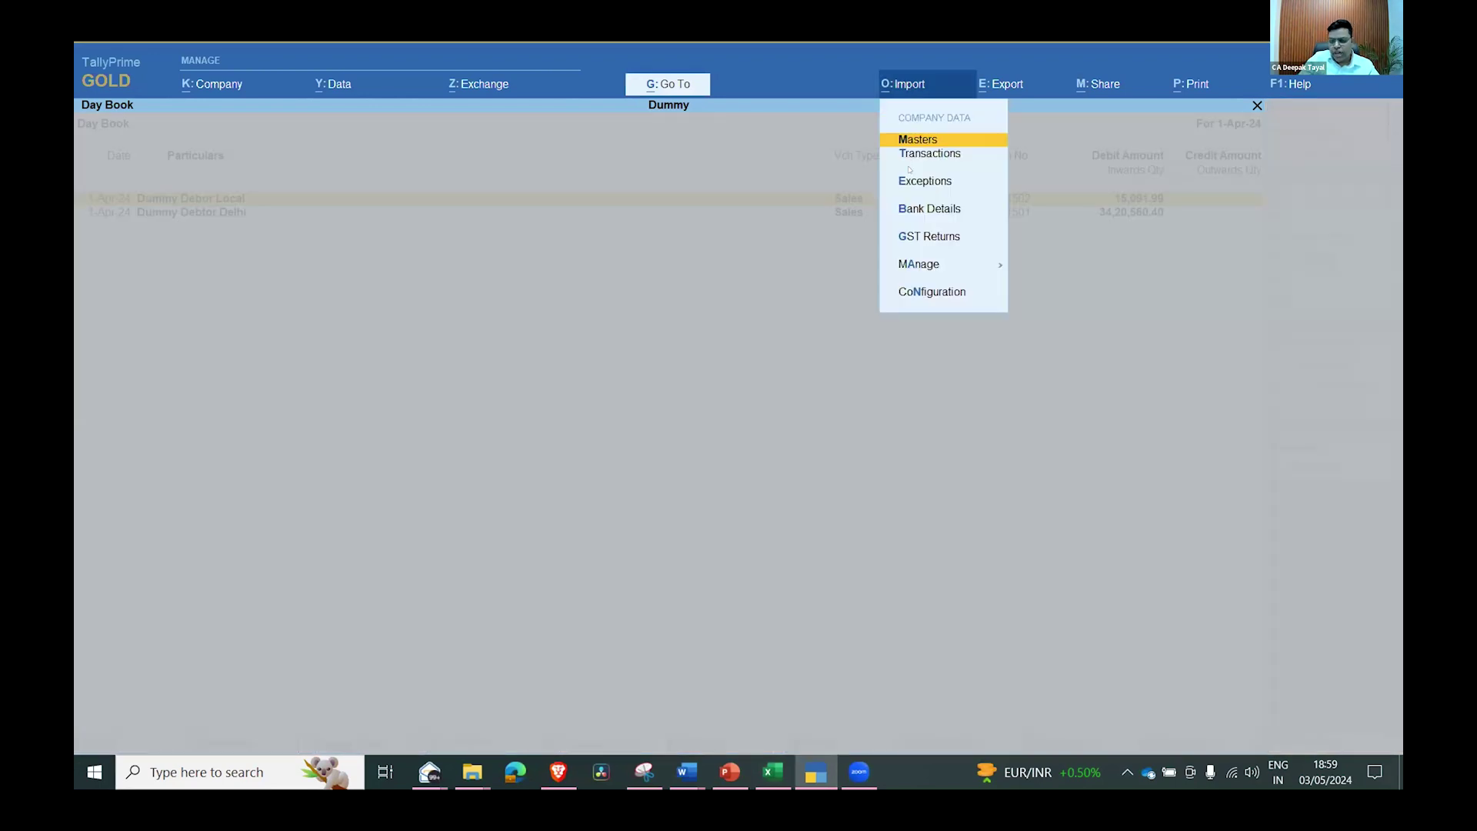
key(Escape)
On the Ledger (3) sheet, Refresh All and confirm New Debtor Local 4 appears
key(alt+Tab)
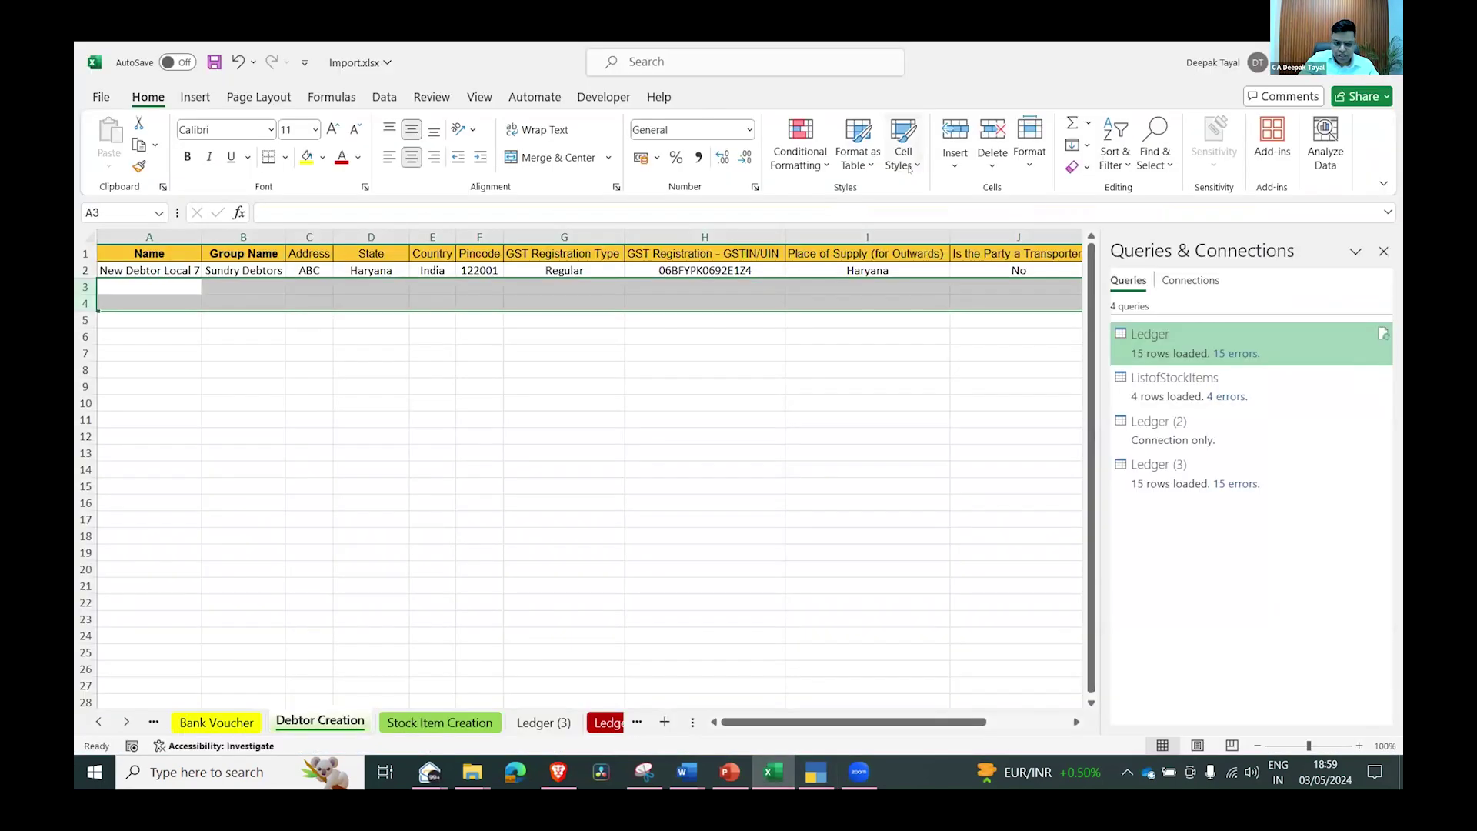
key(ctrl+Page_Up)
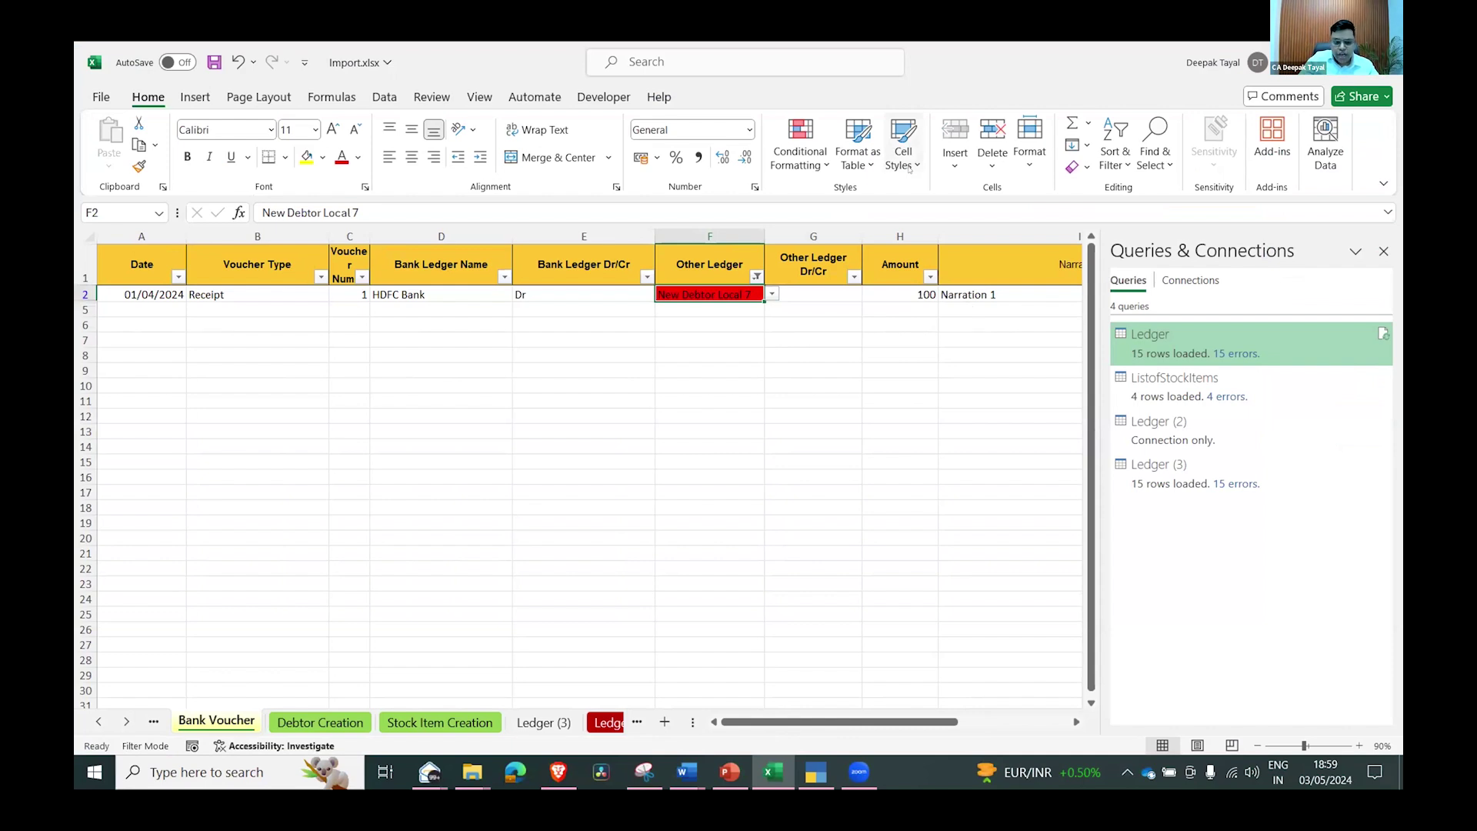
key(ctrl+Page_Down)
key(ctrl+Page_Down)
key(ctrl+Page_Down)
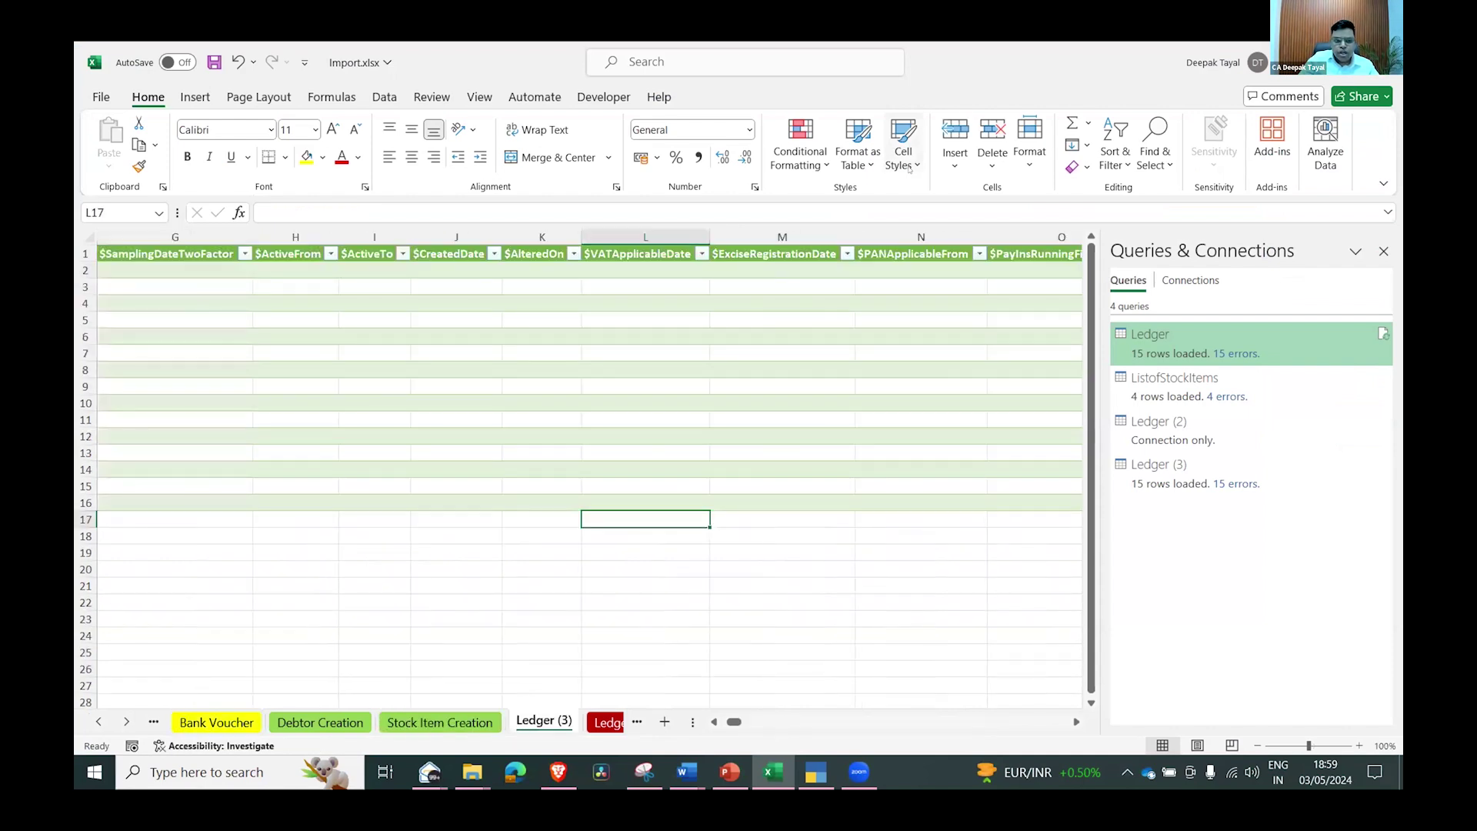
key(ctrl+Page_Down)
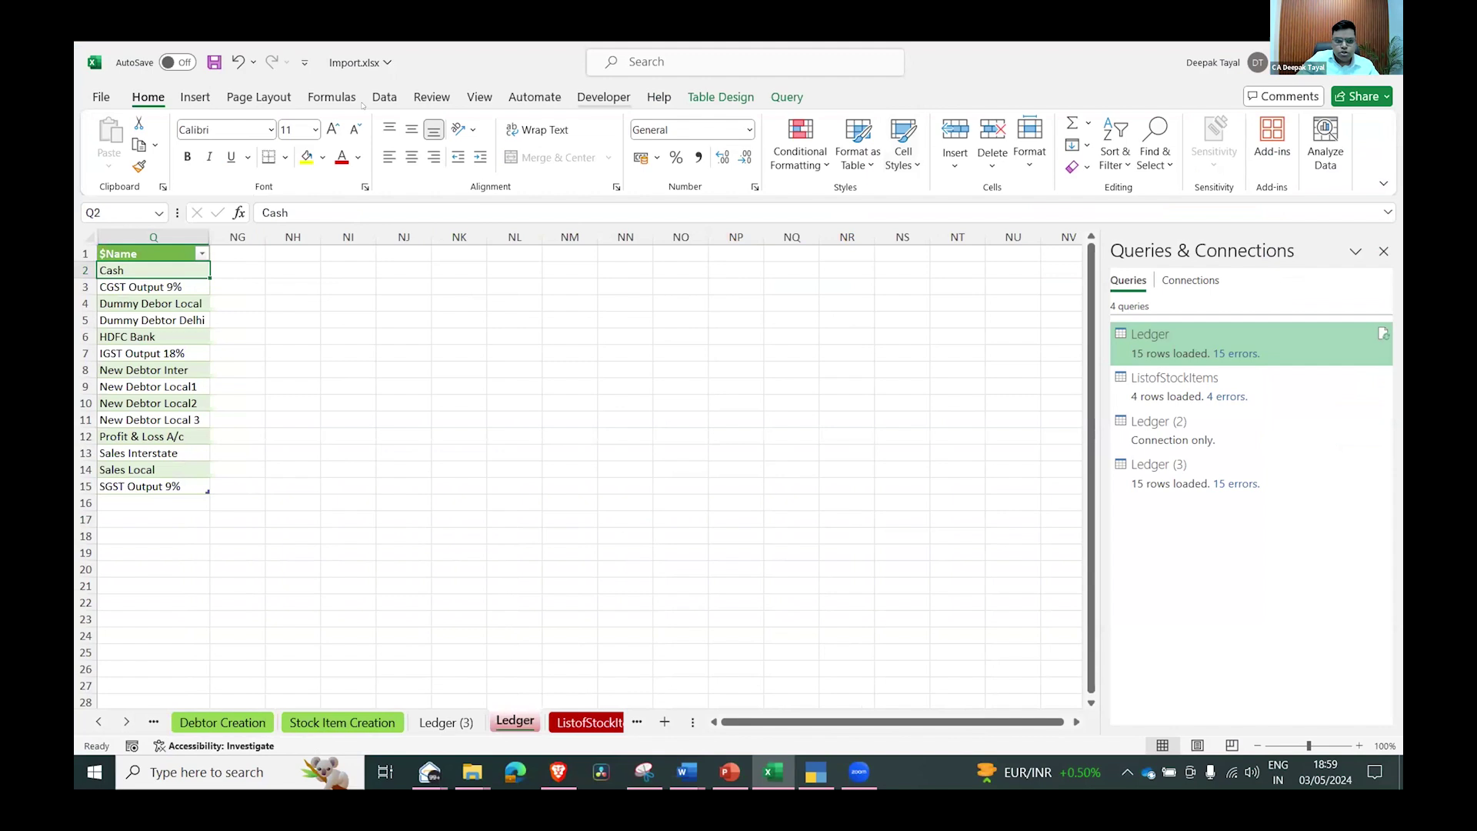
click(385, 97)
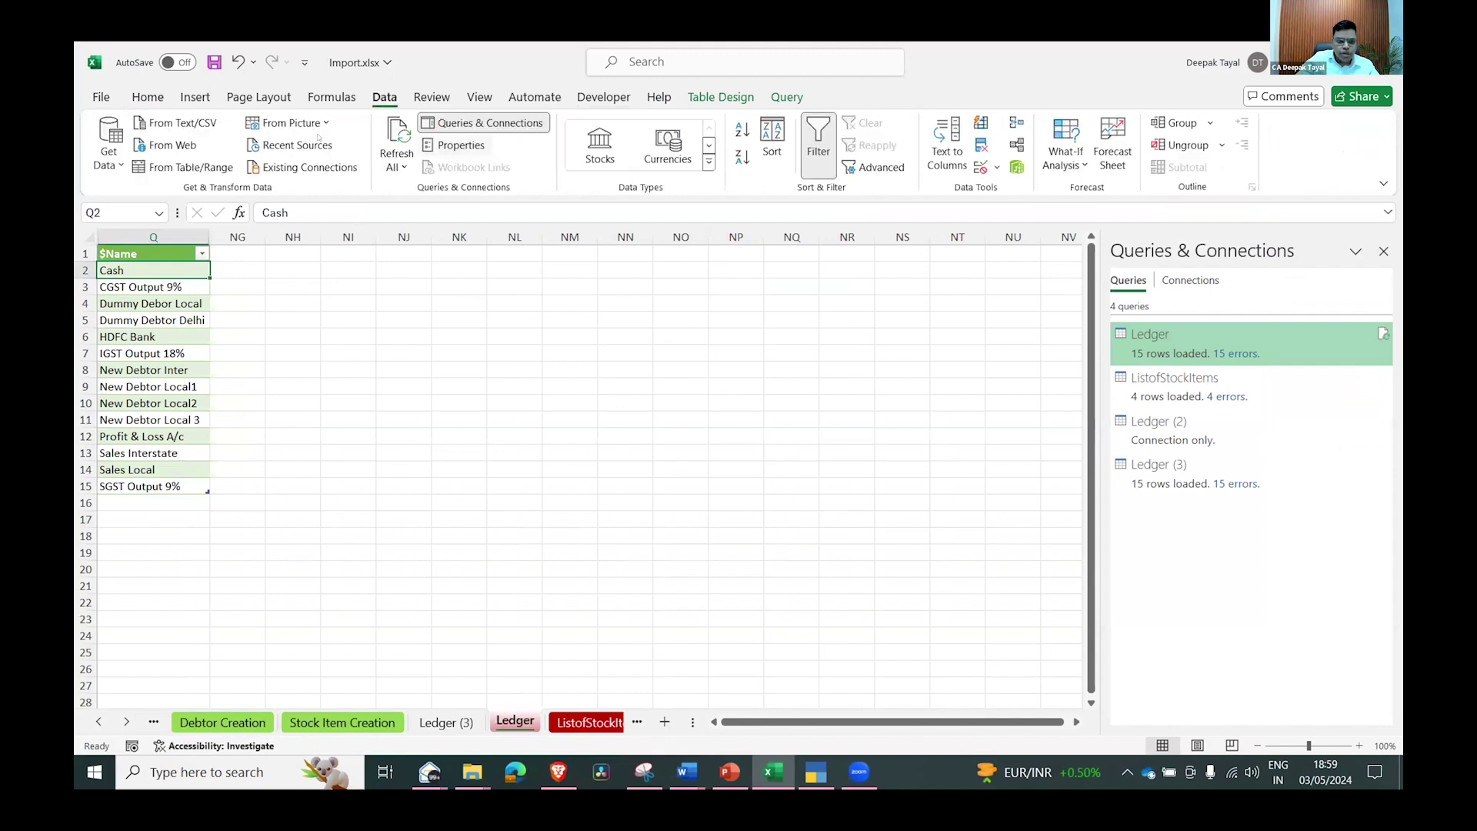
click(397, 143)
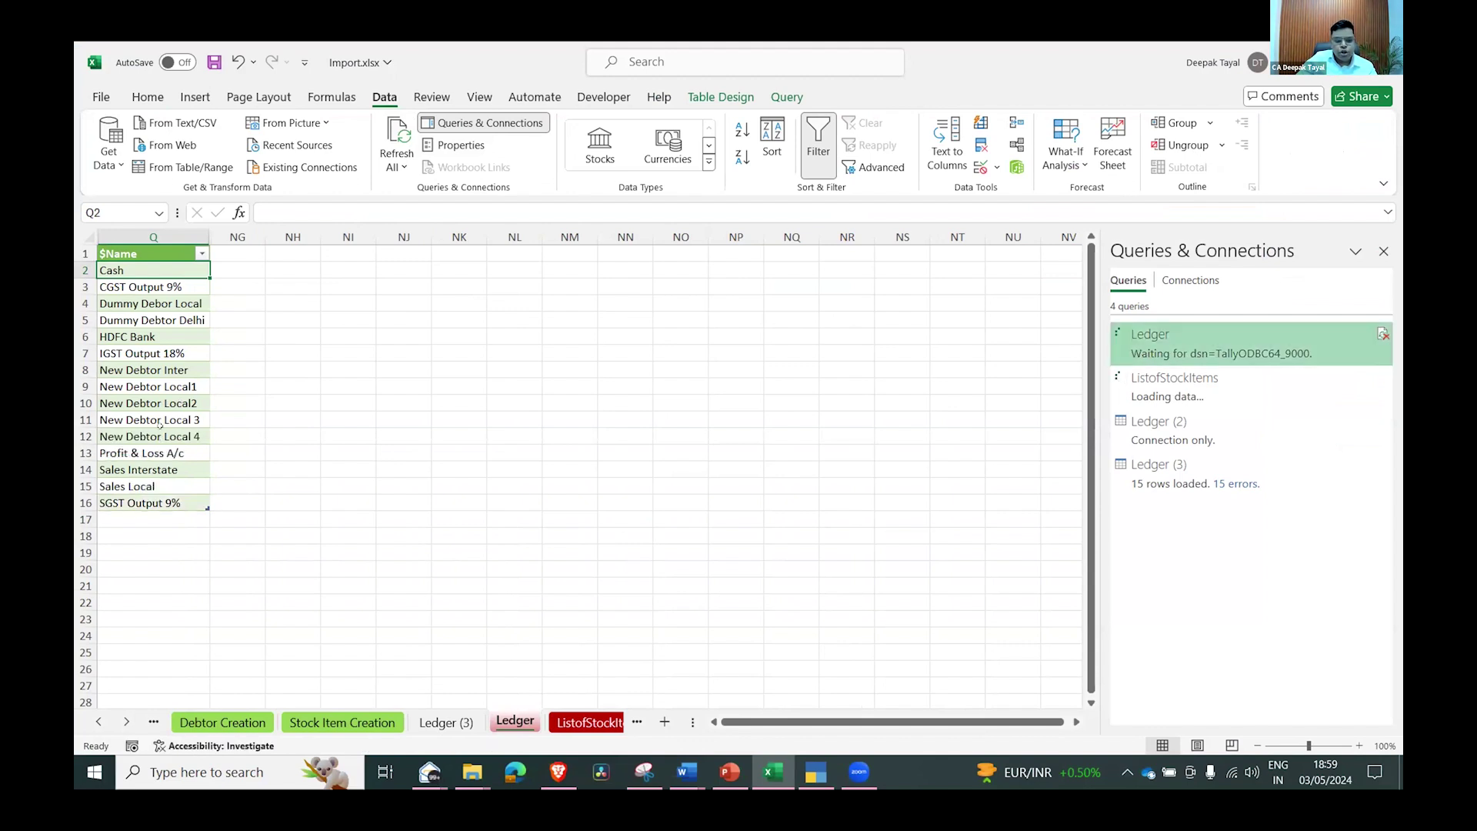
click(158, 436)
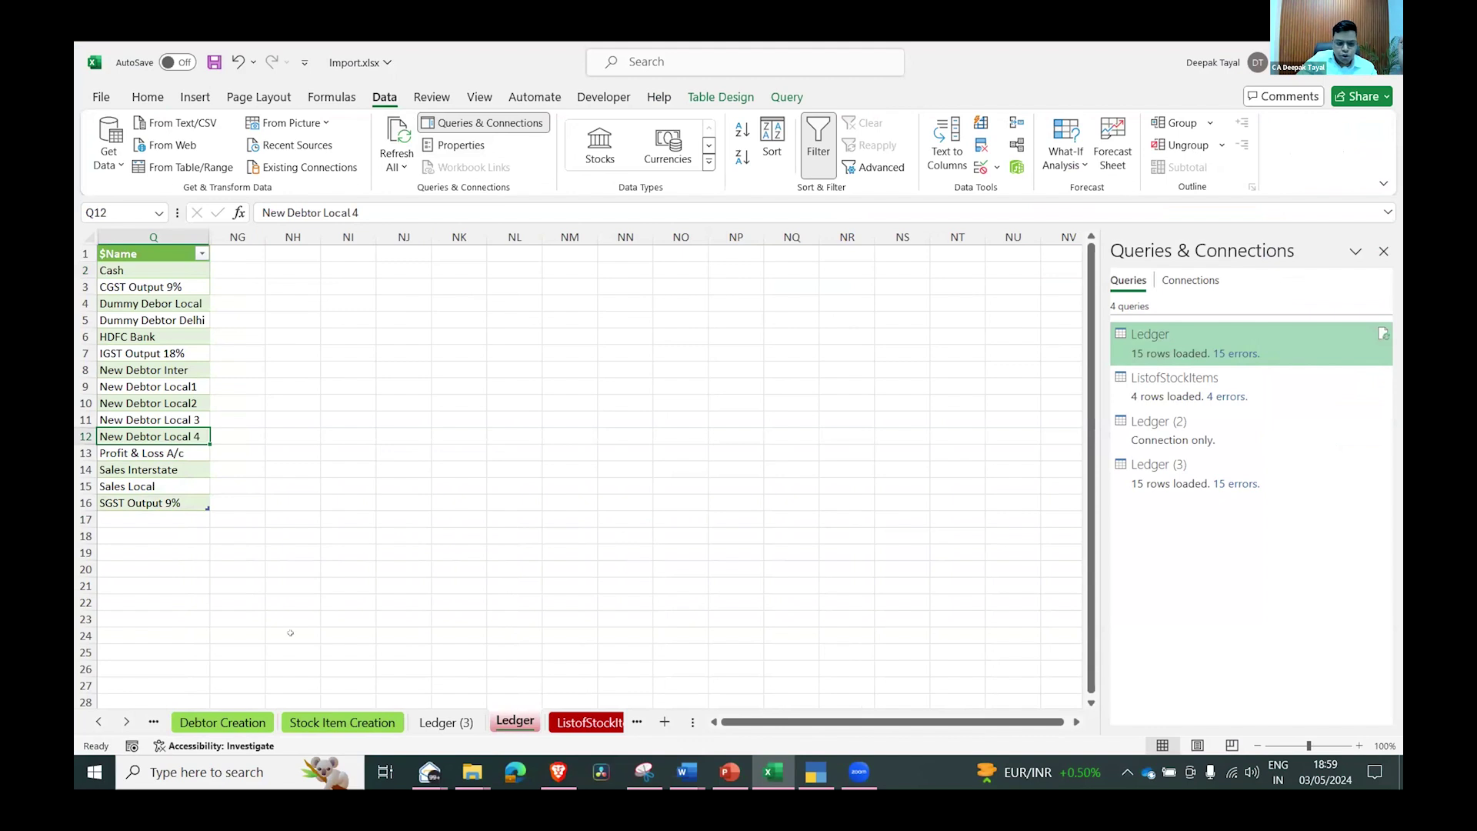
click(353, 512)
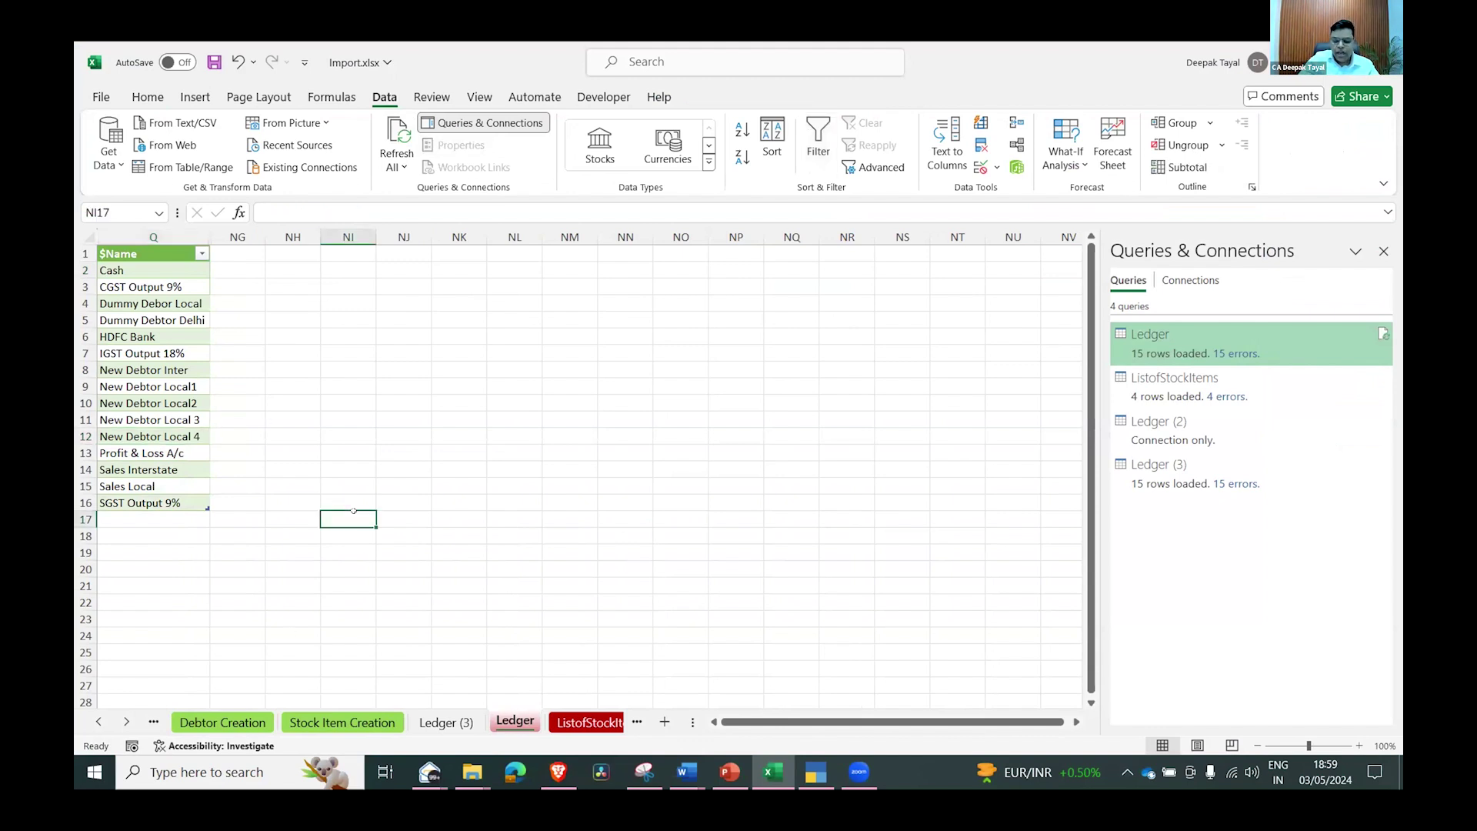
On the Bank Voucher sheet, set cell F2's Other Ledger to New Debtor Local 4
key(ctrl+Page_Up)
key(ctrl+Page_Up)
key(ctrl+Page_Up)
key(ctrl+Page_Up)
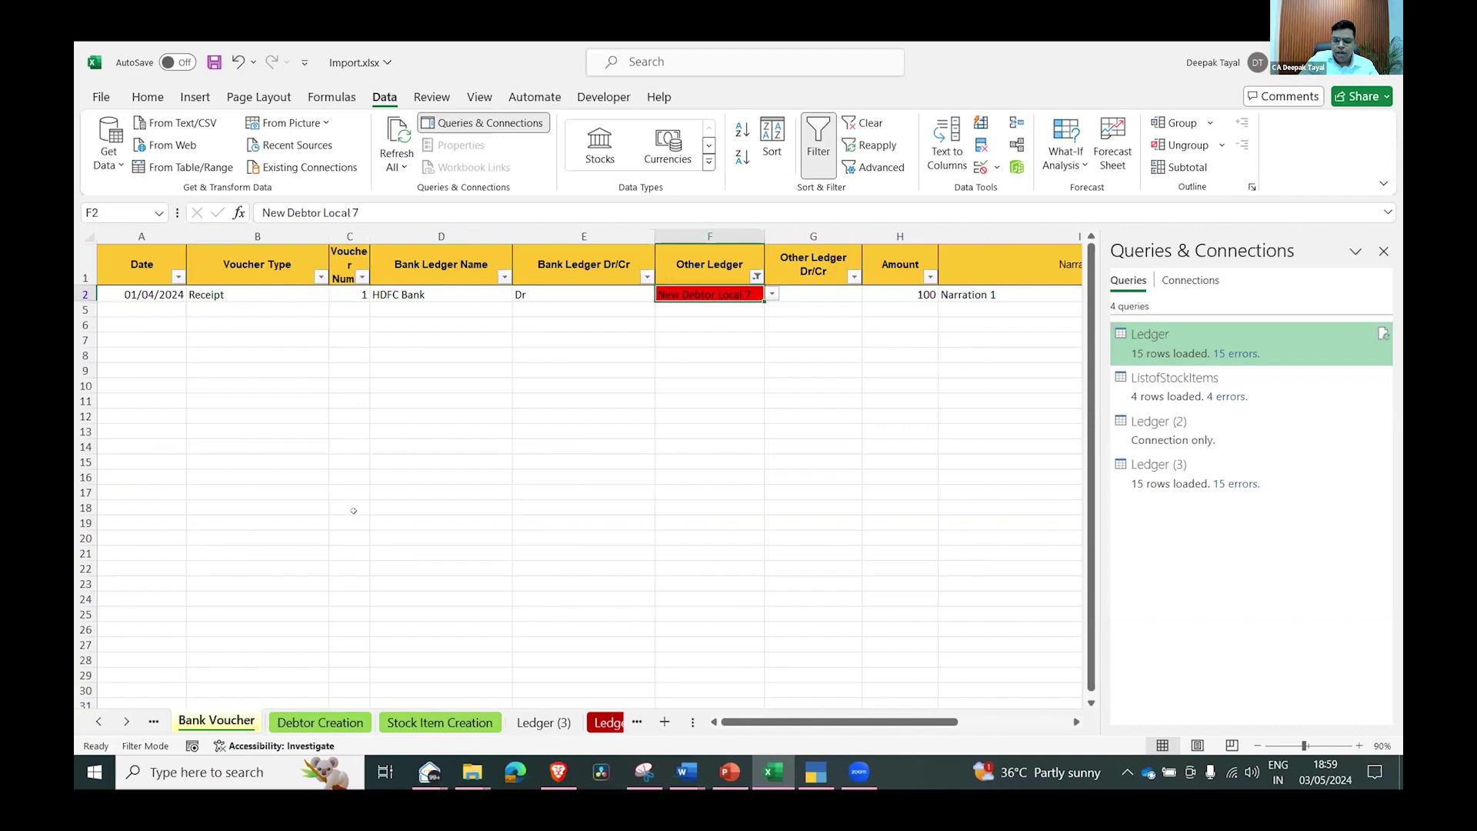
key(alt+Down)
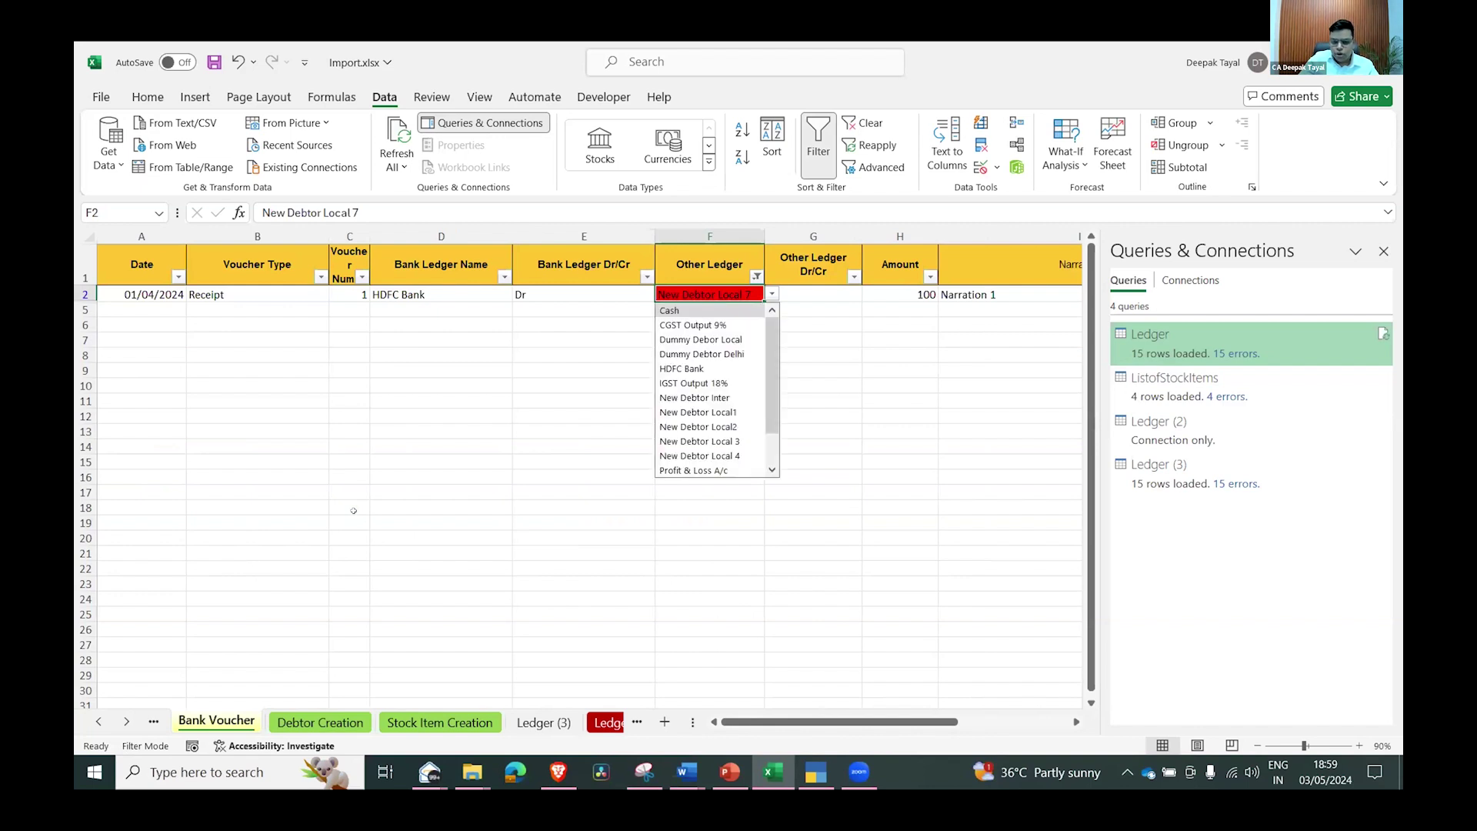
key(Down)
key(Down)
key(Down)
key(Down)
key(Down)
key(Down)
key(Down)
key(Down)
key(Down)
key(Down)
key(Return)
key(Tab)
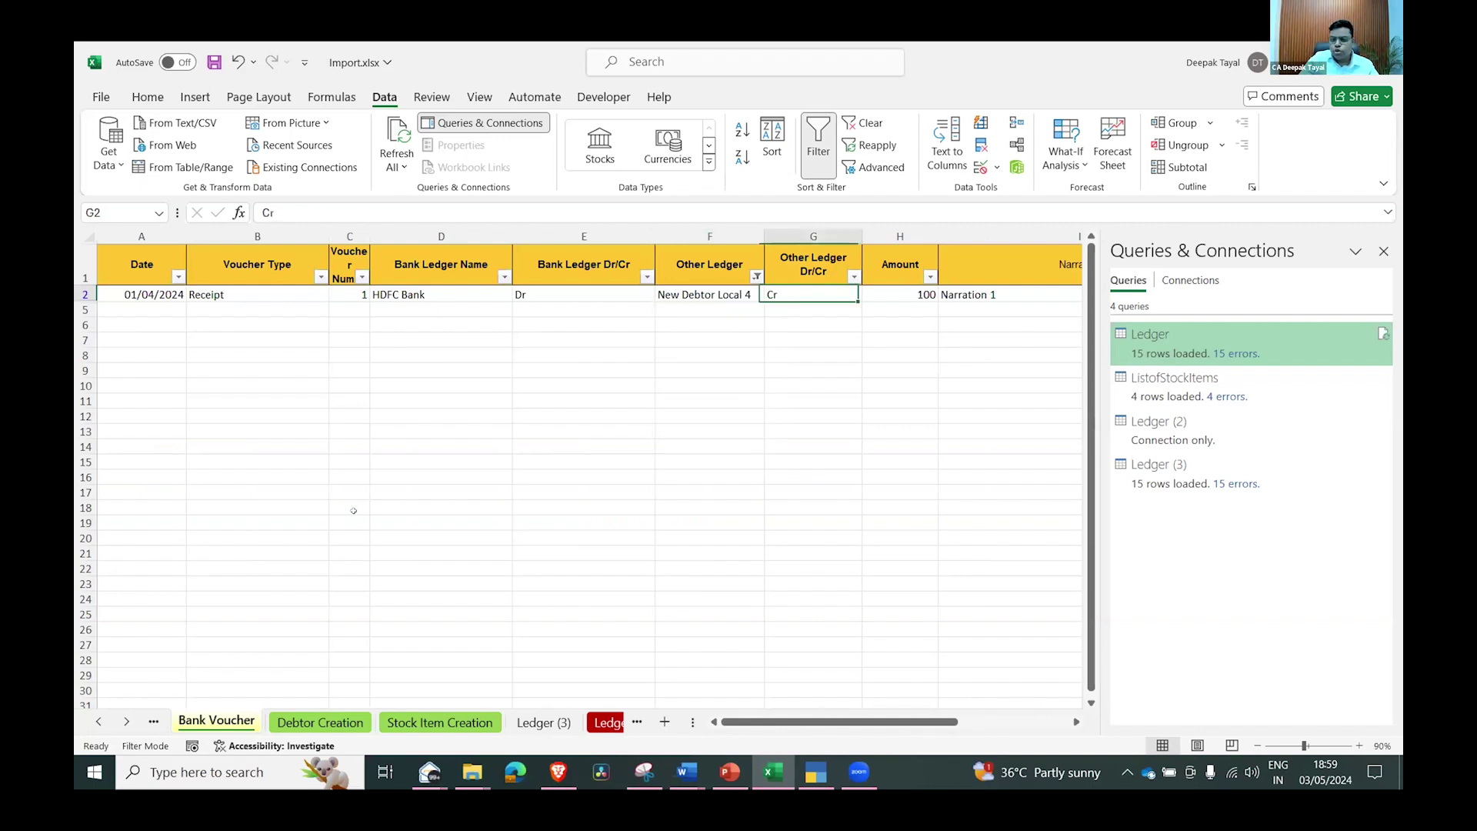
key(Delete)
key(shift+Tab)
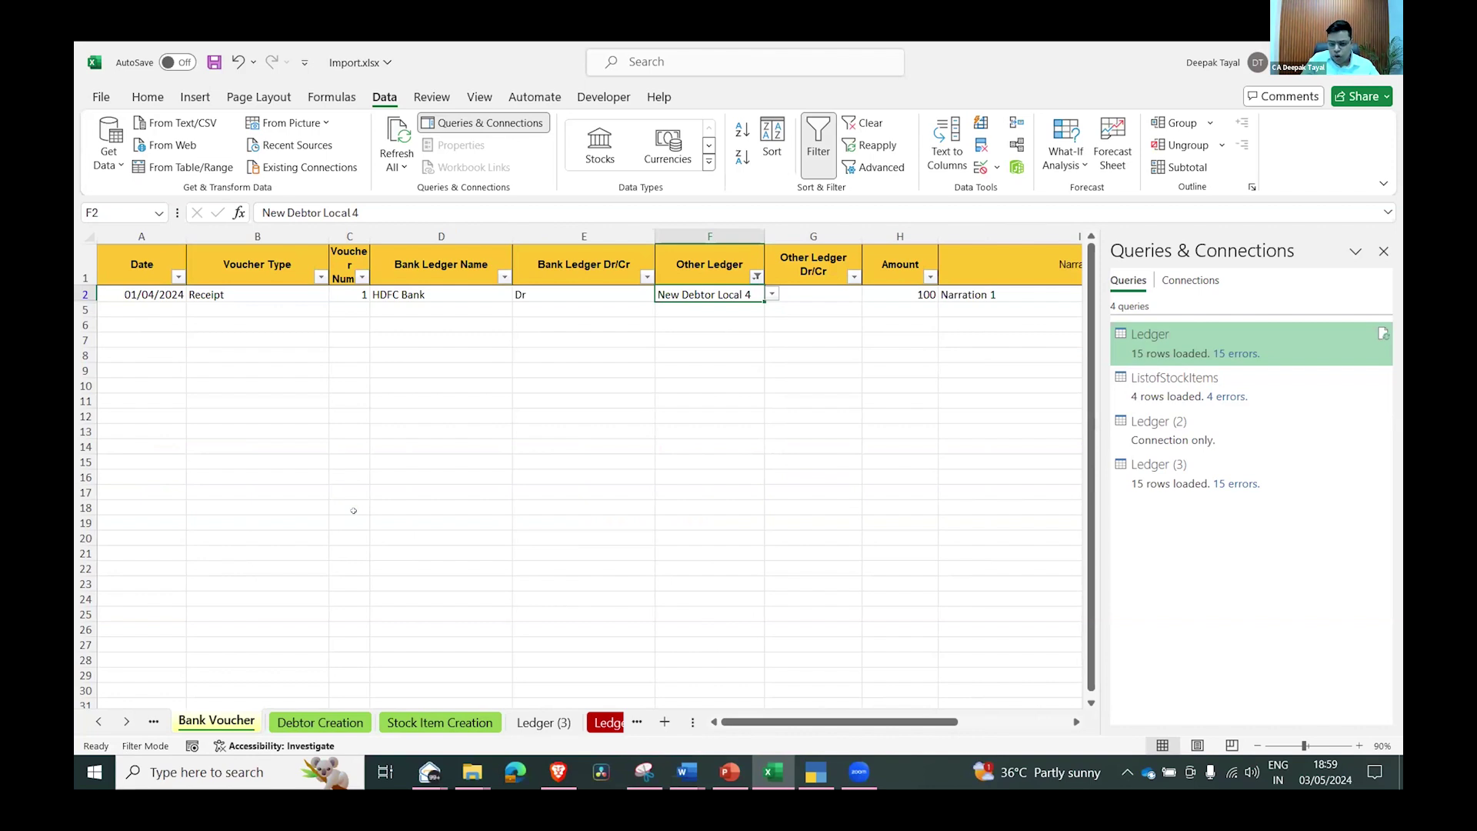
Clear the Other Ledger filter so all three vouchers show again
key(Up)
key(alt+d)
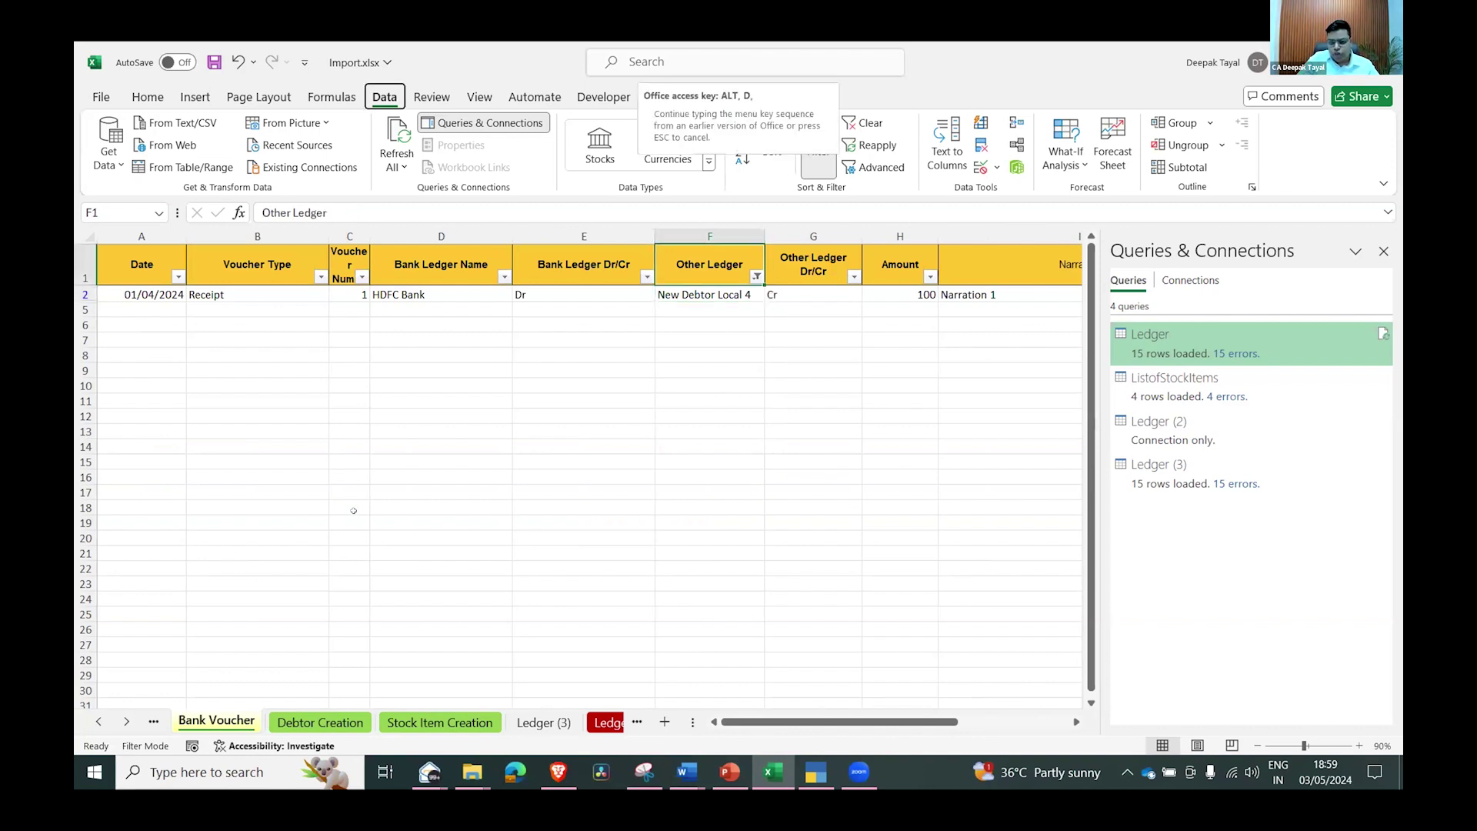
key(f)
key(s)
key(Down)
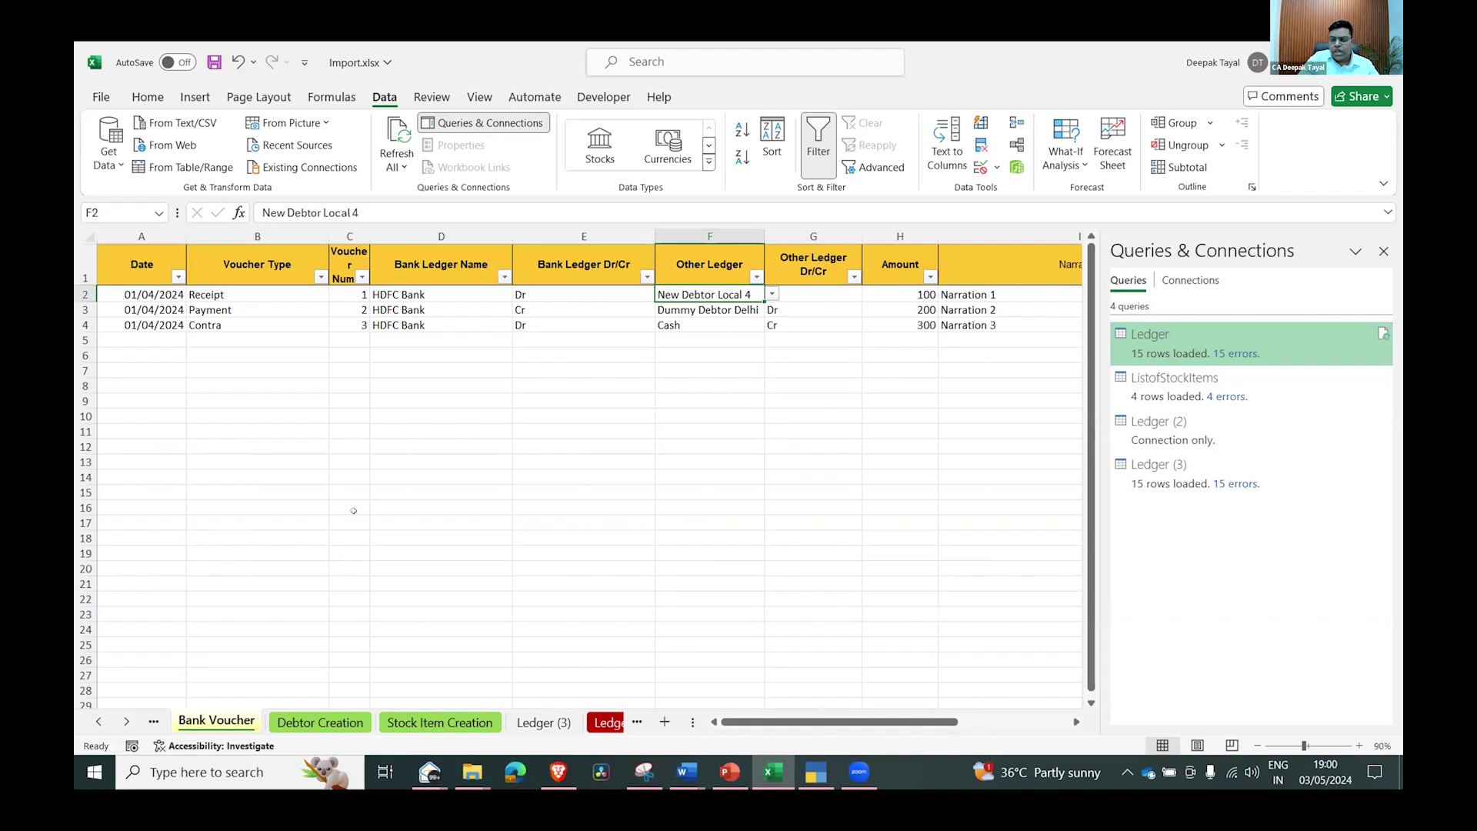
key(Right)
key(Right)
key(Right)
key(Right)
key(Left)
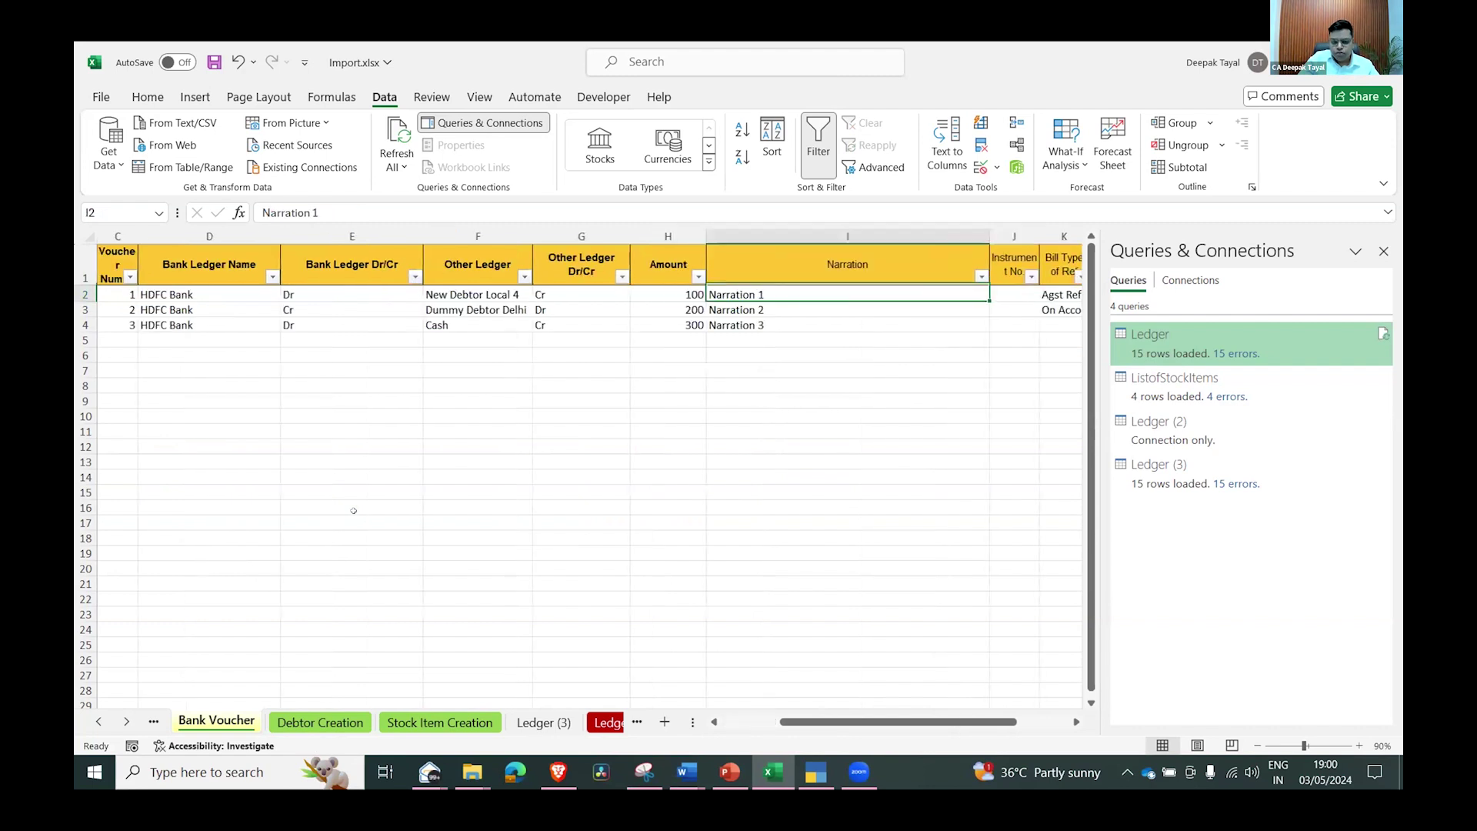
key(Left)
key(Left)
key(Left)
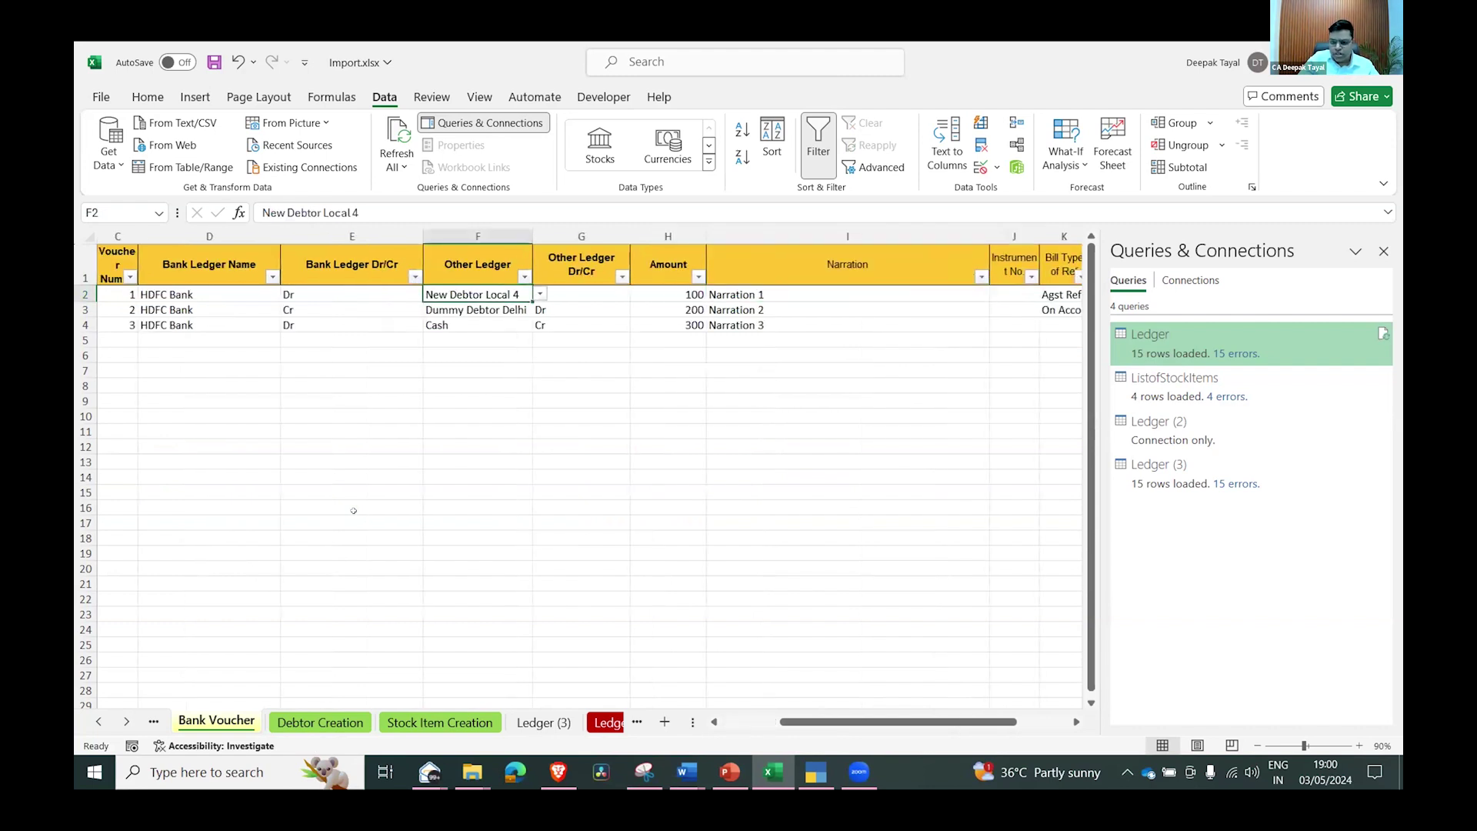
key(Right)
key(Right)
key(Right)
key(Left)
key(Left)
key(Left)
key(Right)
key(Right)
key(Right)
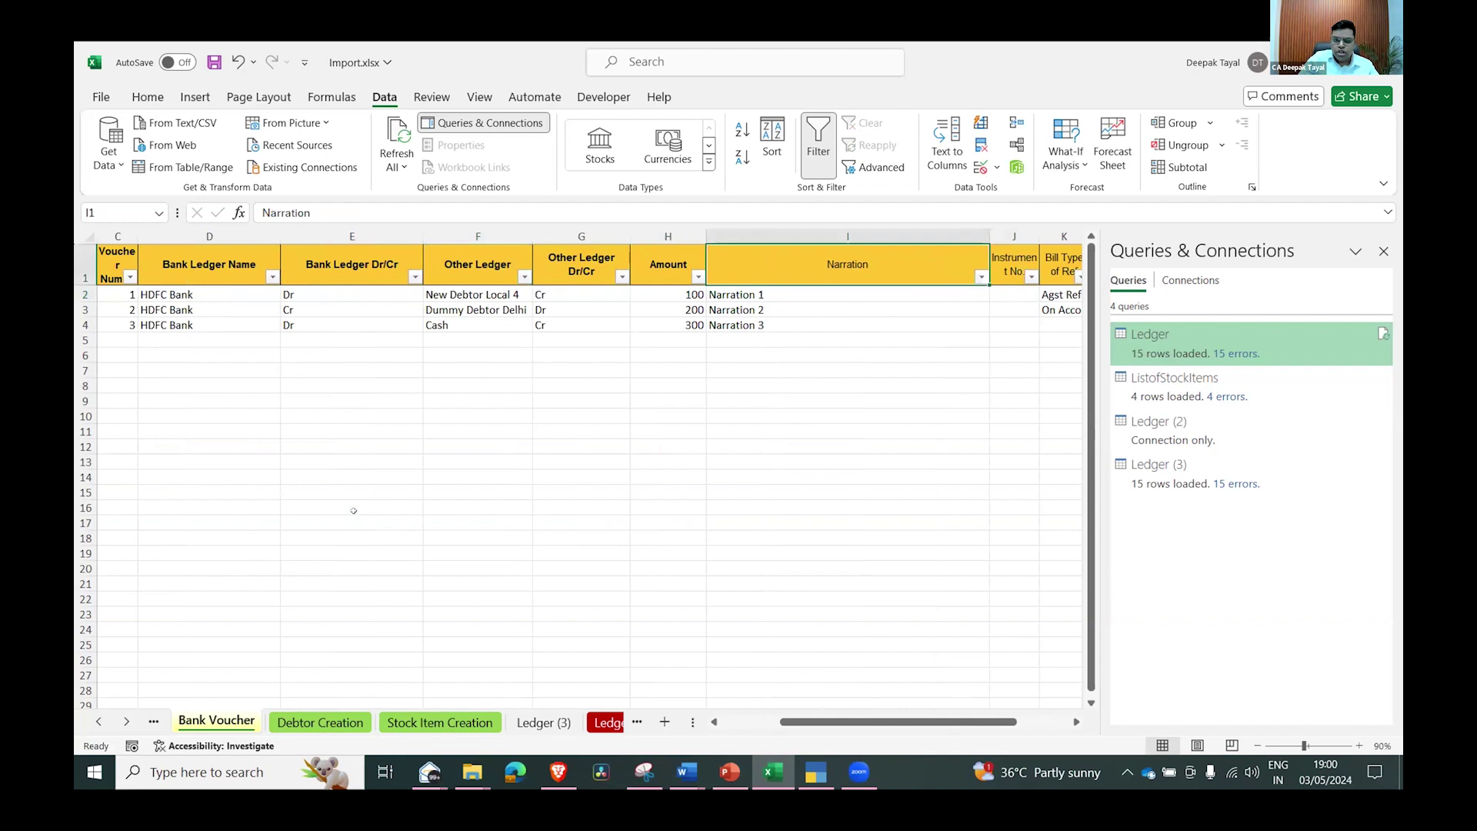
key(Left)
key(Left)
key(Left)
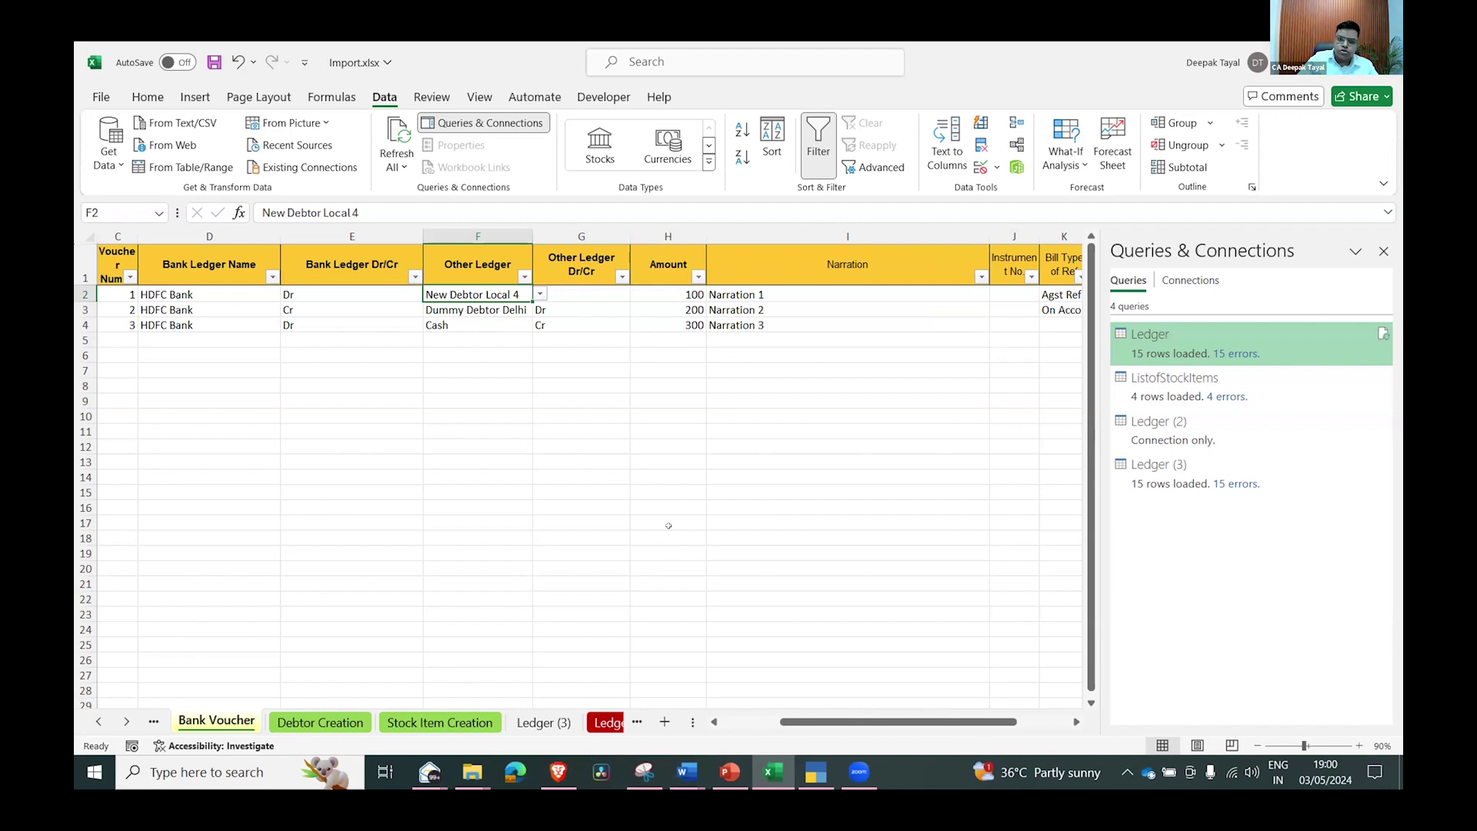
key(Up)
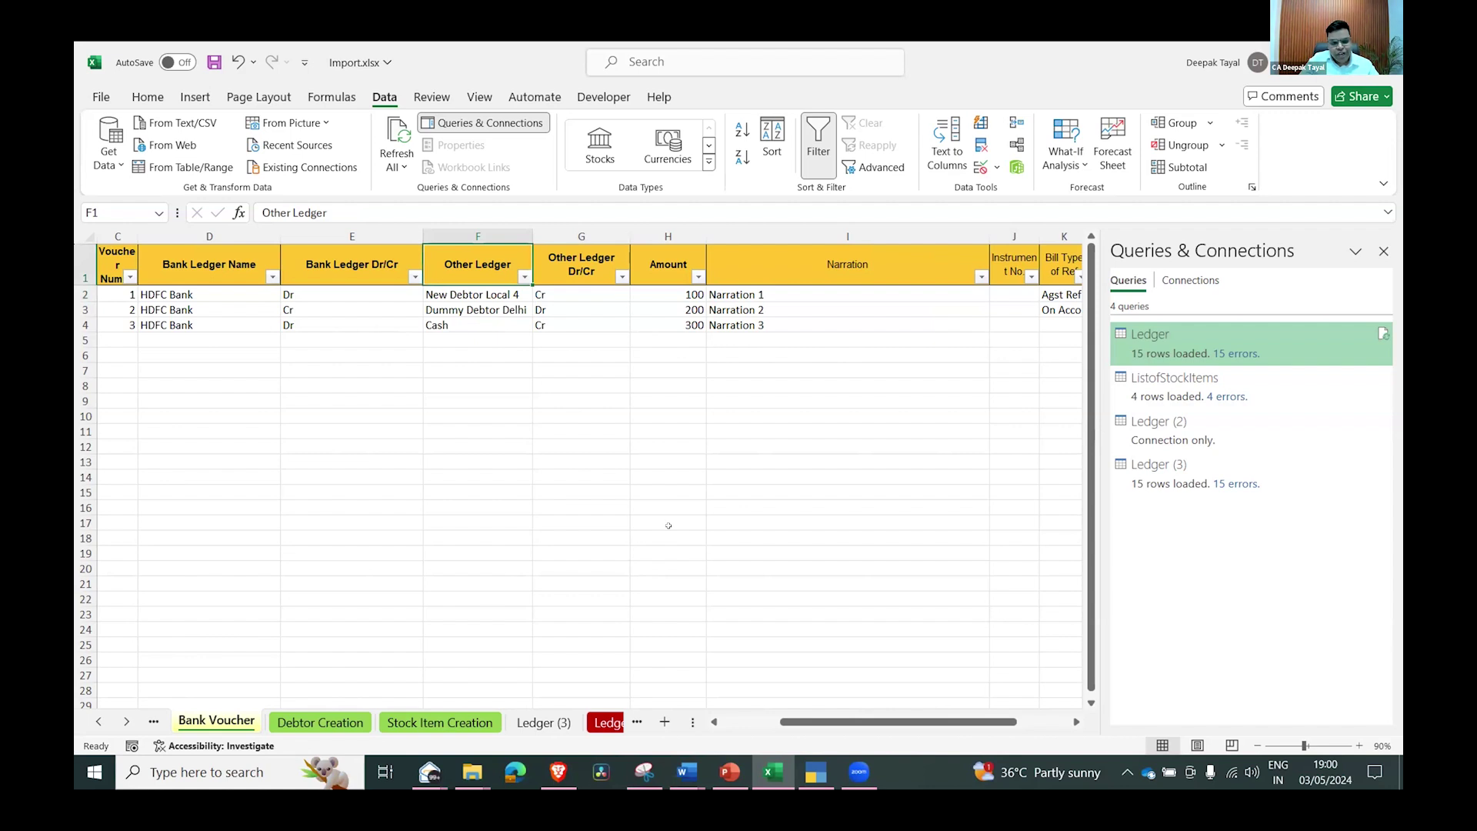
key(Home)
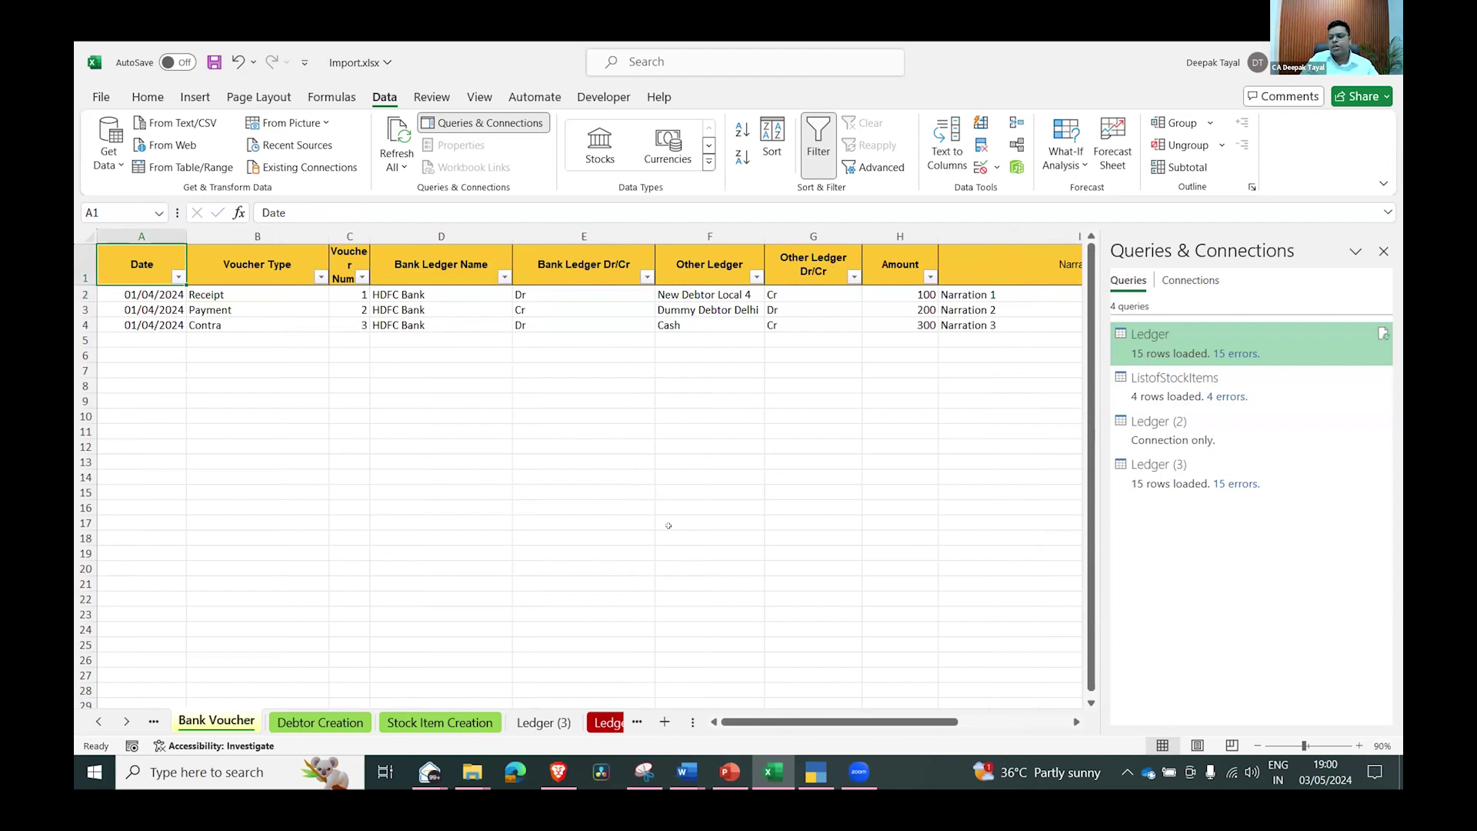
key(ctrl+Right)
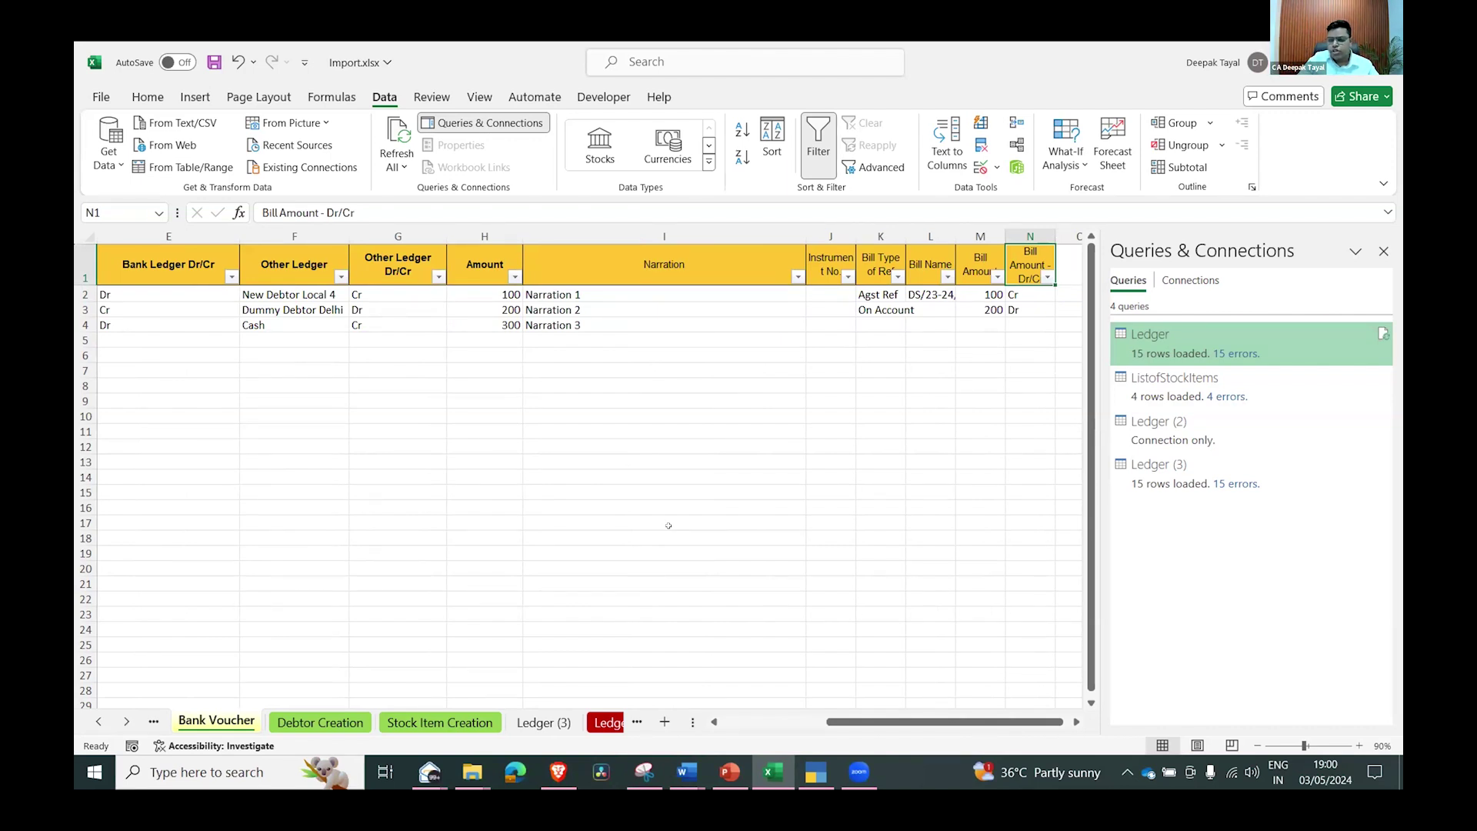
scroll(669, 525, right, 1)
key(ctrl+Home)
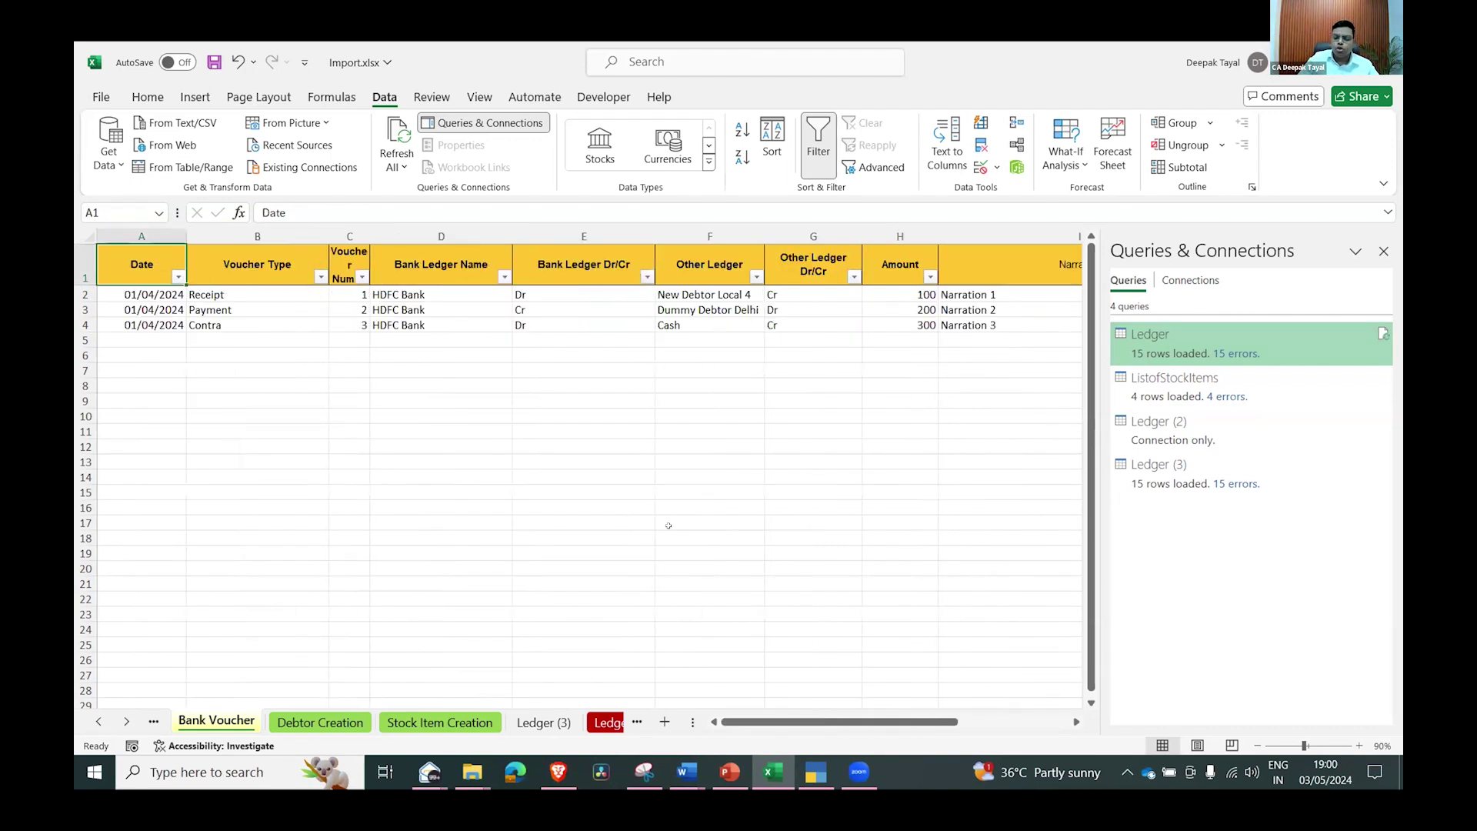